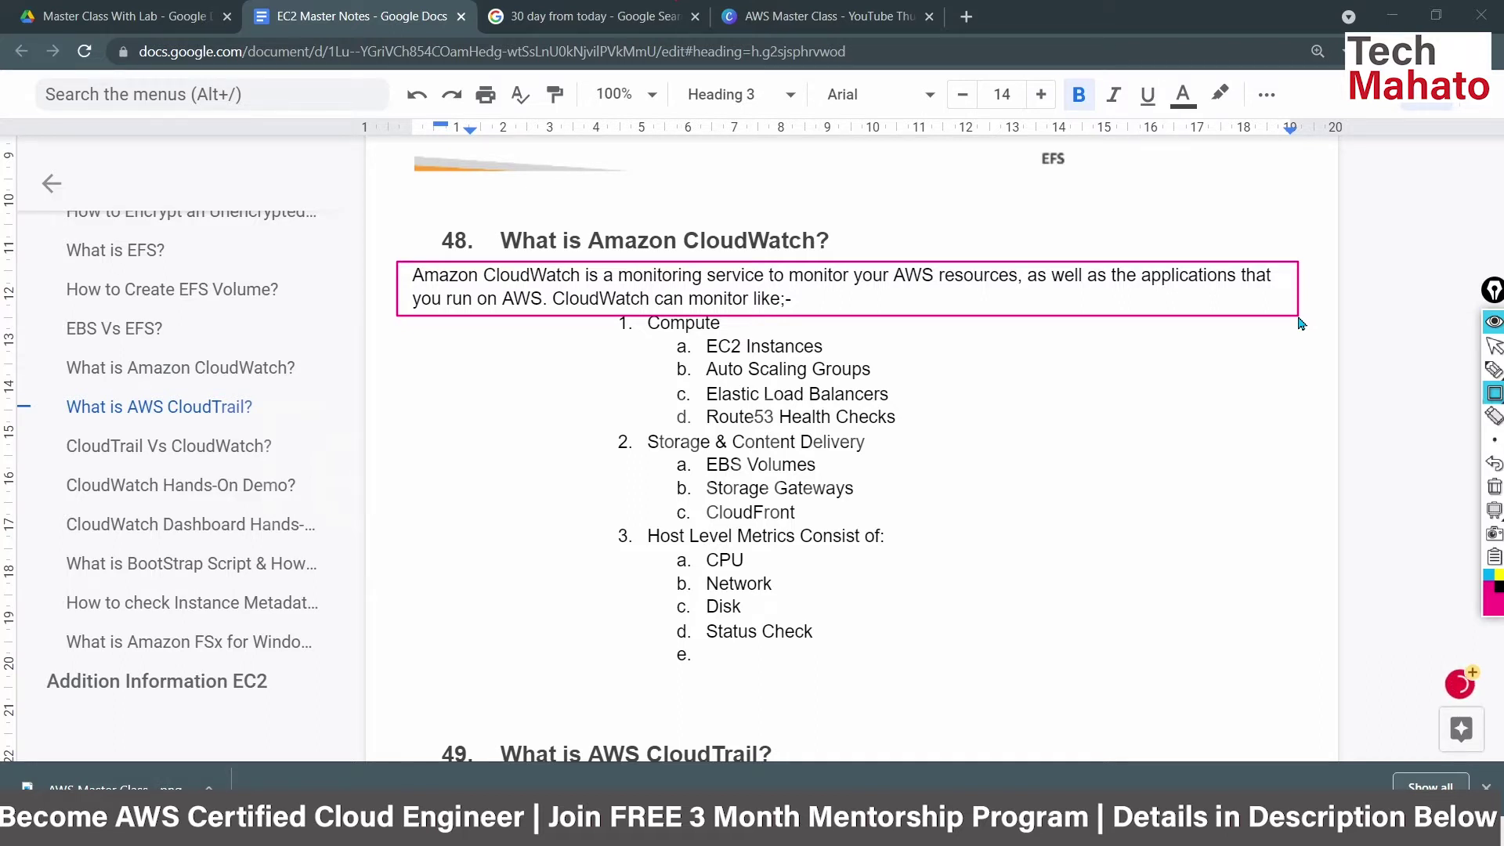
Box the Compute list, then redraw the box around Storage & Content Delivery (EBS, Storage Gateways, CloudFront).
{"action": "left_click_drag", "start_coordinate": [579, 309], "coordinate": [971, 436]}
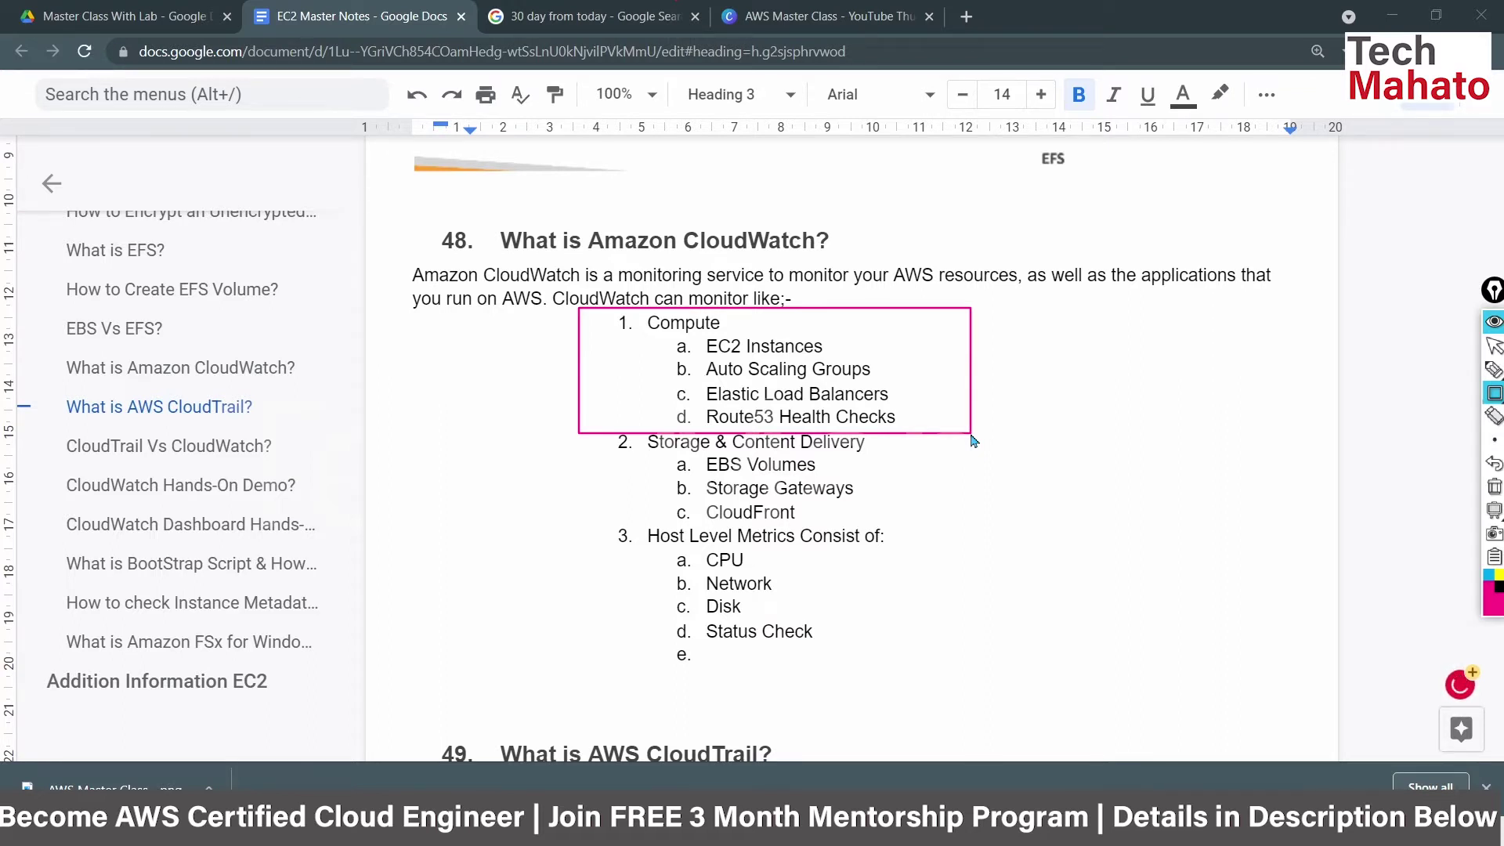
{"action": "left_click_drag", "start_coordinate": [577, 425], "coordinate": [994, 525]}
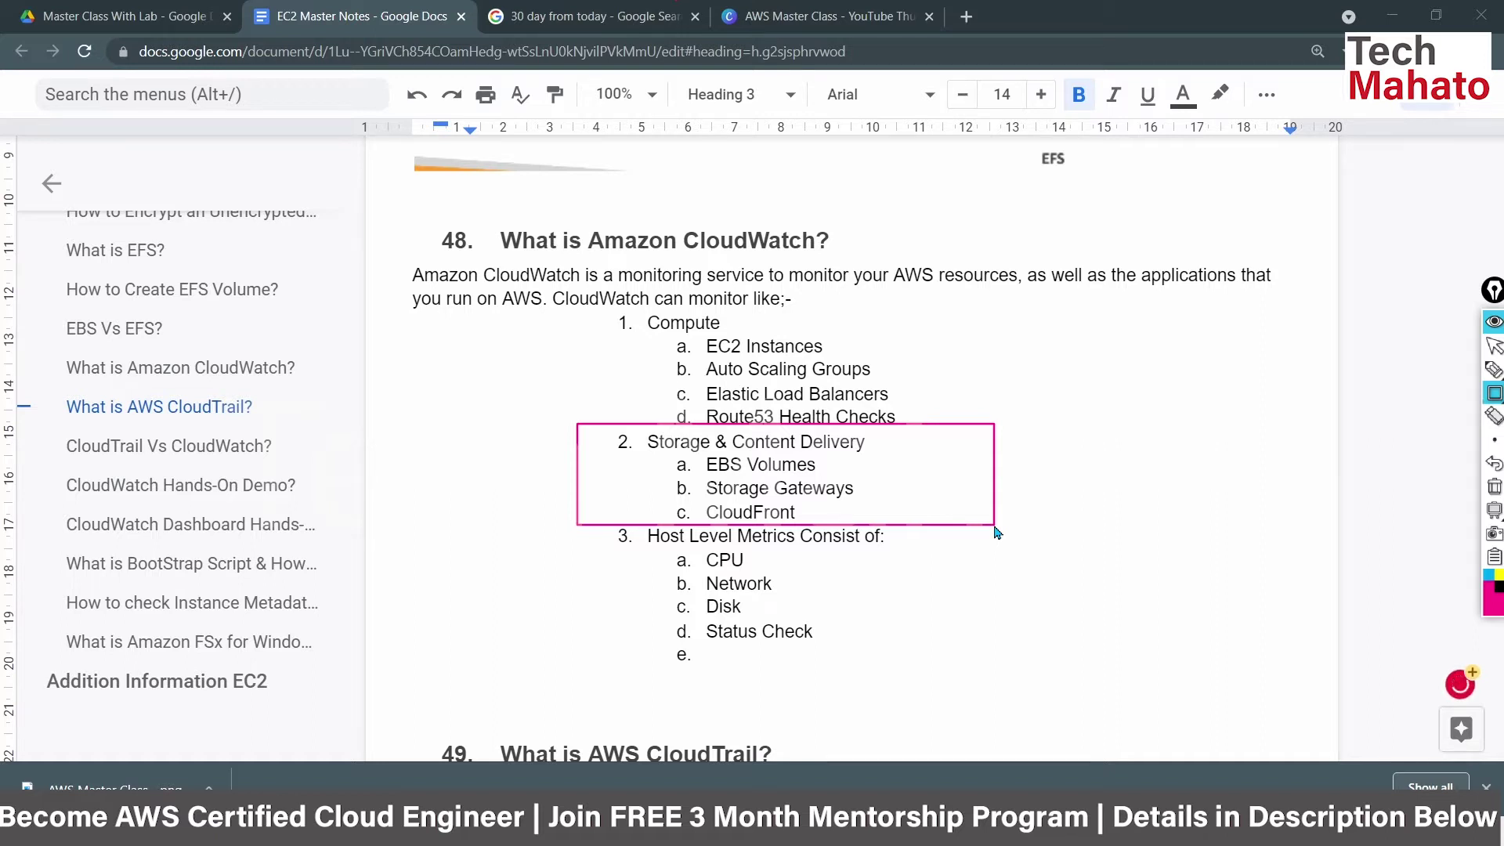
Box the Host Level Metrics item with its CPU, Network, Disk and Status Check sub-items.
{"action": "left_click_drag", "start_coordinate": [596, 523], "coordinate": [962, 672]}
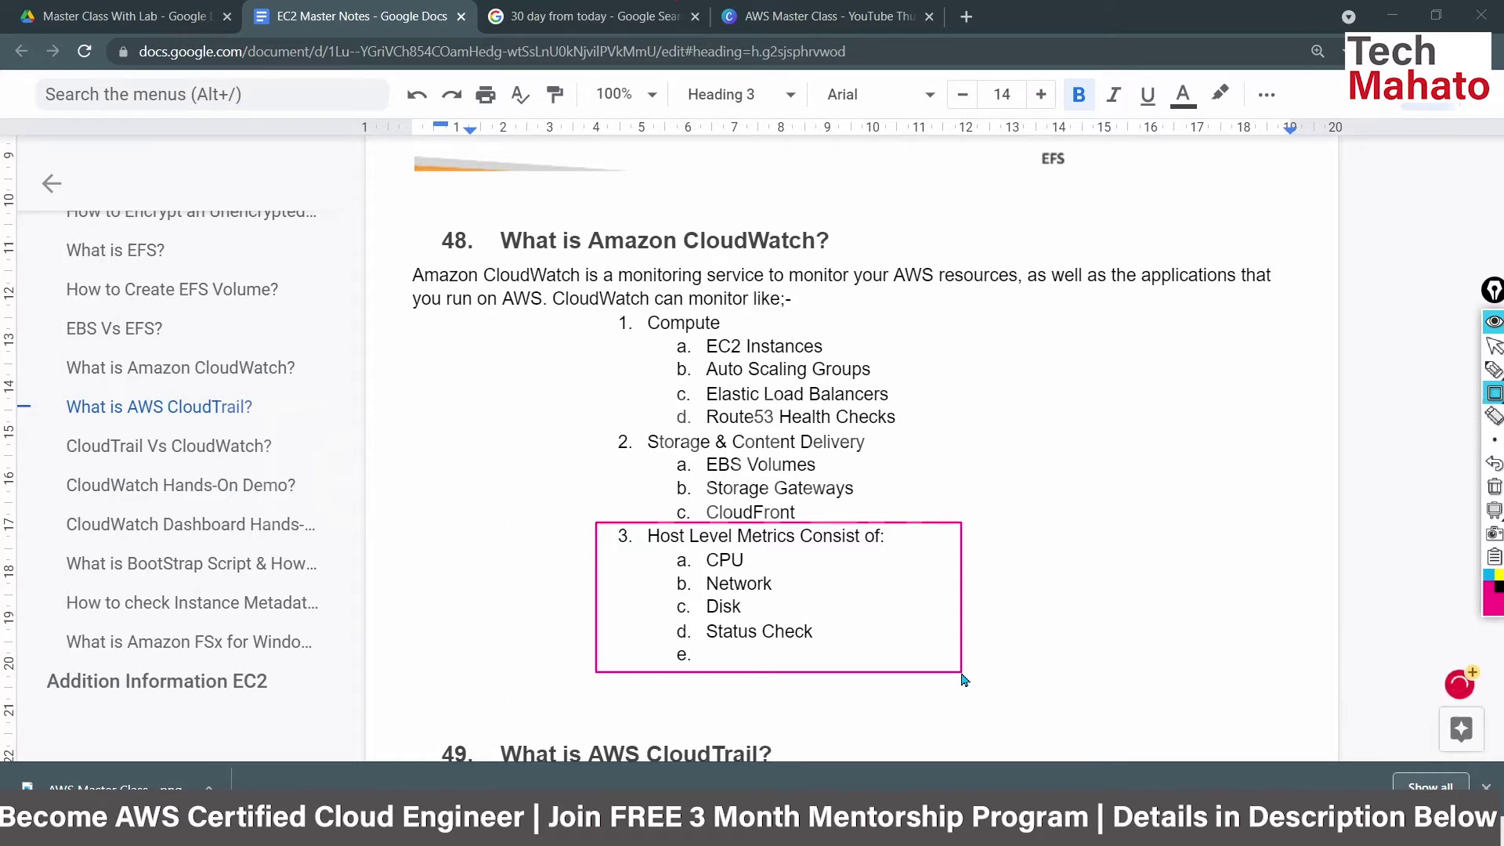
Box heading 49, 'What is AWS CloudTrail?', further down the notes.
{"action": "scroll", "coordinate": [963, 679], "scroll_direction": "down", "scroll_amount": 6}
{"action": "left_click_drag", "start_coordinate": [422, 217], "coordinate": [809, 252]}
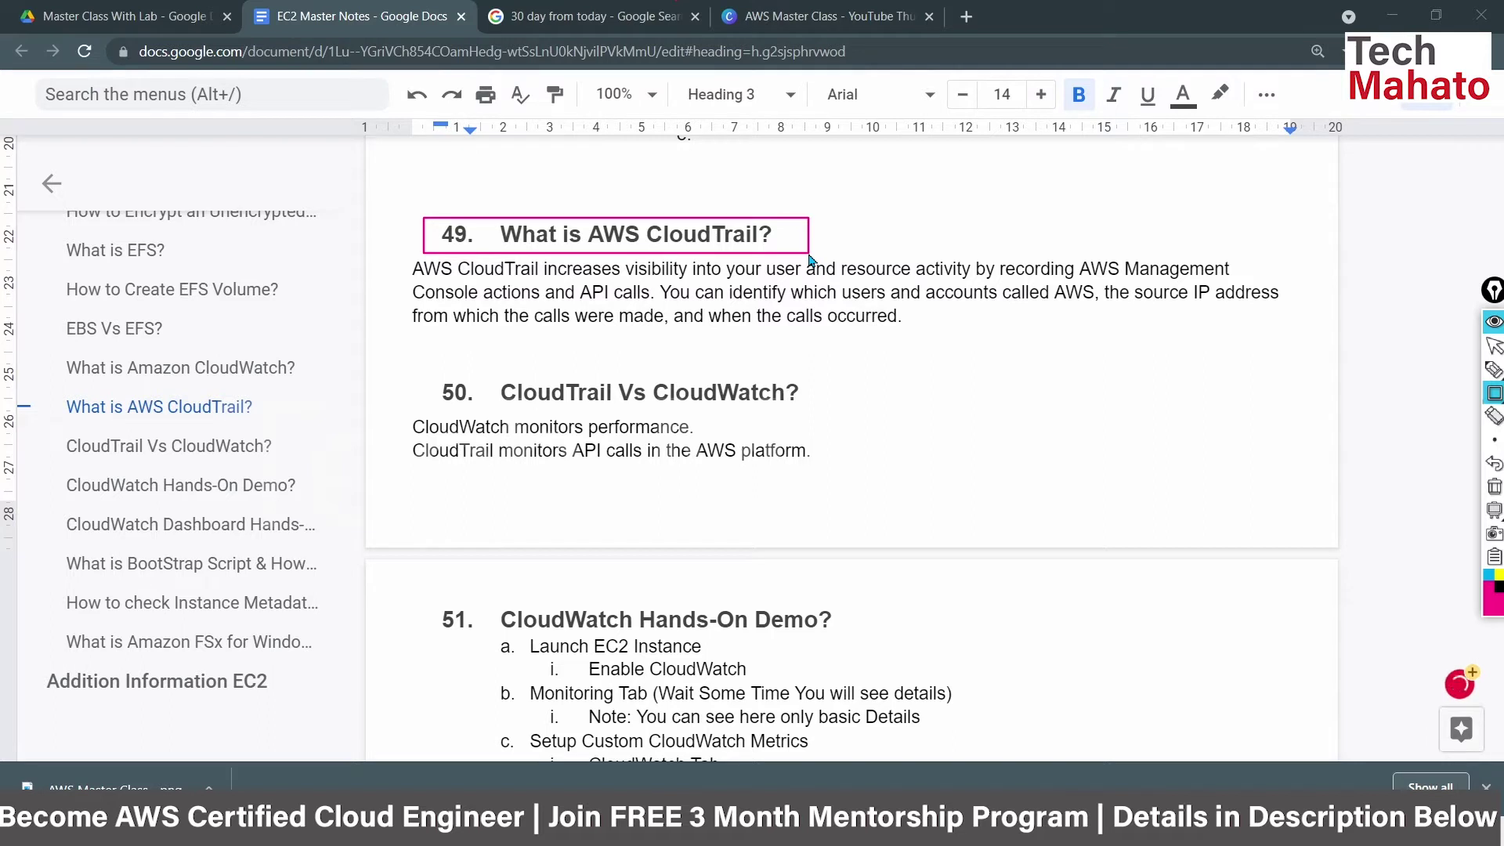
Box the CloudTrail definition paragraph, then heading 50 'CloudTrail Vs CloudWatch?'.
{"action": "left_click_drag", "start_coordinate": [396, 252], "coordinate": [1299, 333]}
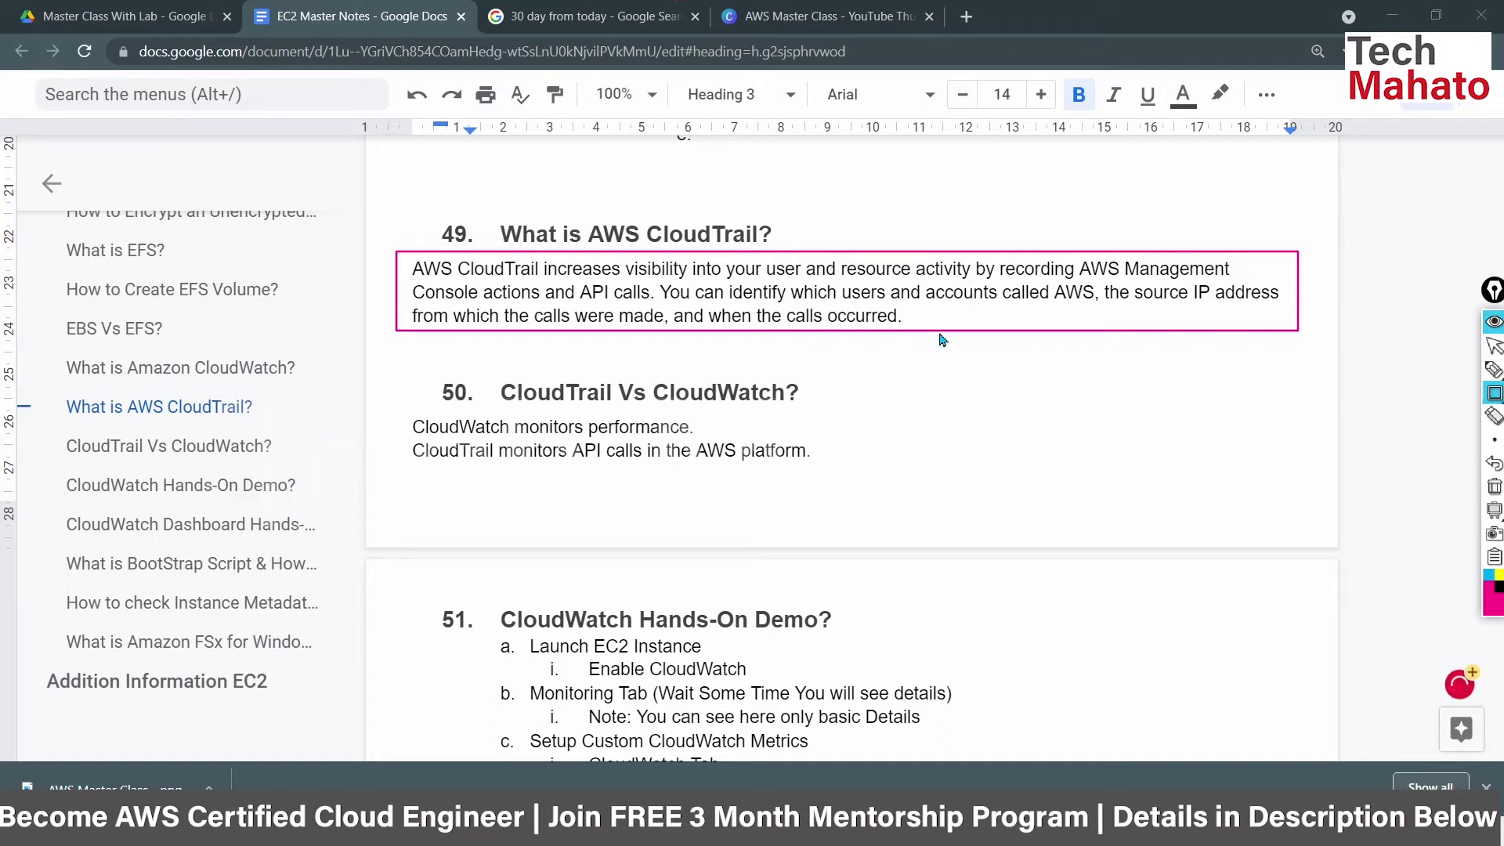
{"action": "left_click_drag", "start_coordinate": [420, 376], "coordinate": [842, 408]}
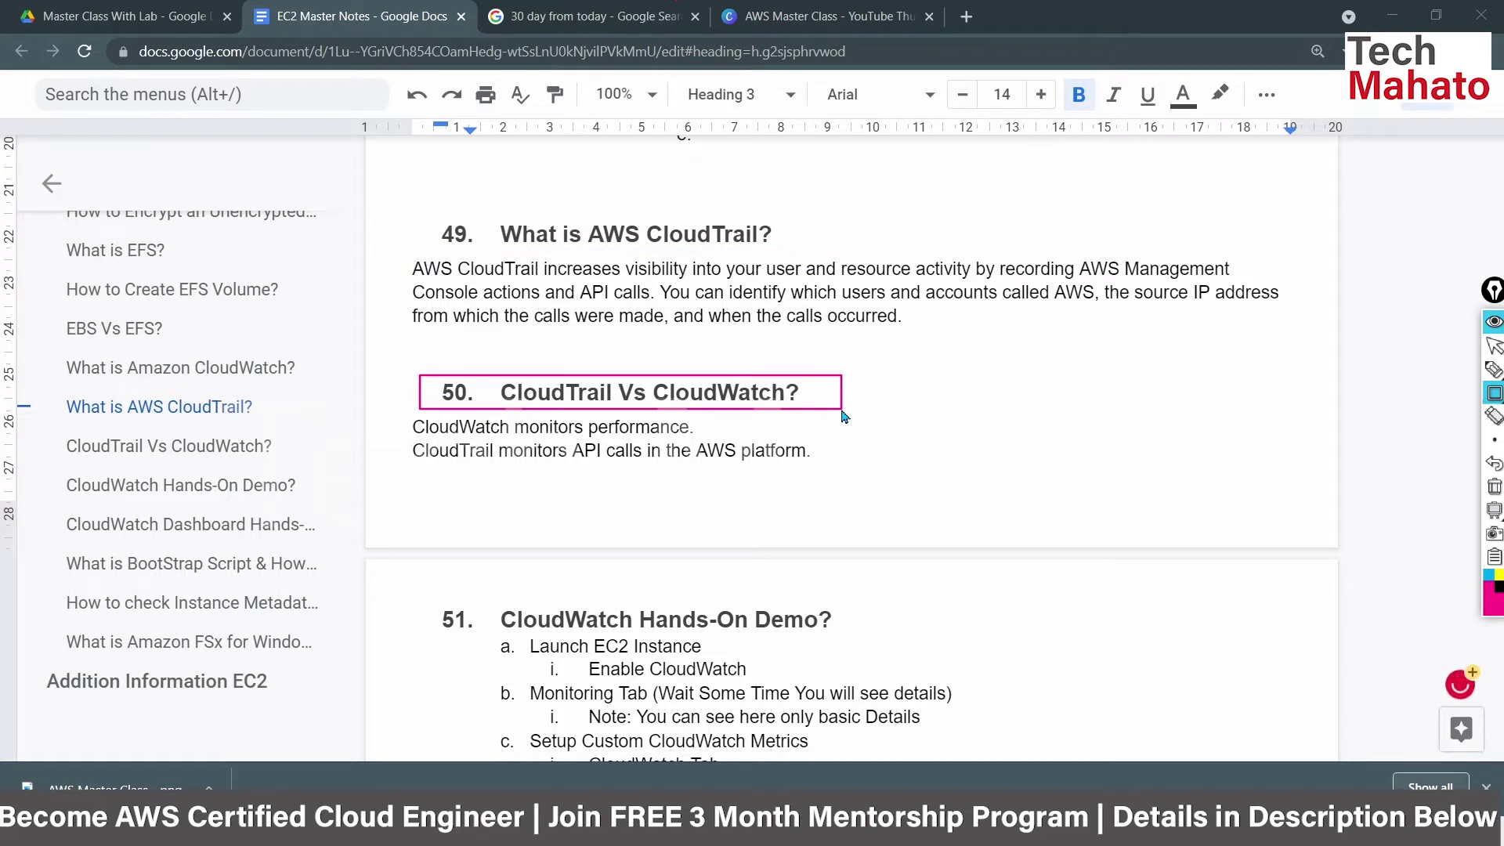
Box the 'CloudWatch monitors performance.' line, then the 'CloudTrail monitors API calls' line.
{"action": "left_click_drag", "start_coordinate": [401, 419], "coordinate": [774, 439]}
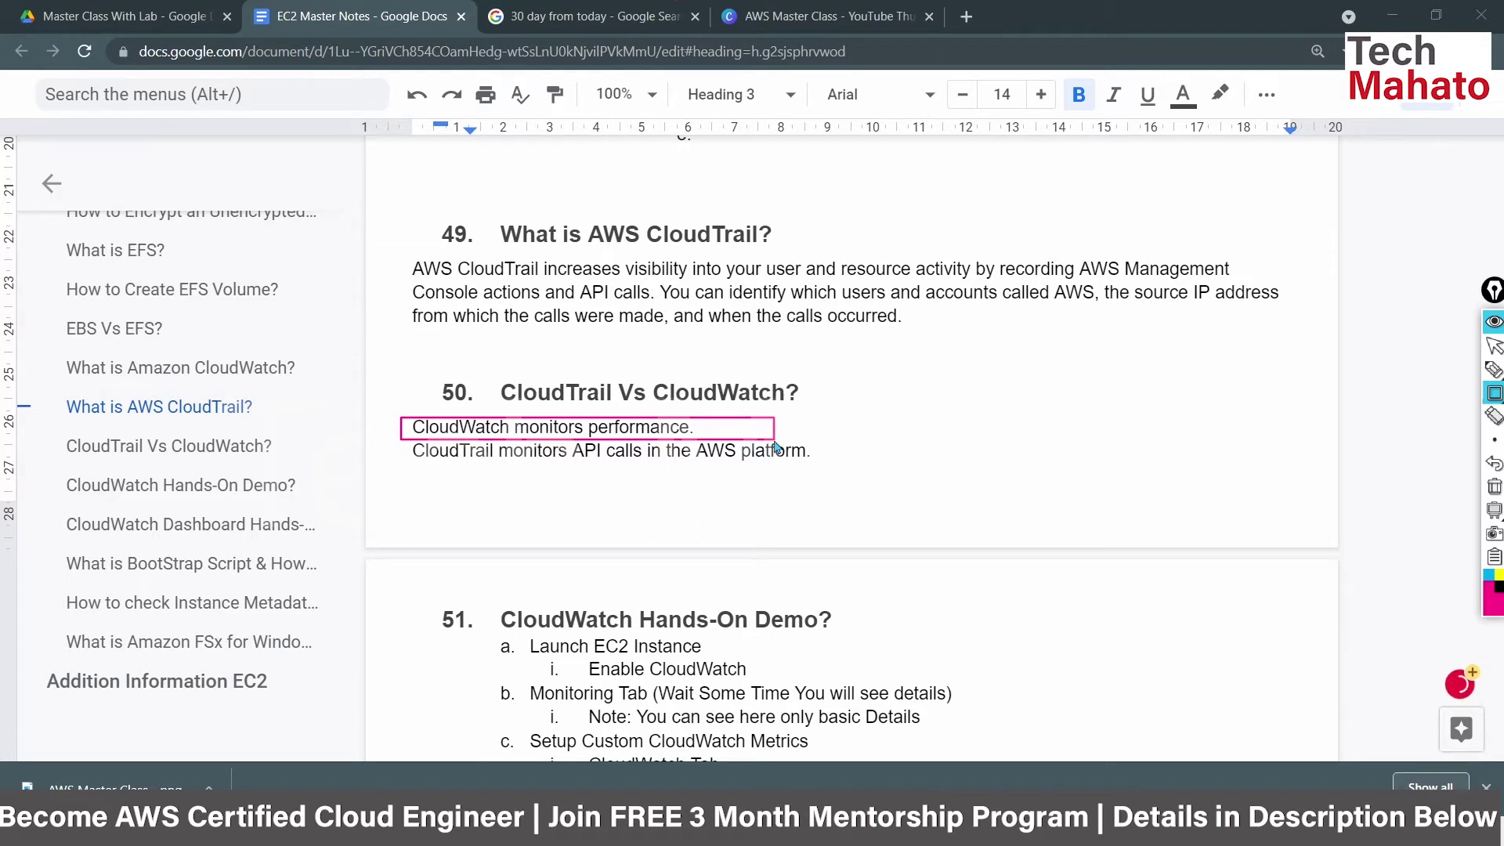
{"action": "left_click_drag", "start_coordinate": [395, 436], "coordinate": [836, 470]}
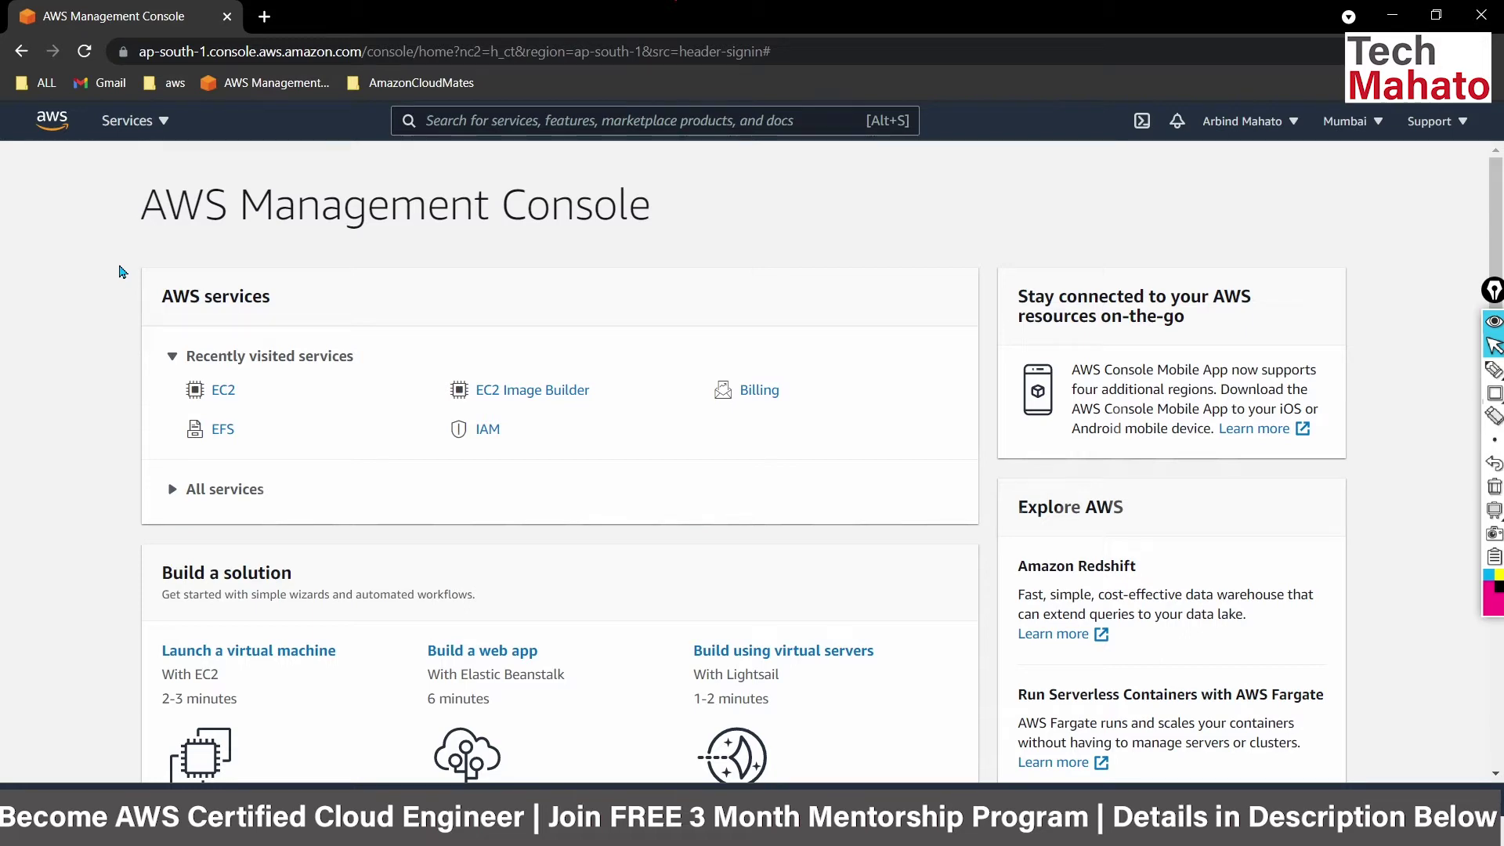
Browse the full list of AWS services from the Services menu.
{"action": "left_click", "coordinate": [104, 123]}
{"action": "scroll", "coordinate": [751, 457], "scroll_direction": "down", "scroll_amount": 2}
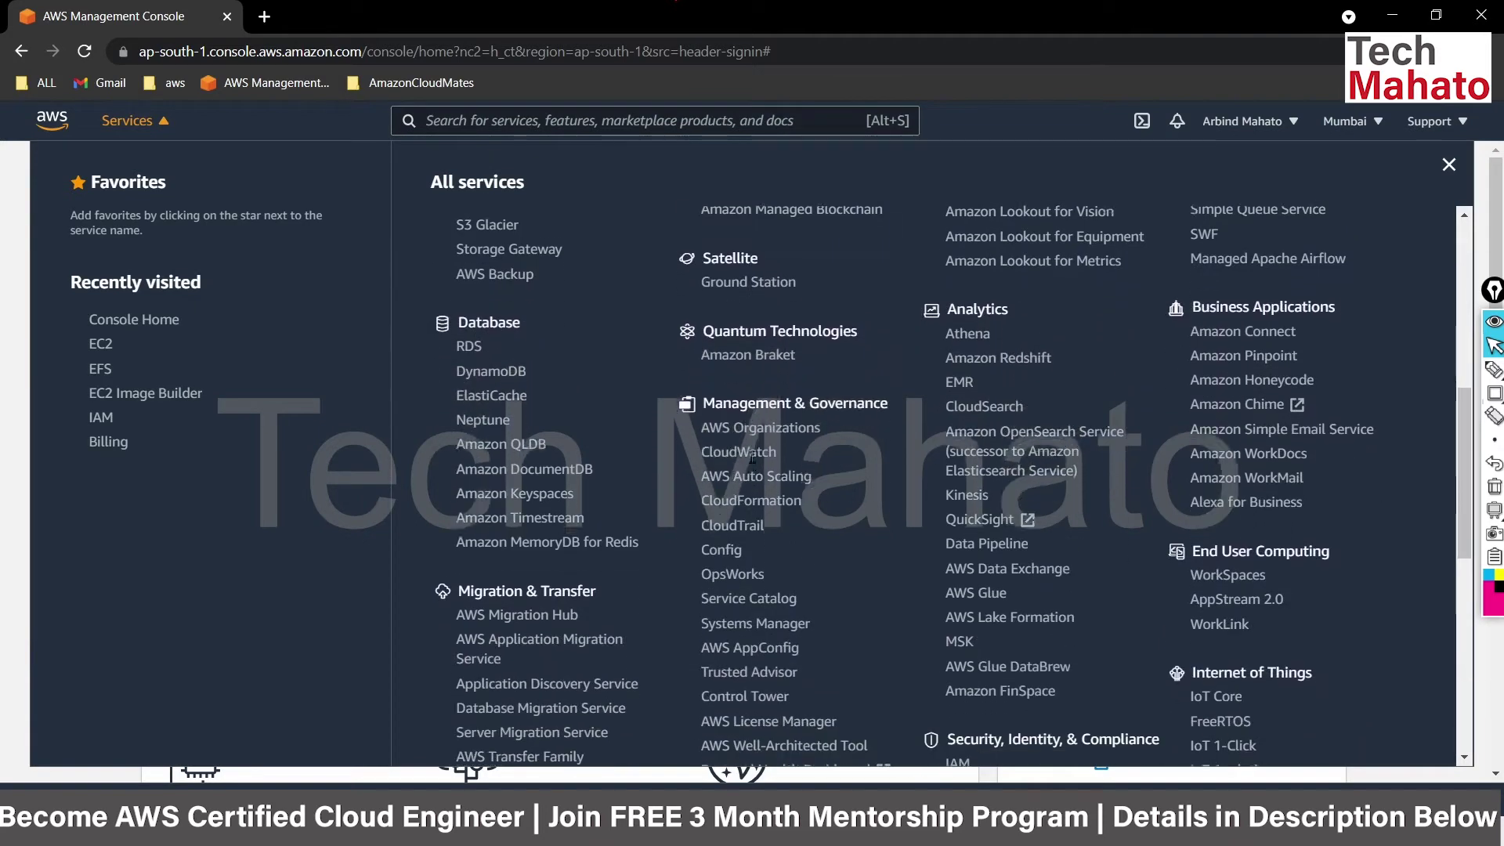
{"action": "scroll", "coordinate": [755, 463], "scroll_direction": "up", "scroll_amount": 4}
{"action": "scroll", "coordinate": [752, 462], "scroll_direction": "up", "scroll_amount": 2}
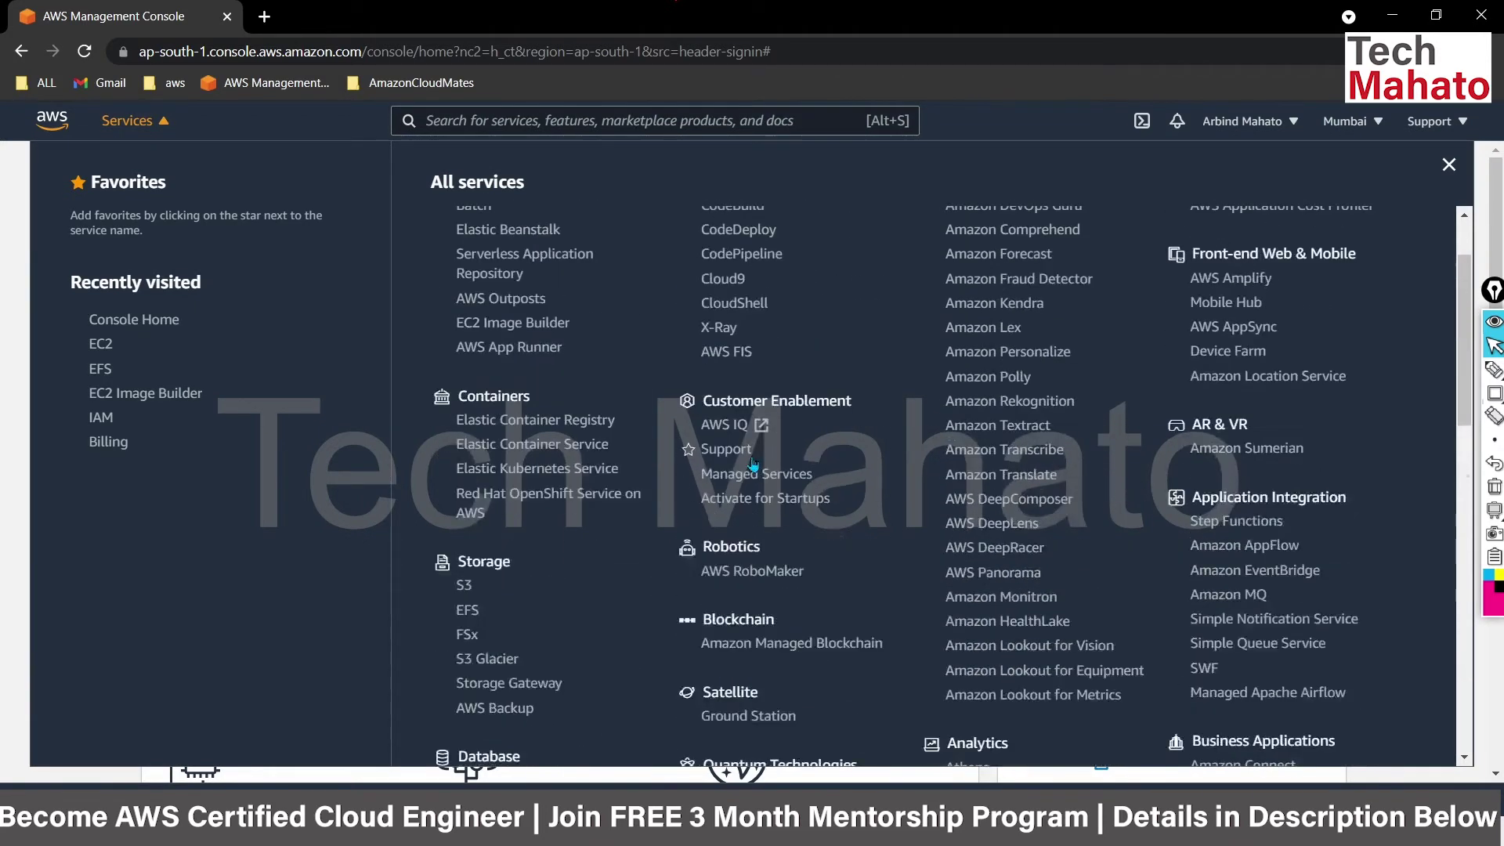
{"action": "scroll", "coordinate": [868, 529], "scroll_direction": "down", "scroll_amount": 4}
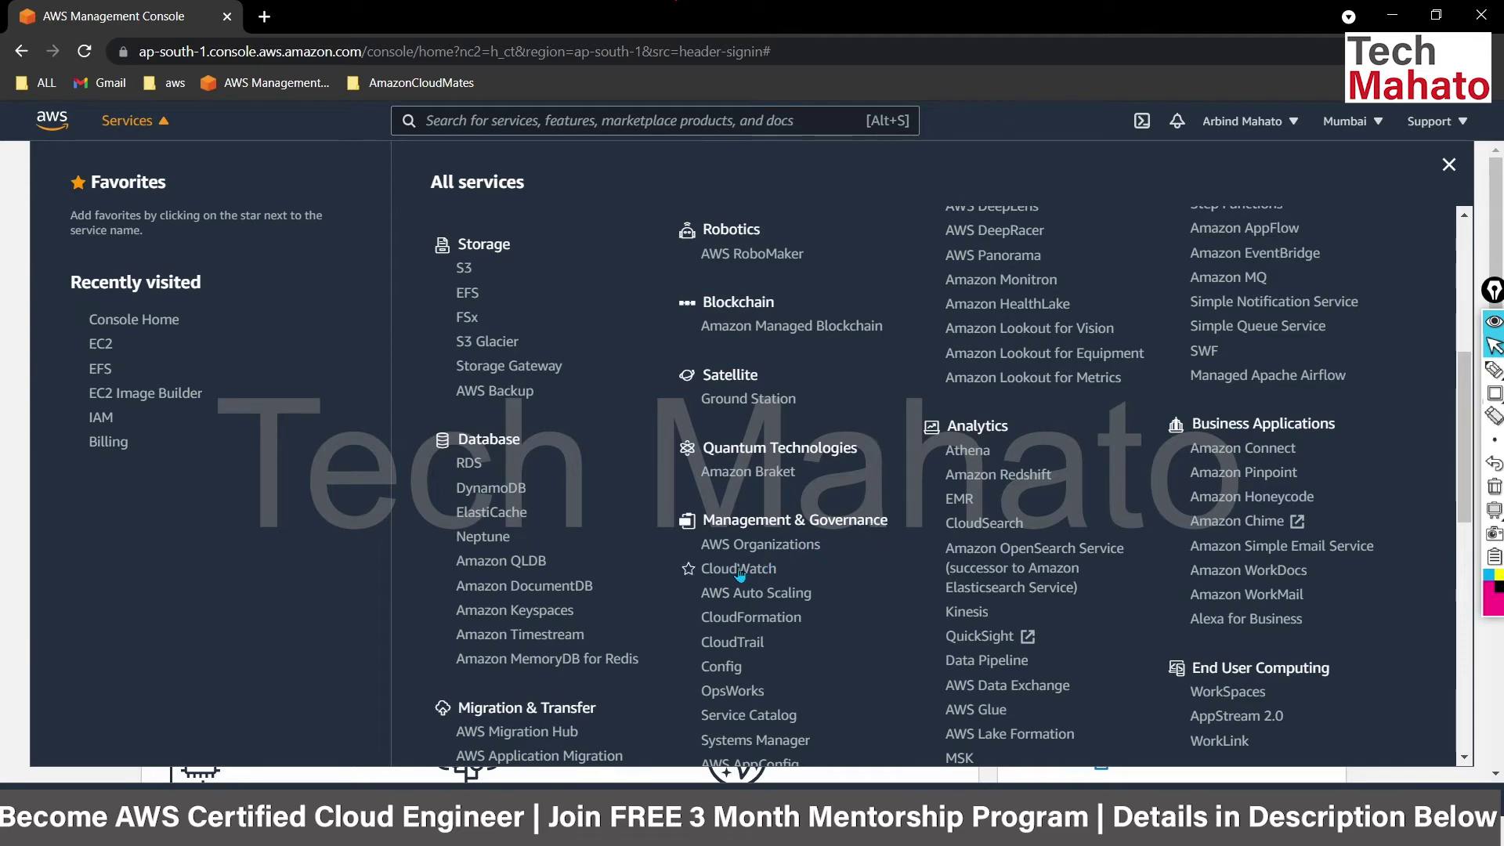
Search 'cloudwatch' in the console search bar and open the CloudWatch service.
{"action": "left_click", "coordinate": [494, 121]}
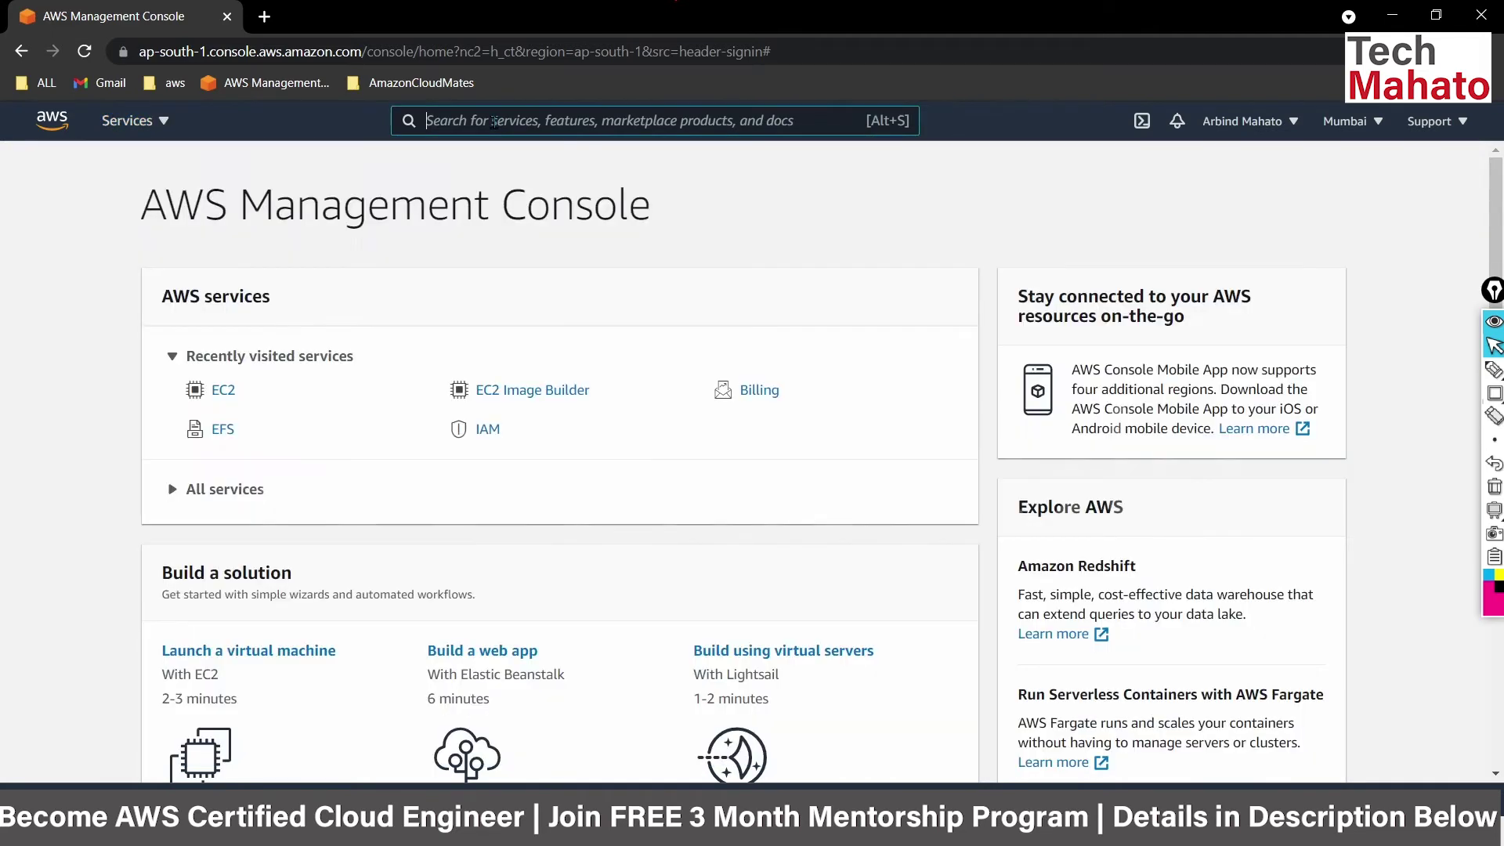
{"action": "type", "text": "cloud9"}
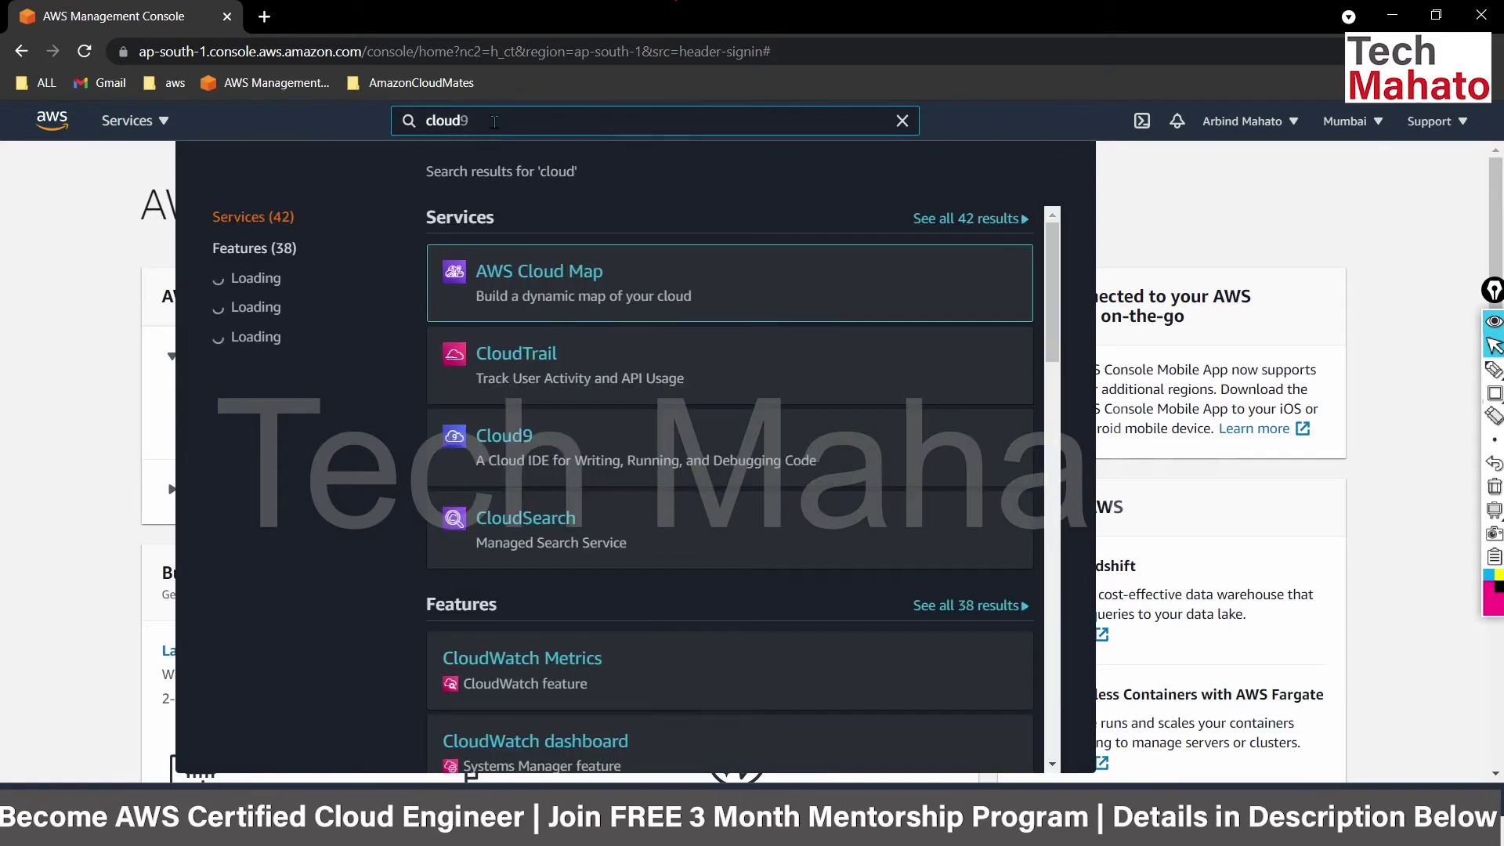
{"action": "key", "text": "BackSpace"}
{"action": "type", "text": "watch"}
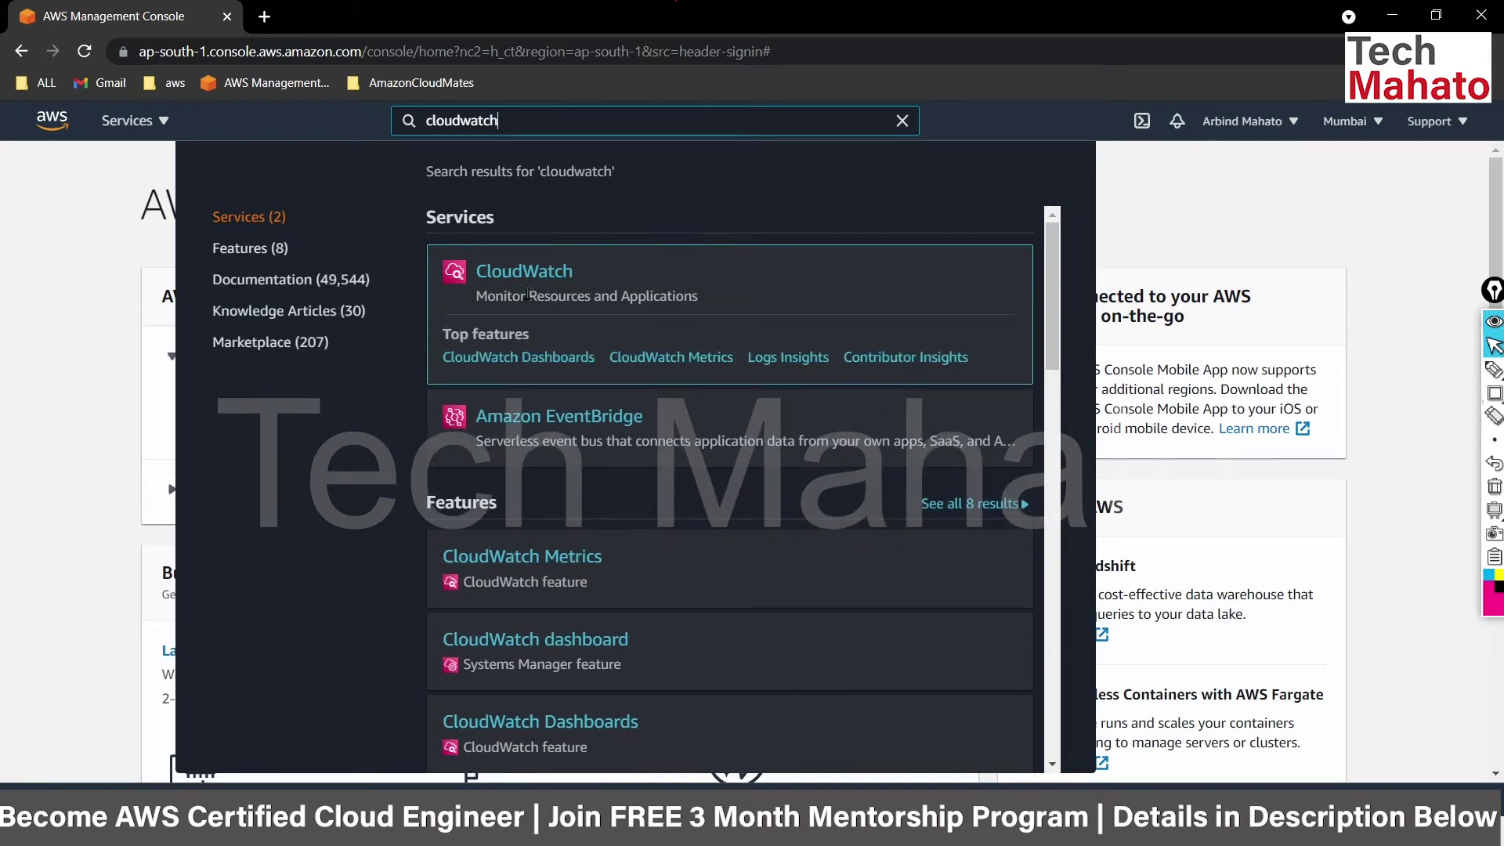
{"action": "left_click", "coordinate": [534, 280]}
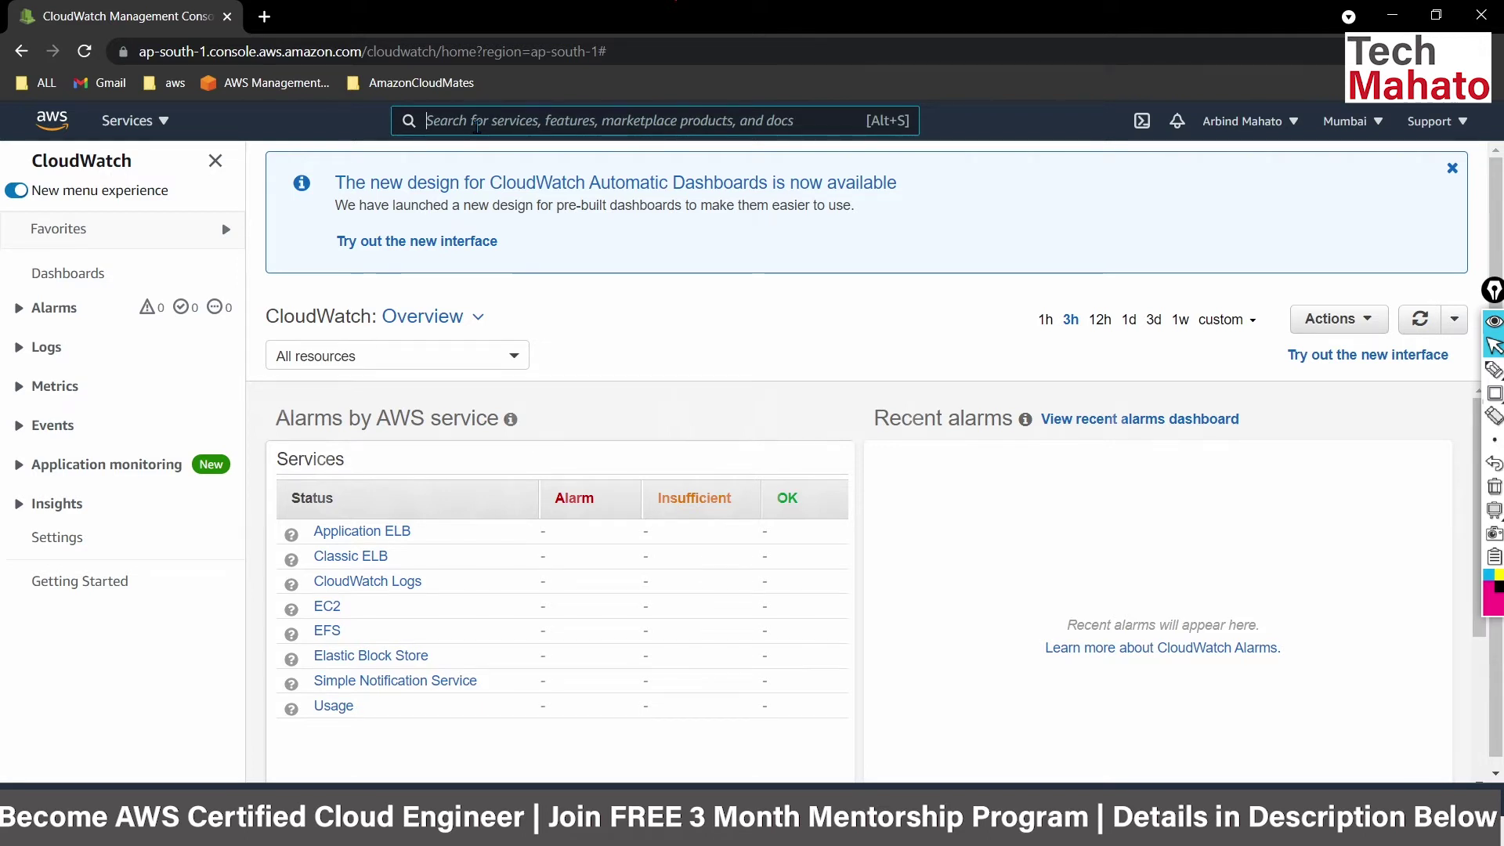
Open EC2 through an 'ec2' search and start the Launch instances wizard.
{"action": "type", "text": "ec2"}
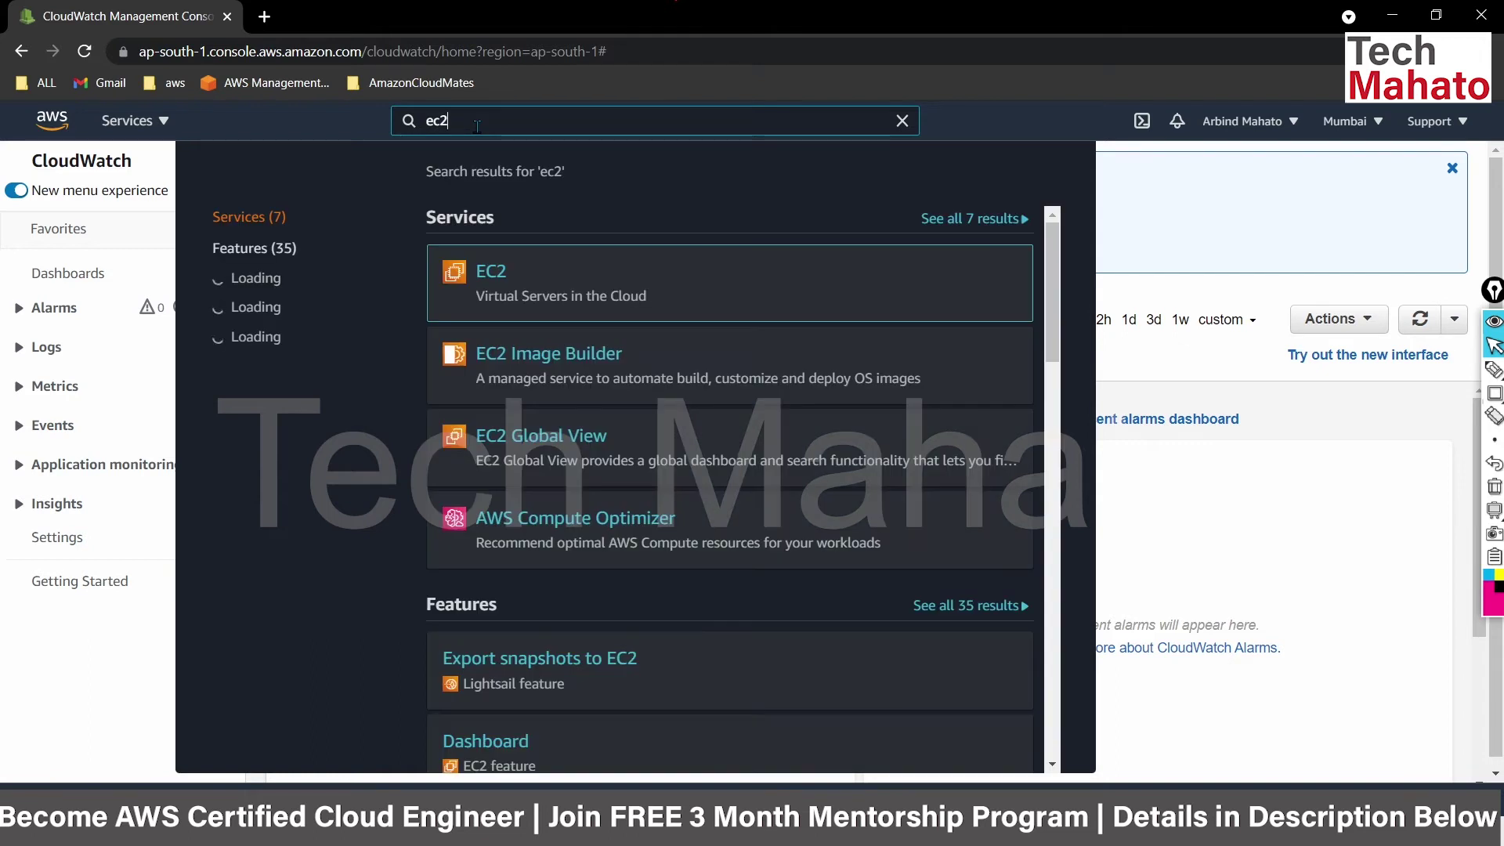
{"action": "left_click", "coordinate": [500, 287]}
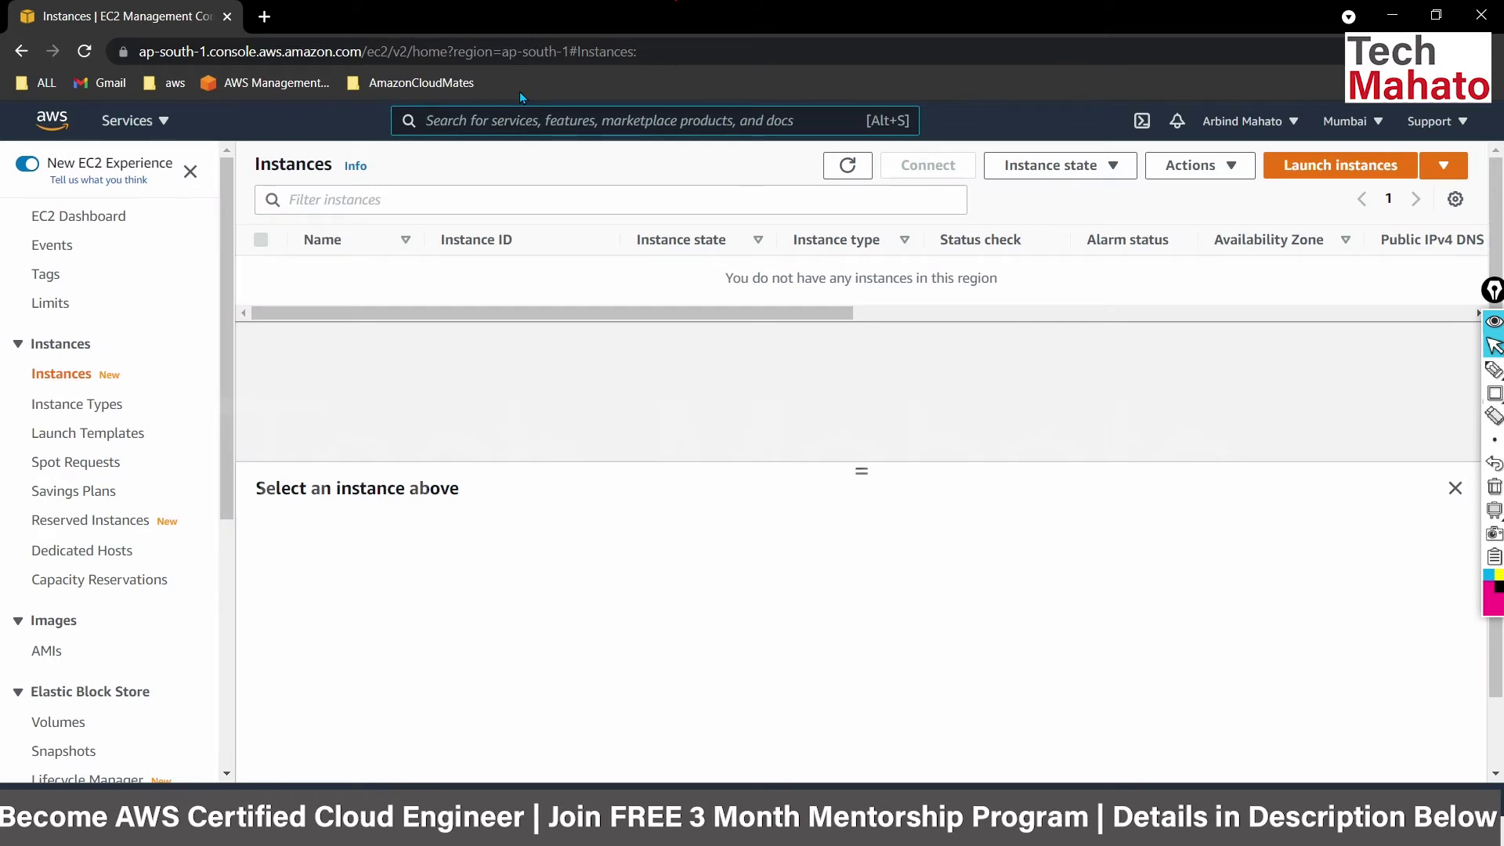
{"action": "left_click", "coordinate": [1362, 174]}
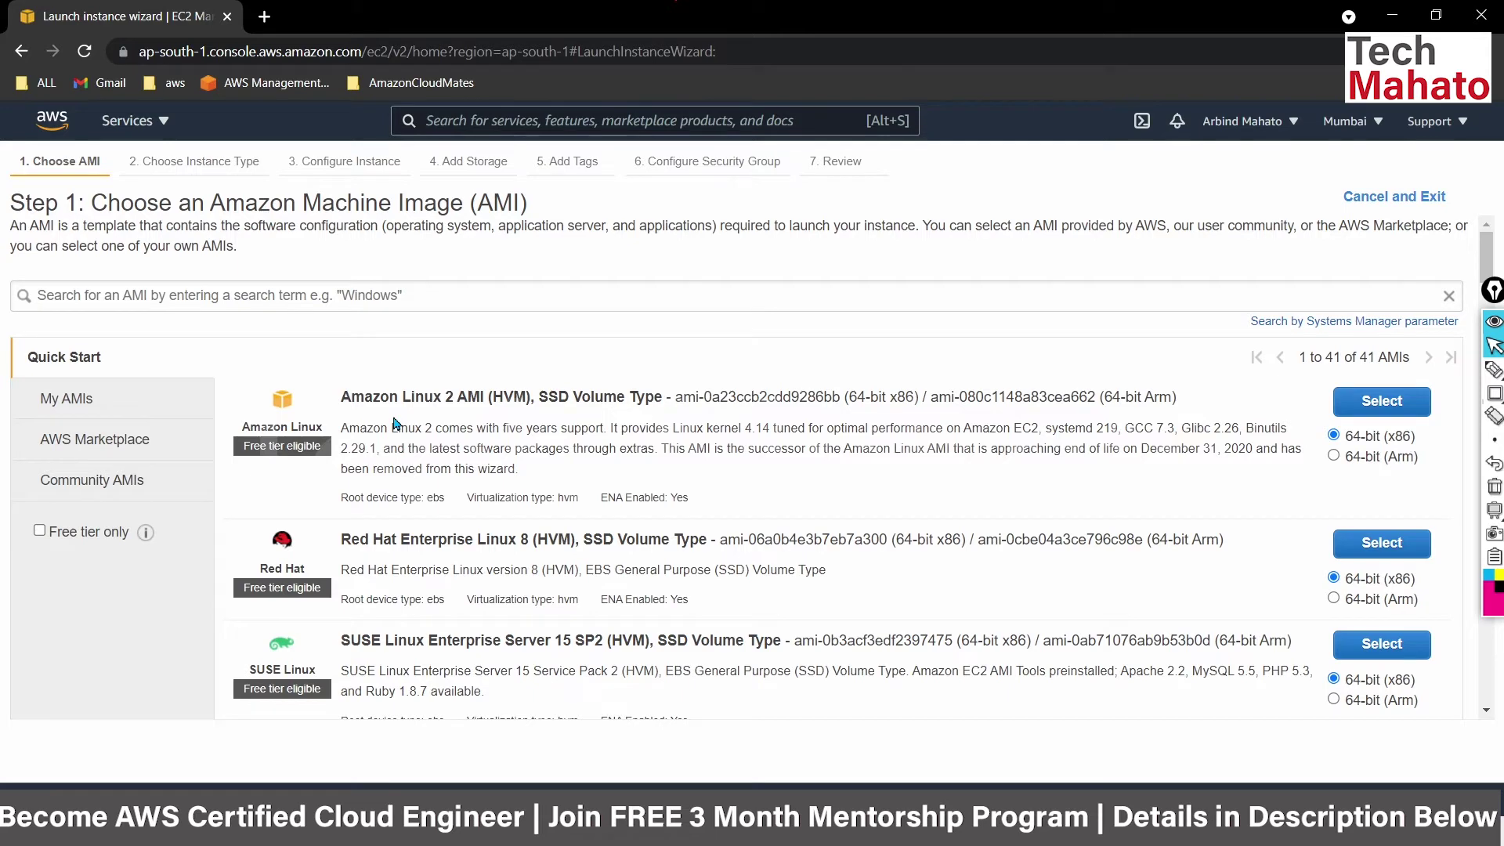
Choose the Amazon Linux 2 AMI with the t2.micro type and reach instance details.
{"action": "left_click", "coordinate": [1358, 402]}
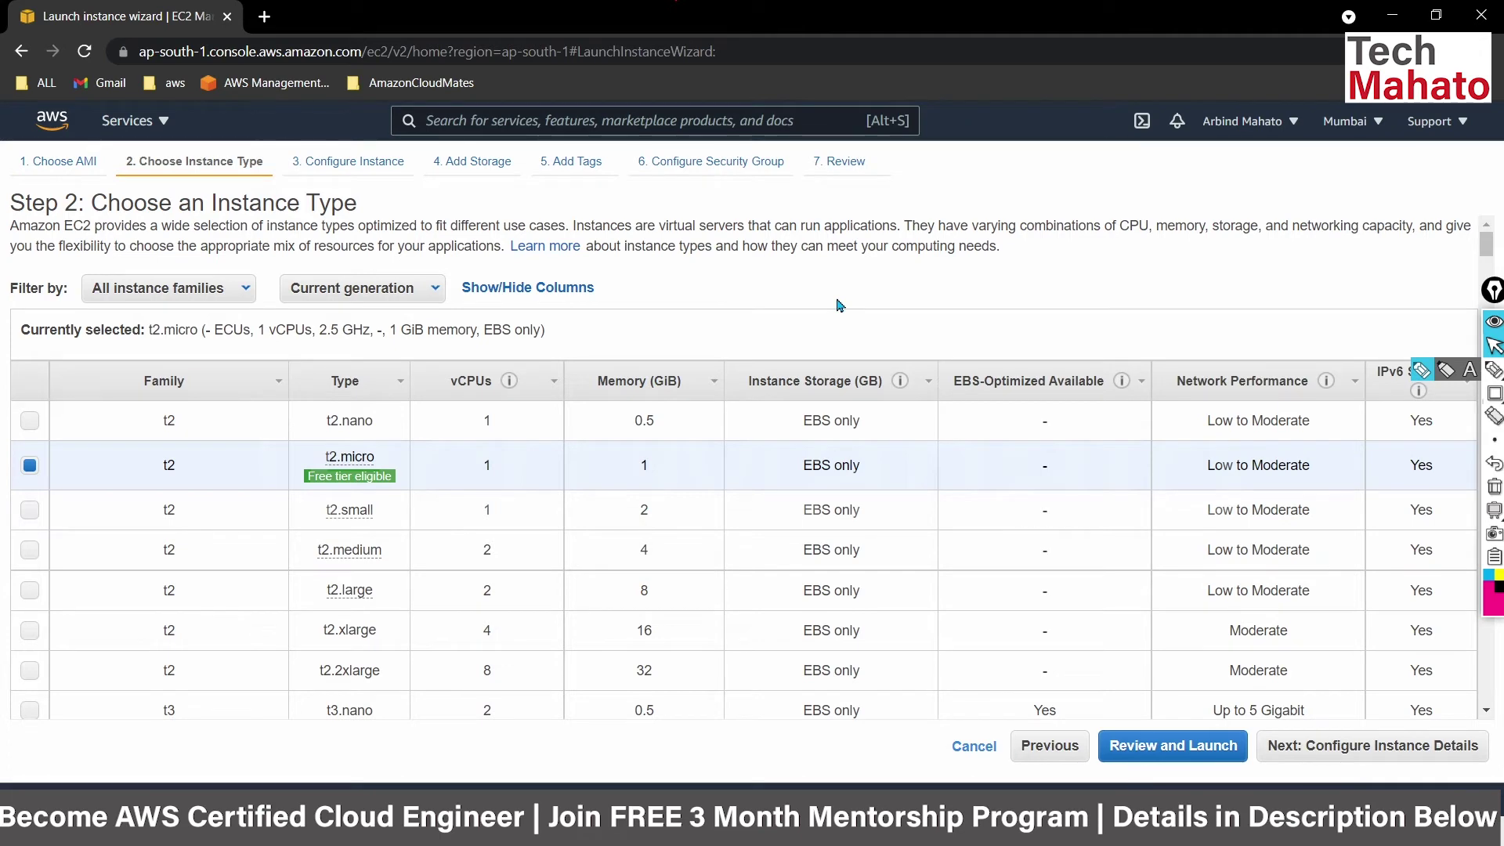
{"action": "left_click", "coordinate": [1361, 748]}
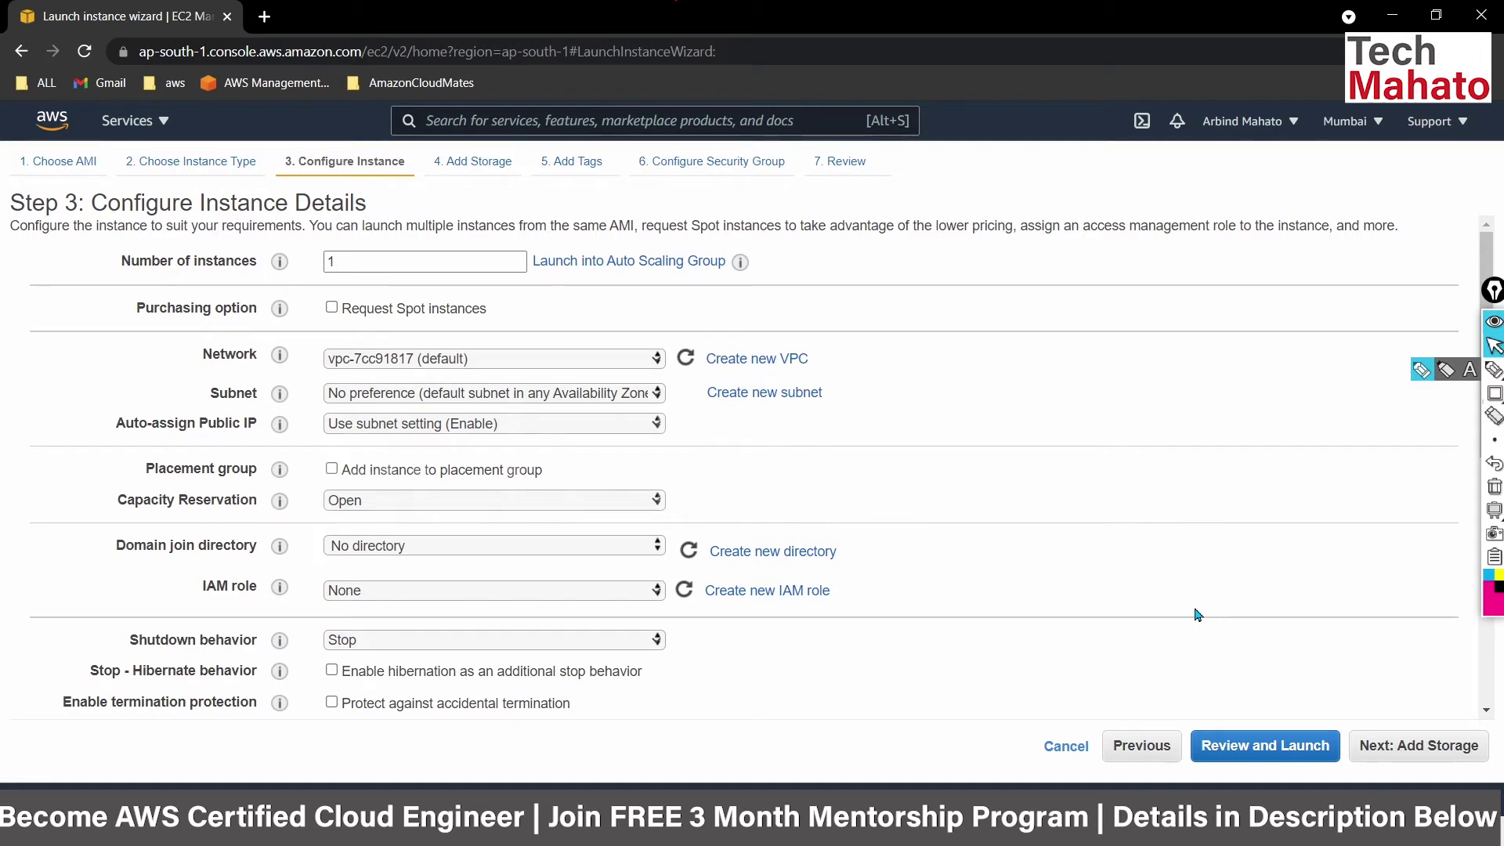
{"action": "scroll", "coordinate": [1198, 614], "scroll_direction": "down", "scroll_amount": 2}
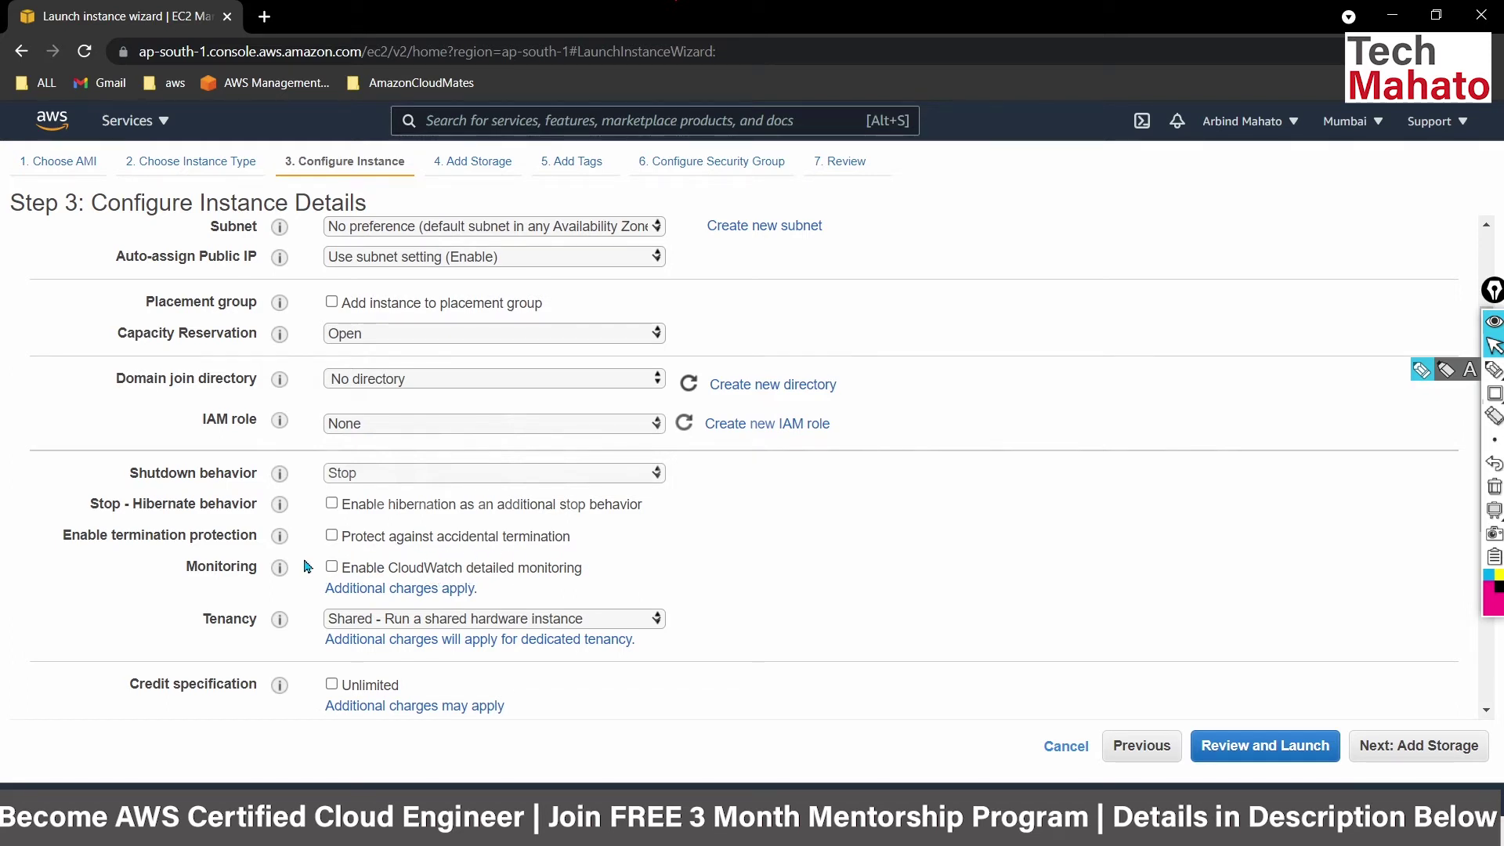
Enable CloudWatch detailed monitoring for the instance and continue to Add Storage.
{"action": "left_click", "coordinate": [331, 567]}
{"action": "left_click", "coordinate": [1450, 750]}
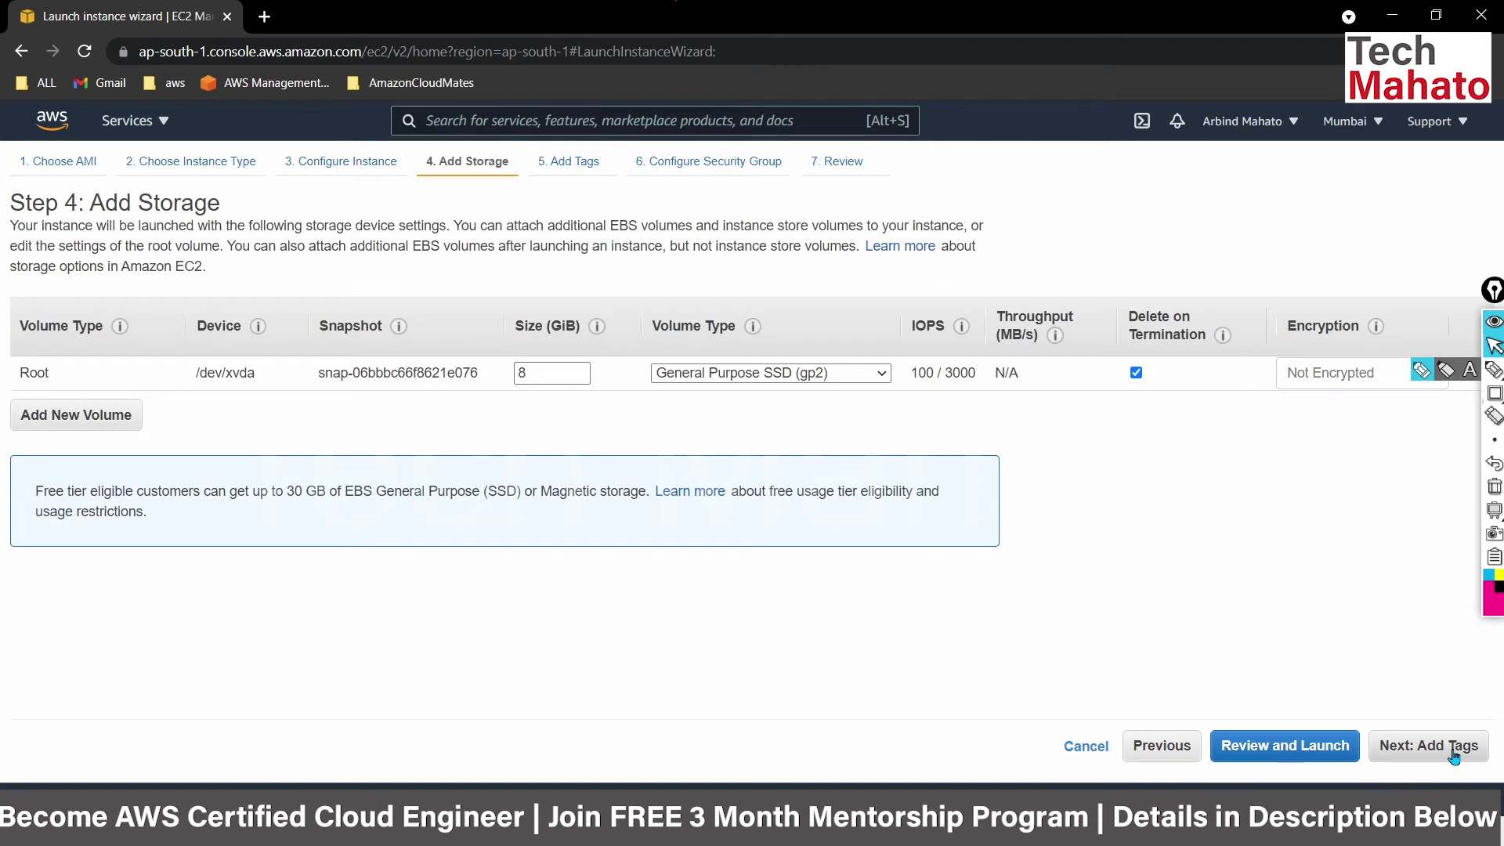
Add a tag with key 'name' and value 'webserver', then continue to security groups.
{"action": "left_click", "coordinate": [1453, 750]}
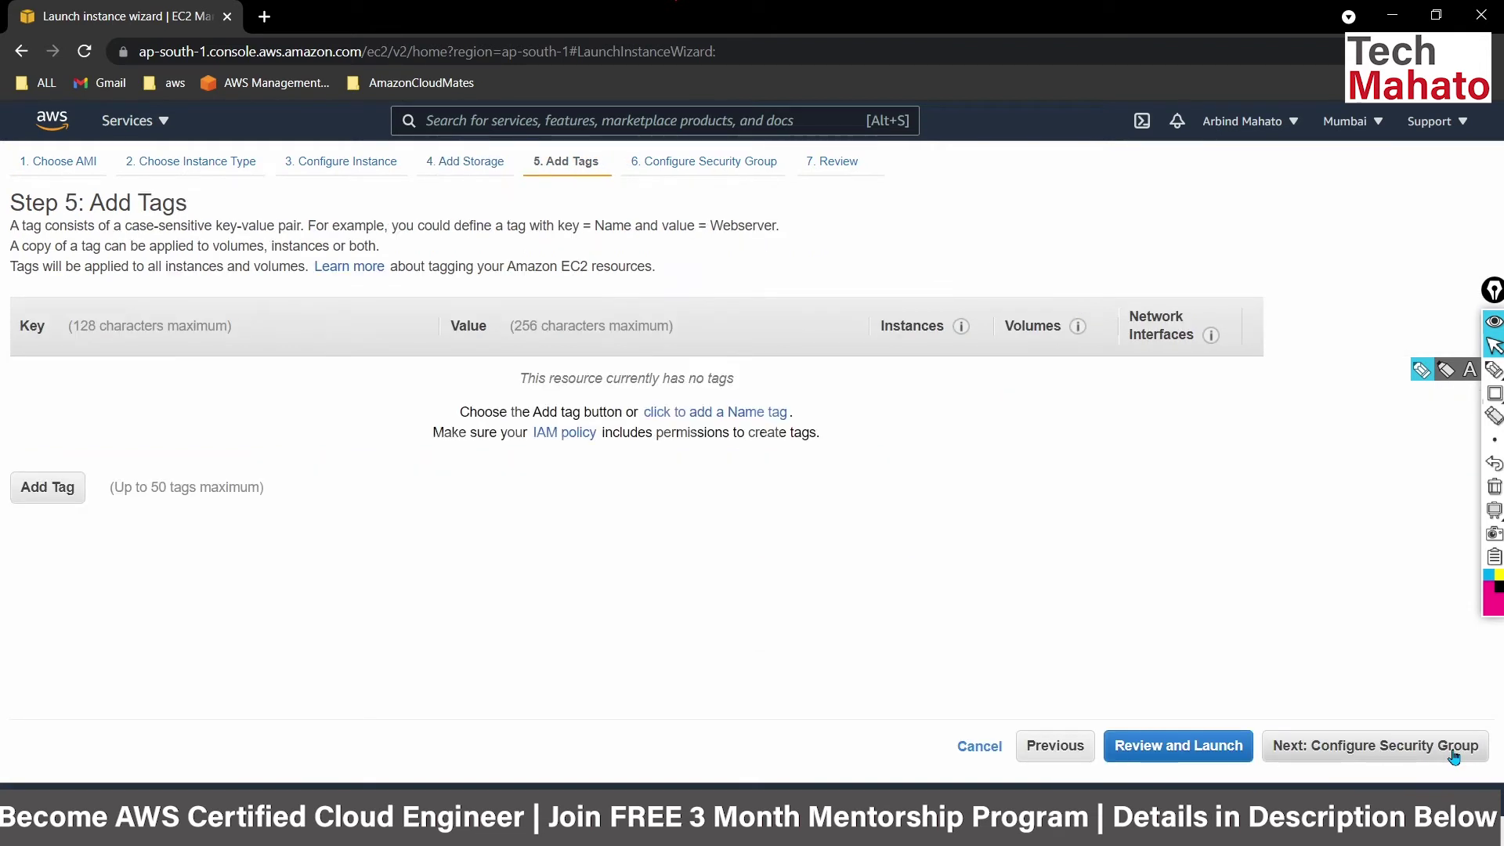
{"action": "left_click", "coordinate": [44, 492]}
{"action": "type", "text": "name"}
{"action": "key", "text": "Tab"}
{"action": "type", "text": "webserver"}
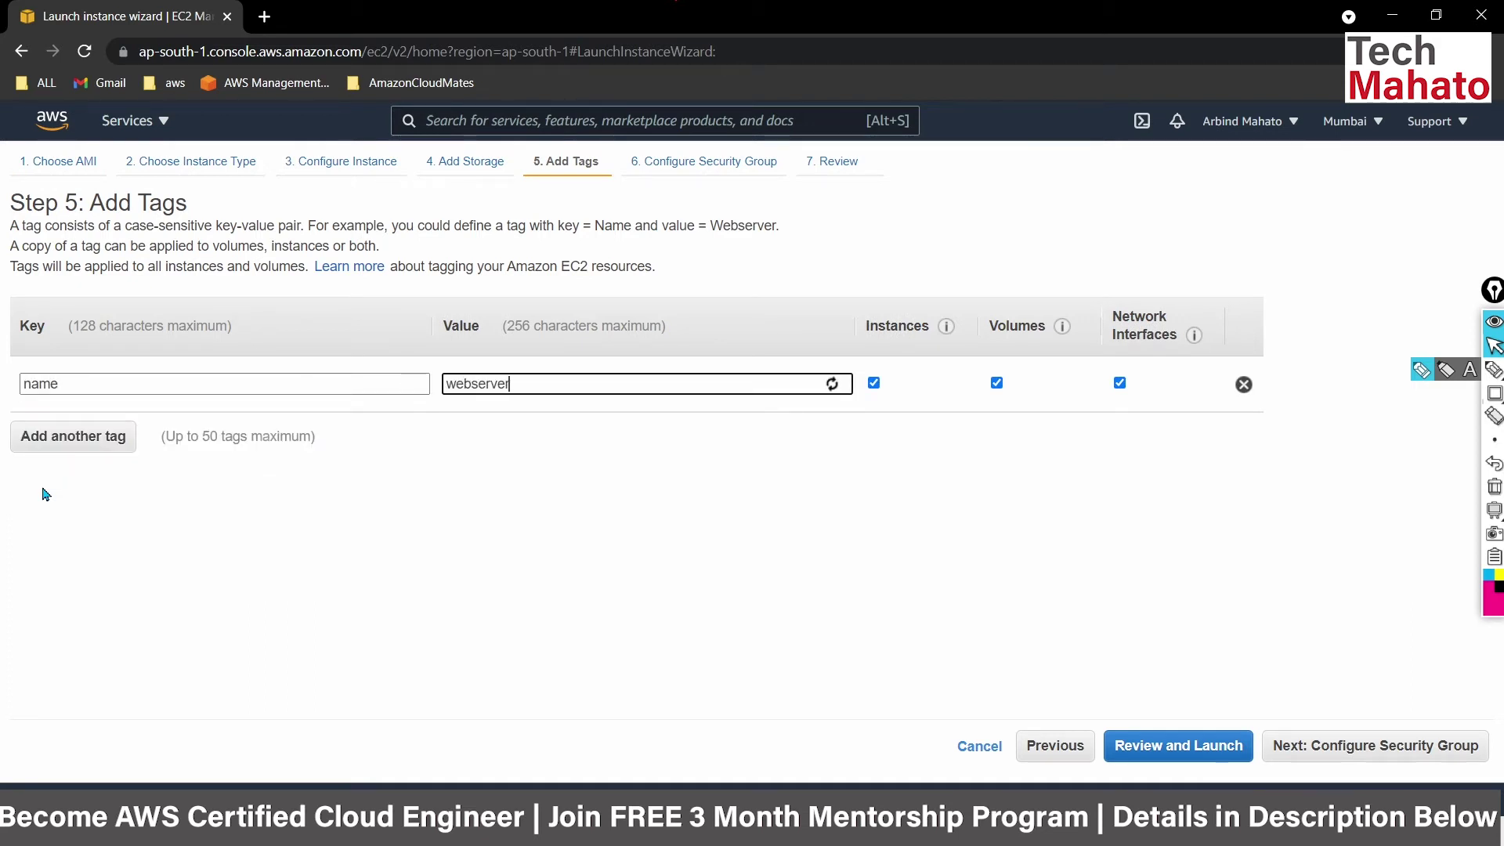
{"action": "left_click", "coordinate": [1357, 747]}
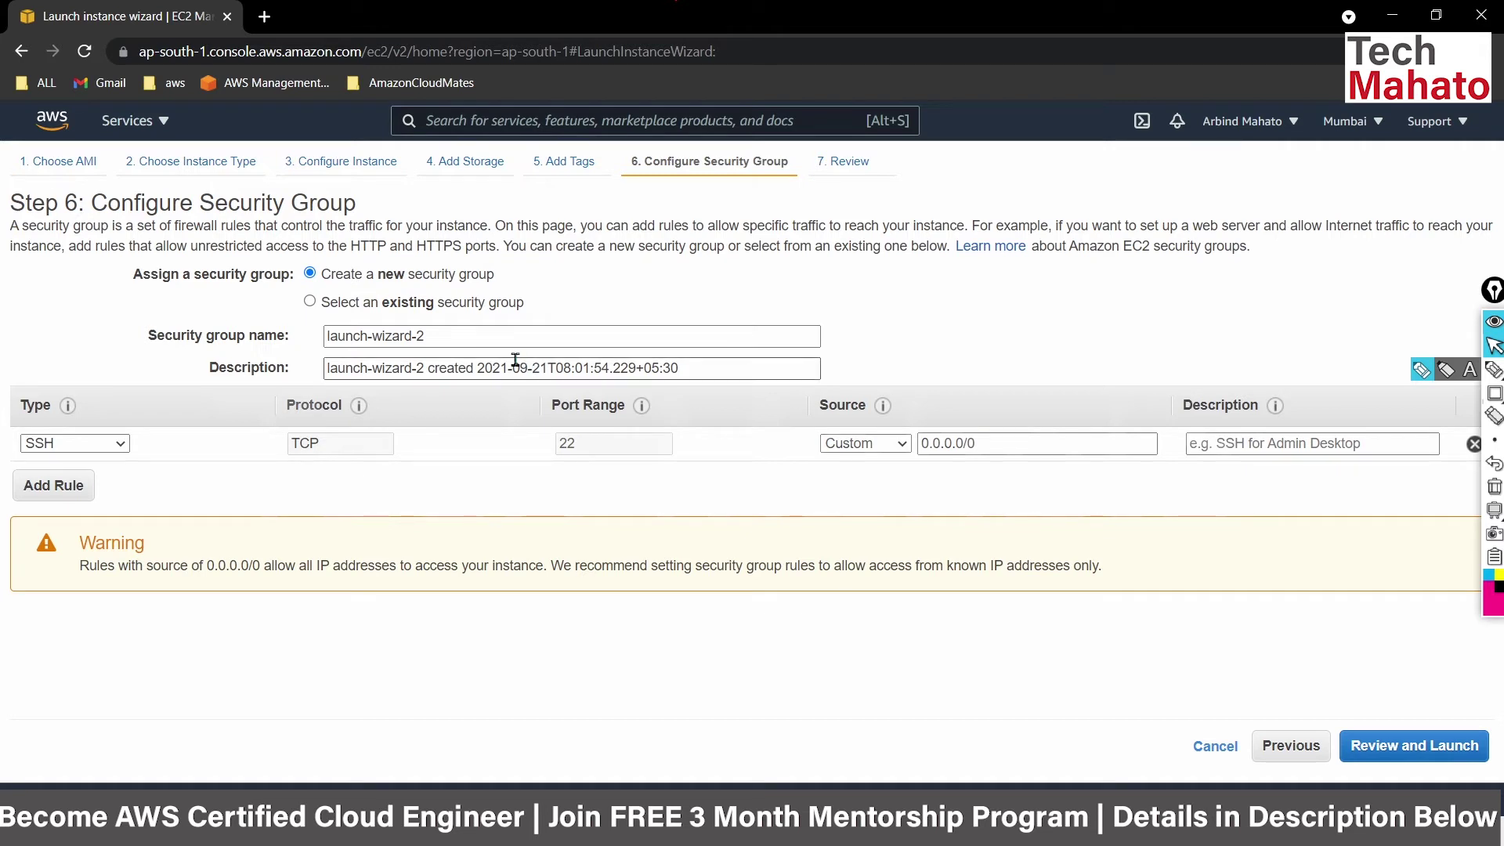
Rename the new security group to cloudwatch-sc.
{"action": "left_click_drag", "start_coordinate": [489, 341], "coordinate": [315, 353]}
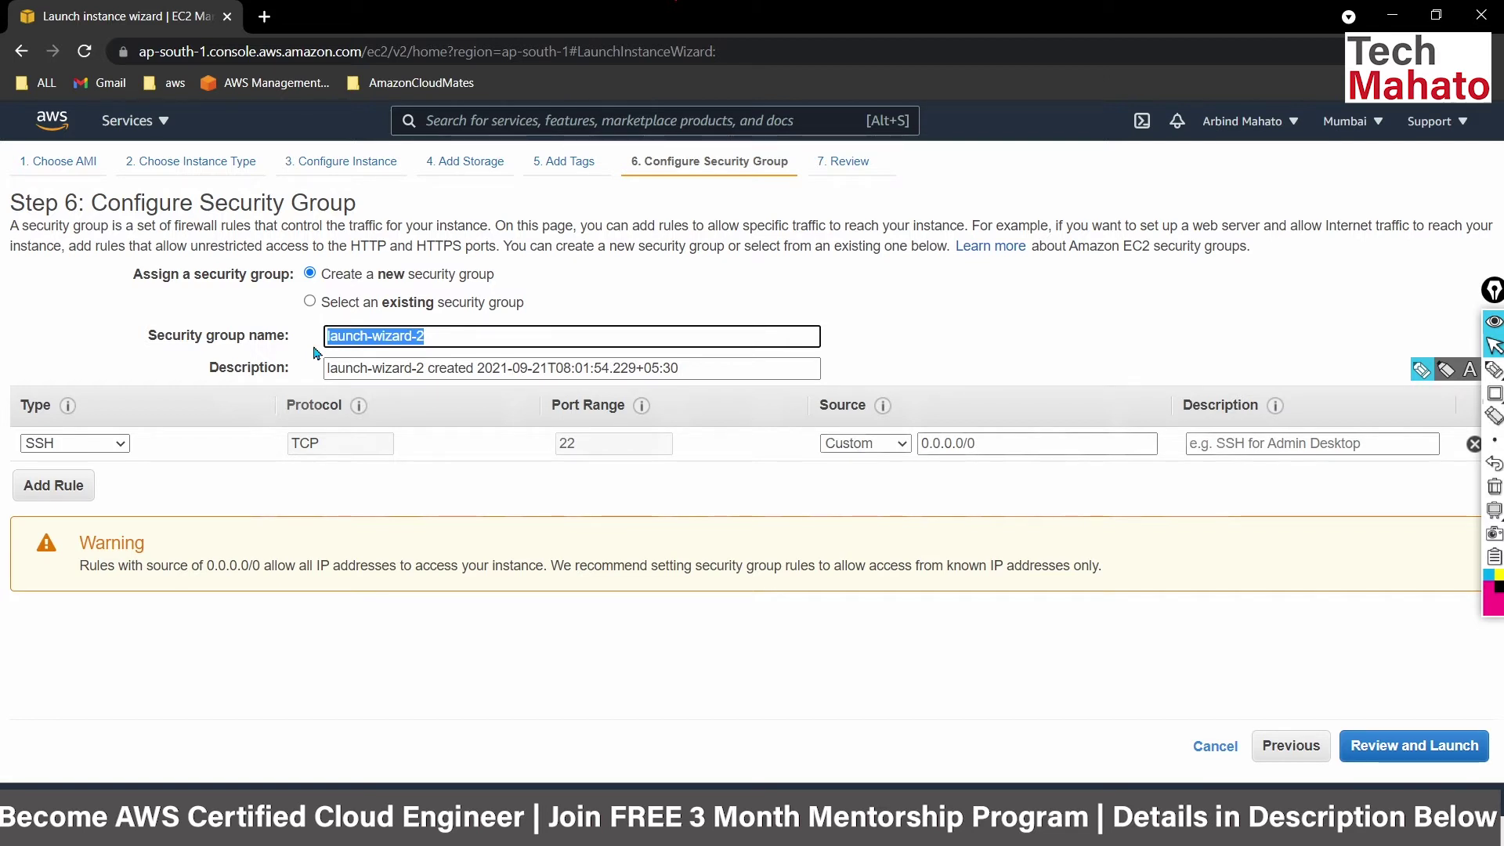
{"action": "type", "text": "cloudwatch"}
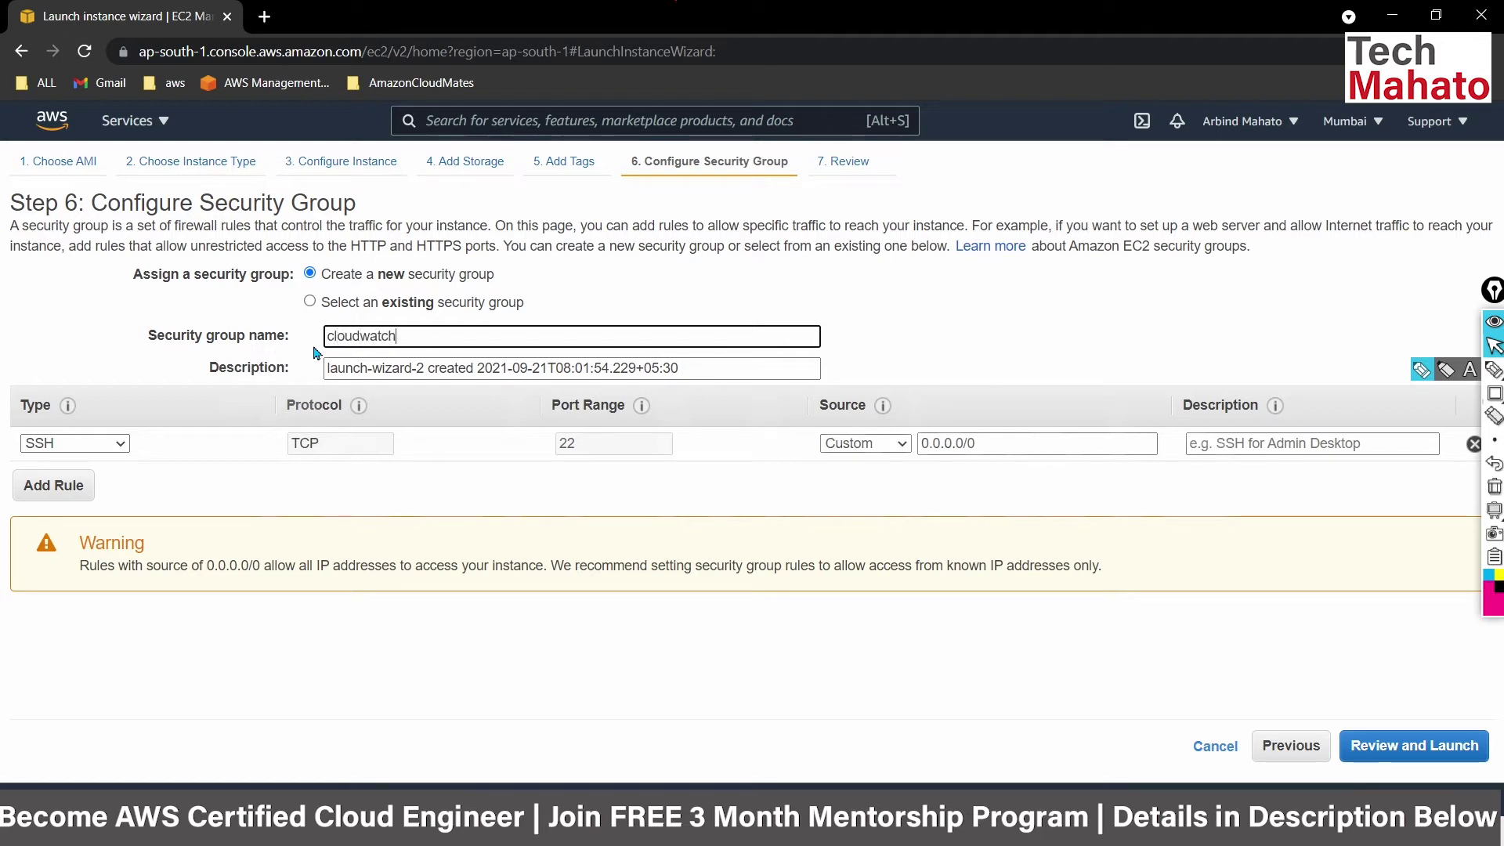
{"action": "type", "text": "-sc"}
{"action": "left_click", "coordinate": [1420, 746]}
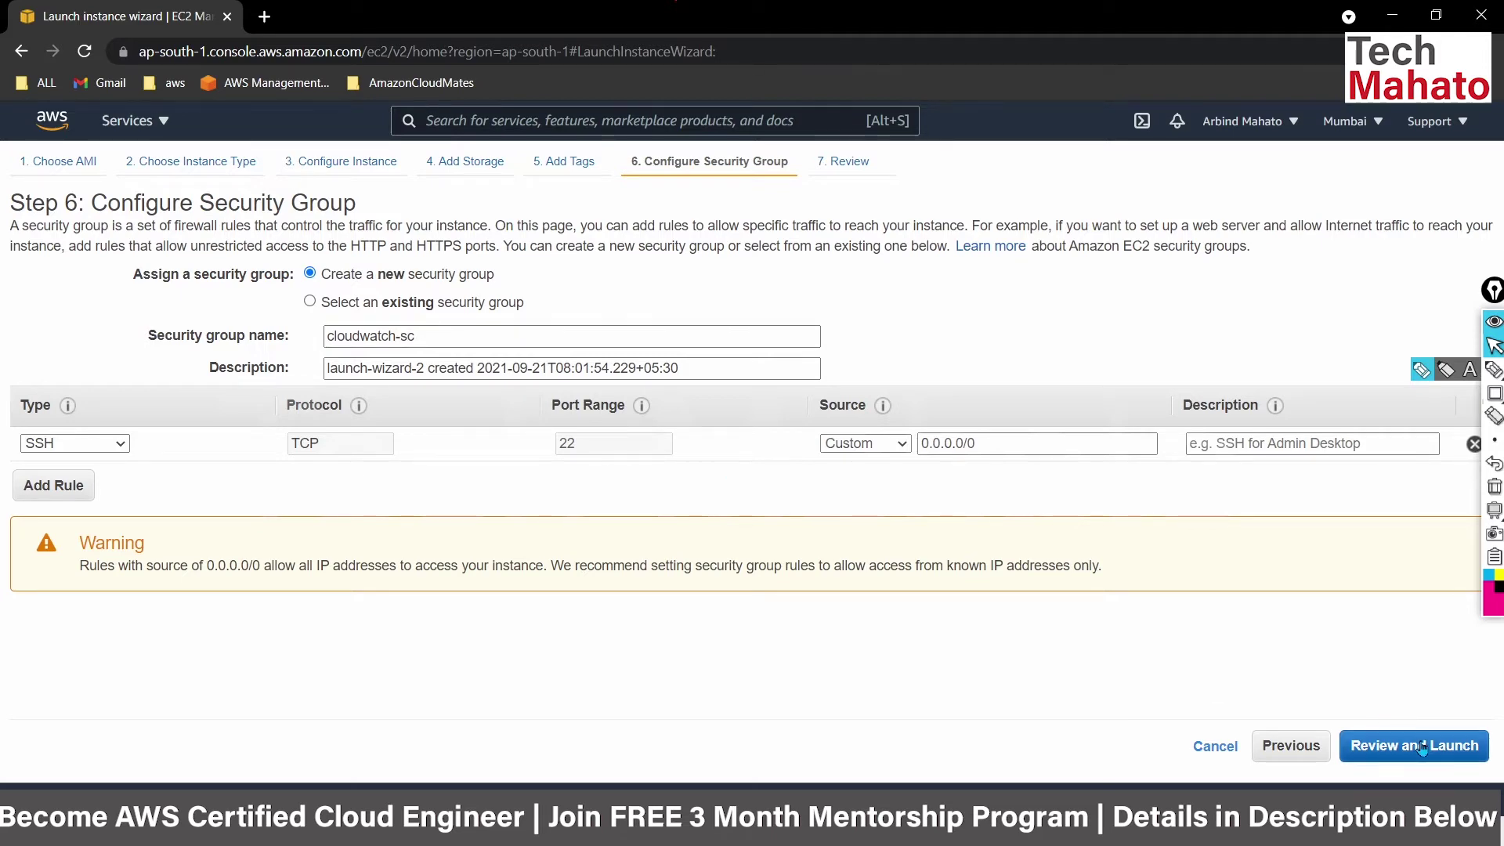
Launch the instance with the mykeypaairl key pair, acknowledging access to its private key file.
{"action": "left_click", "coordinate": [1472, 747]}
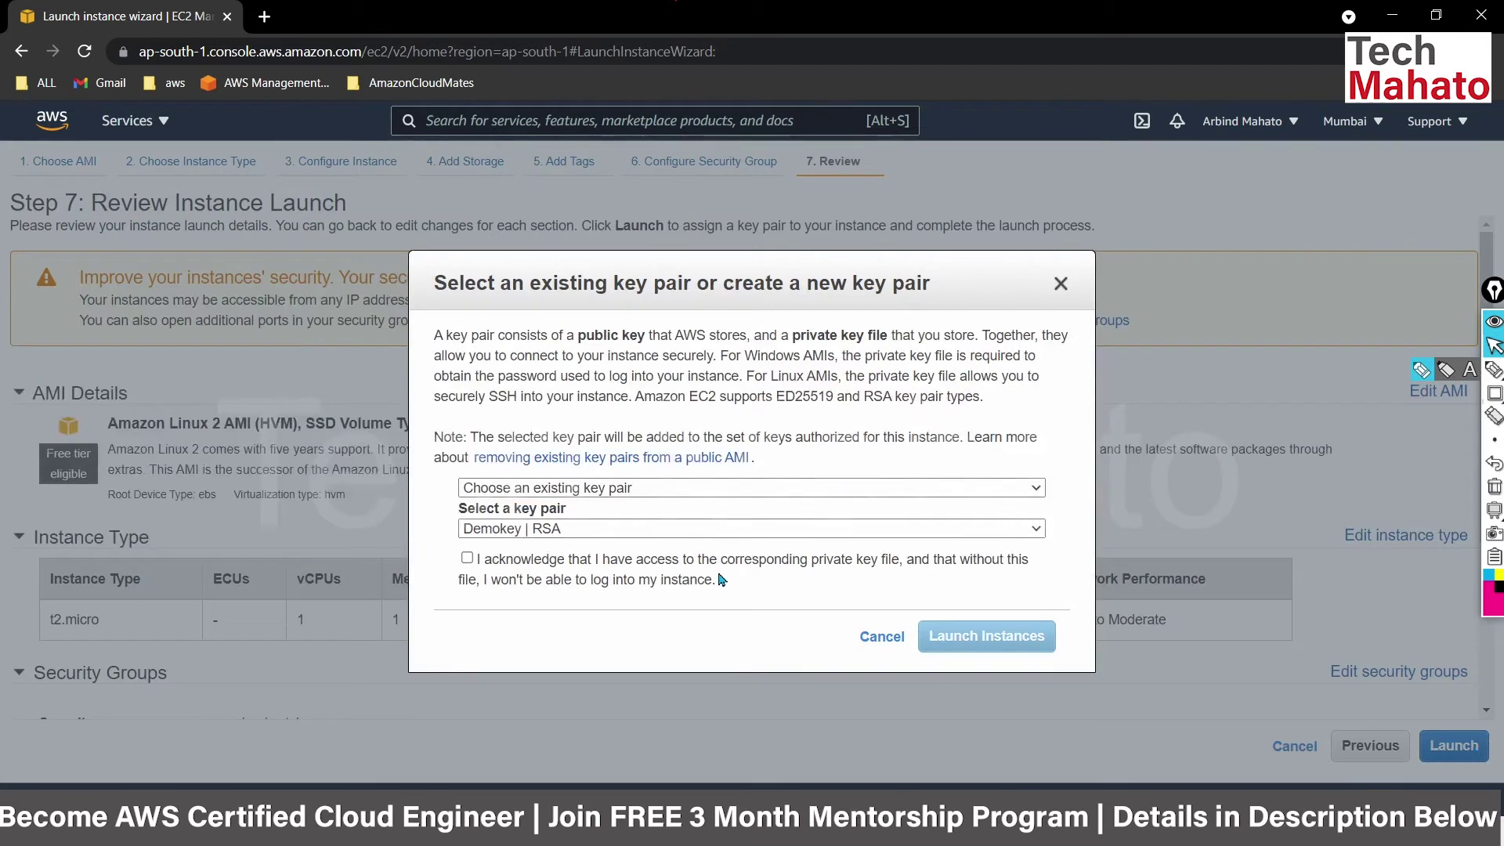
{"action": "left_click", "coordinate": [658, 528]}
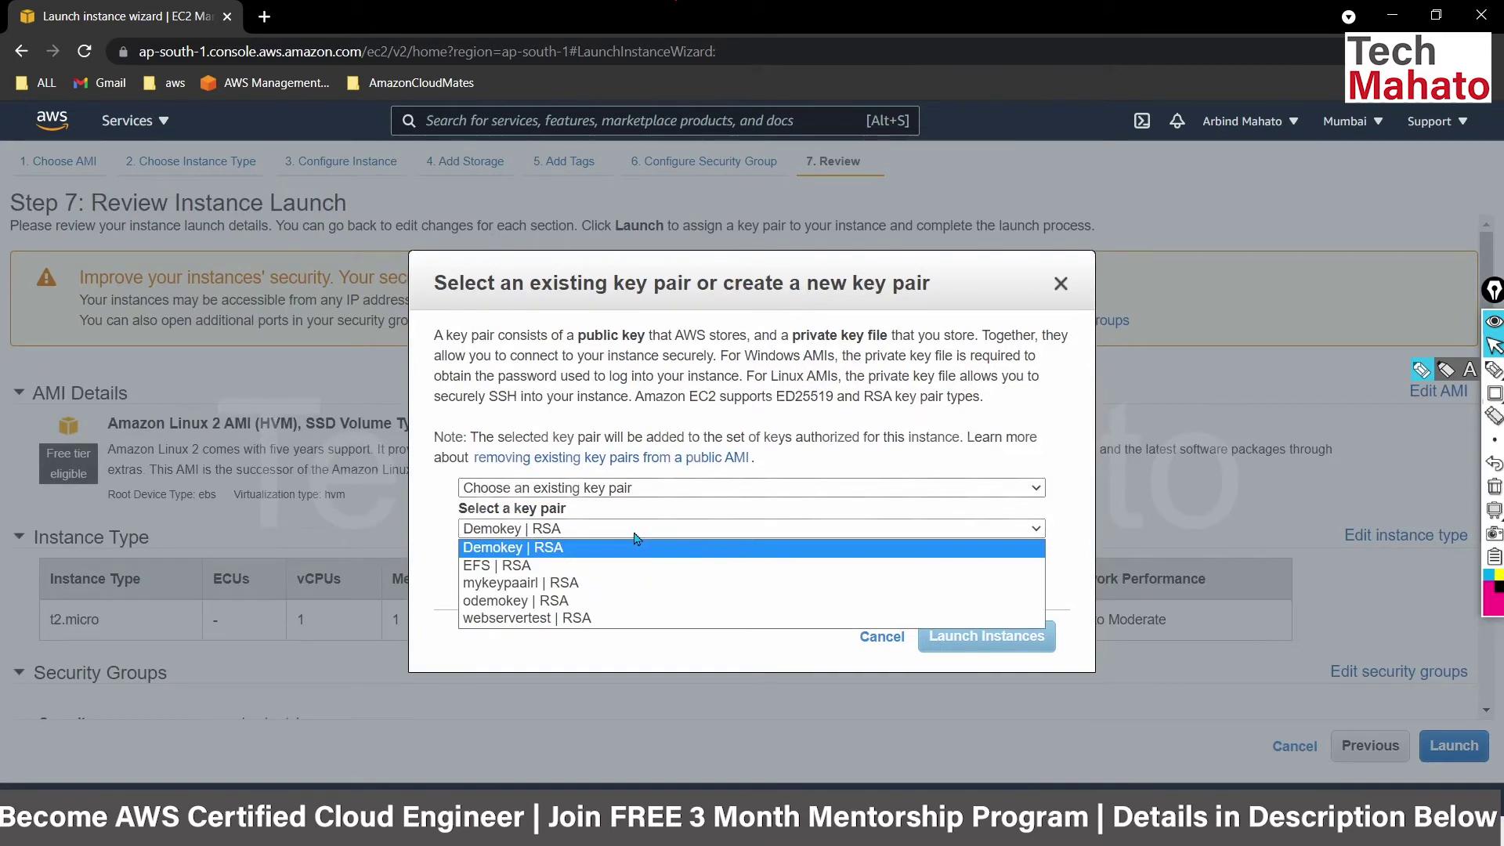
{"action": "left_click", "coordinate": [576, 619]}
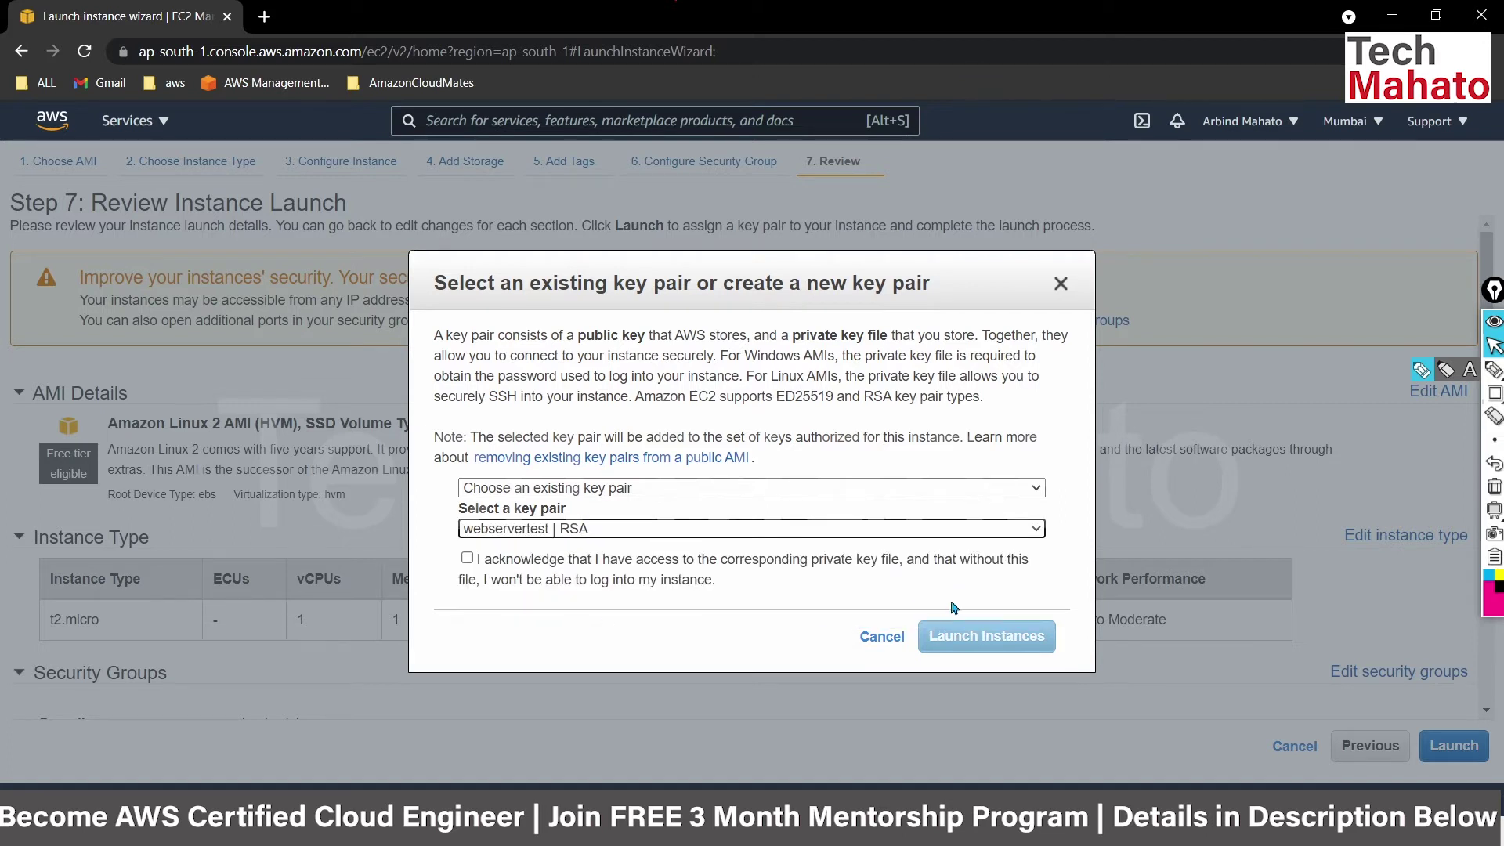
{"action": "left_click", "coordinate": [557, 533]}
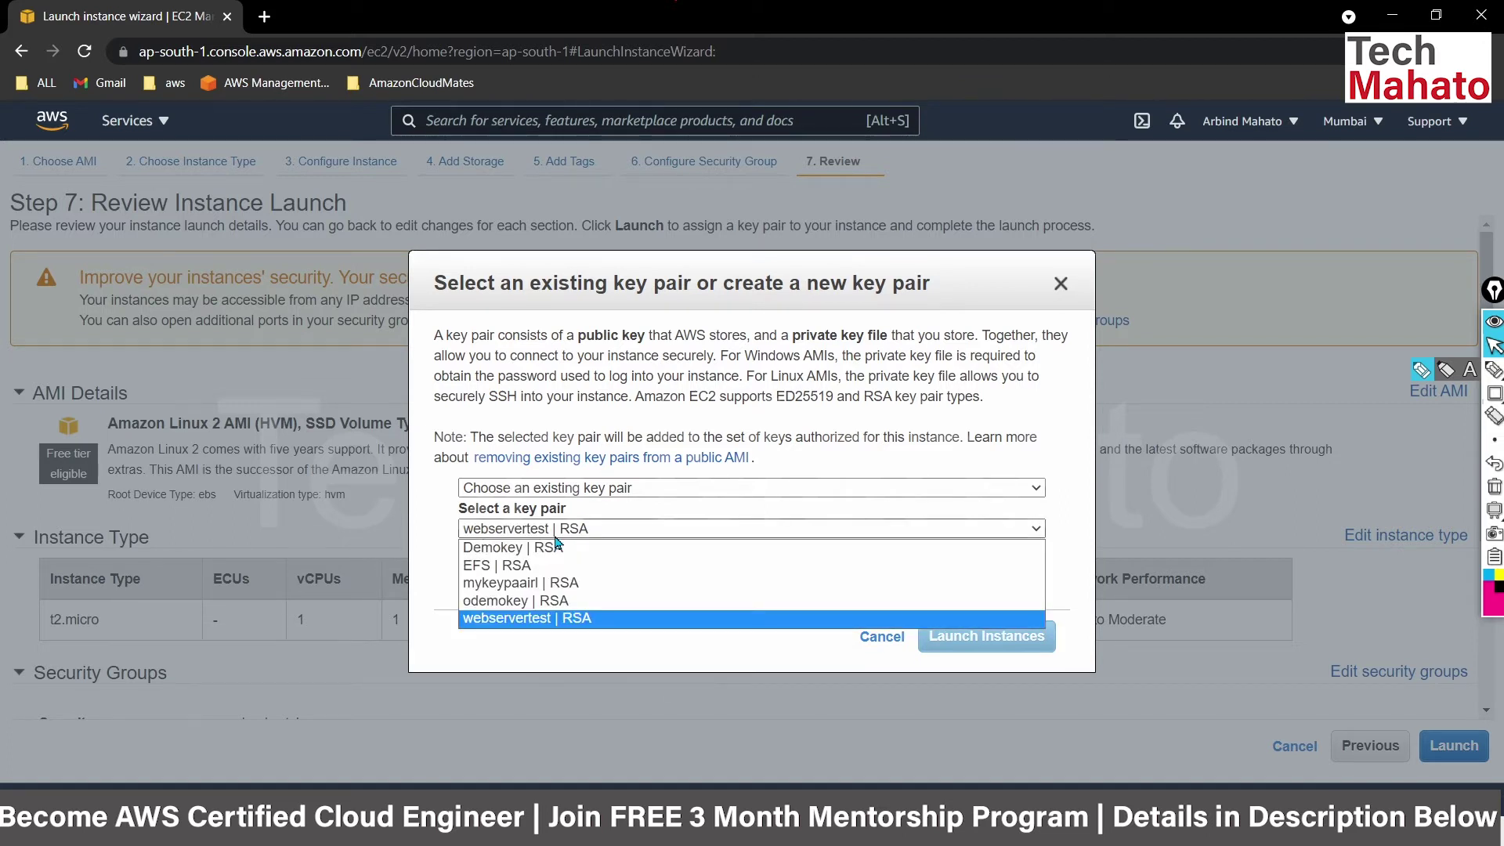
{"action": "left_click", "coordinate": [554, 588]}
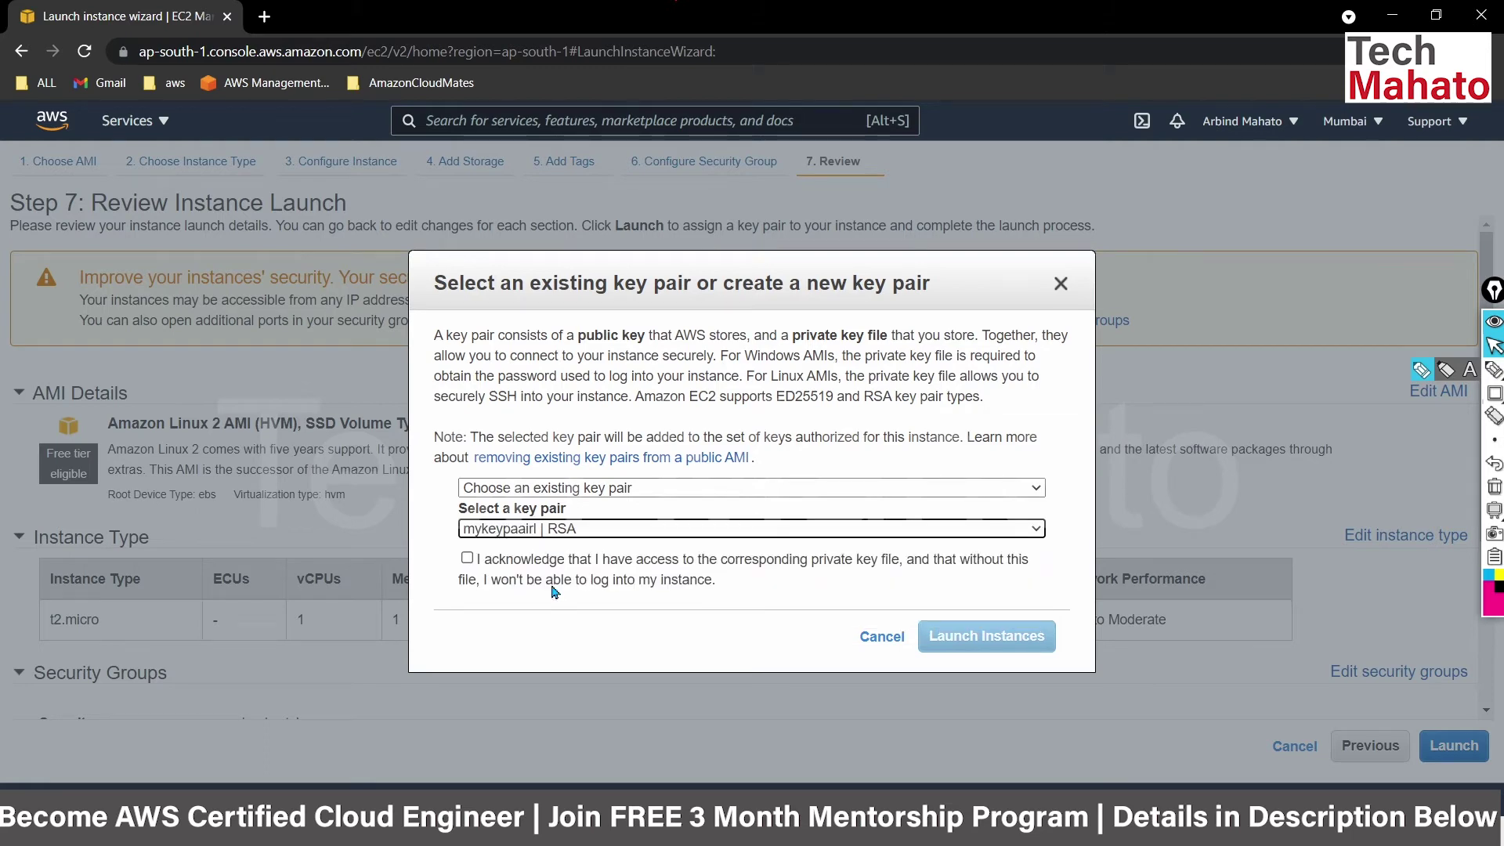
{"action": "left_click", "coordinate": [467, 557]}
{"action": "left_click", "coordinate": [969, 637]}
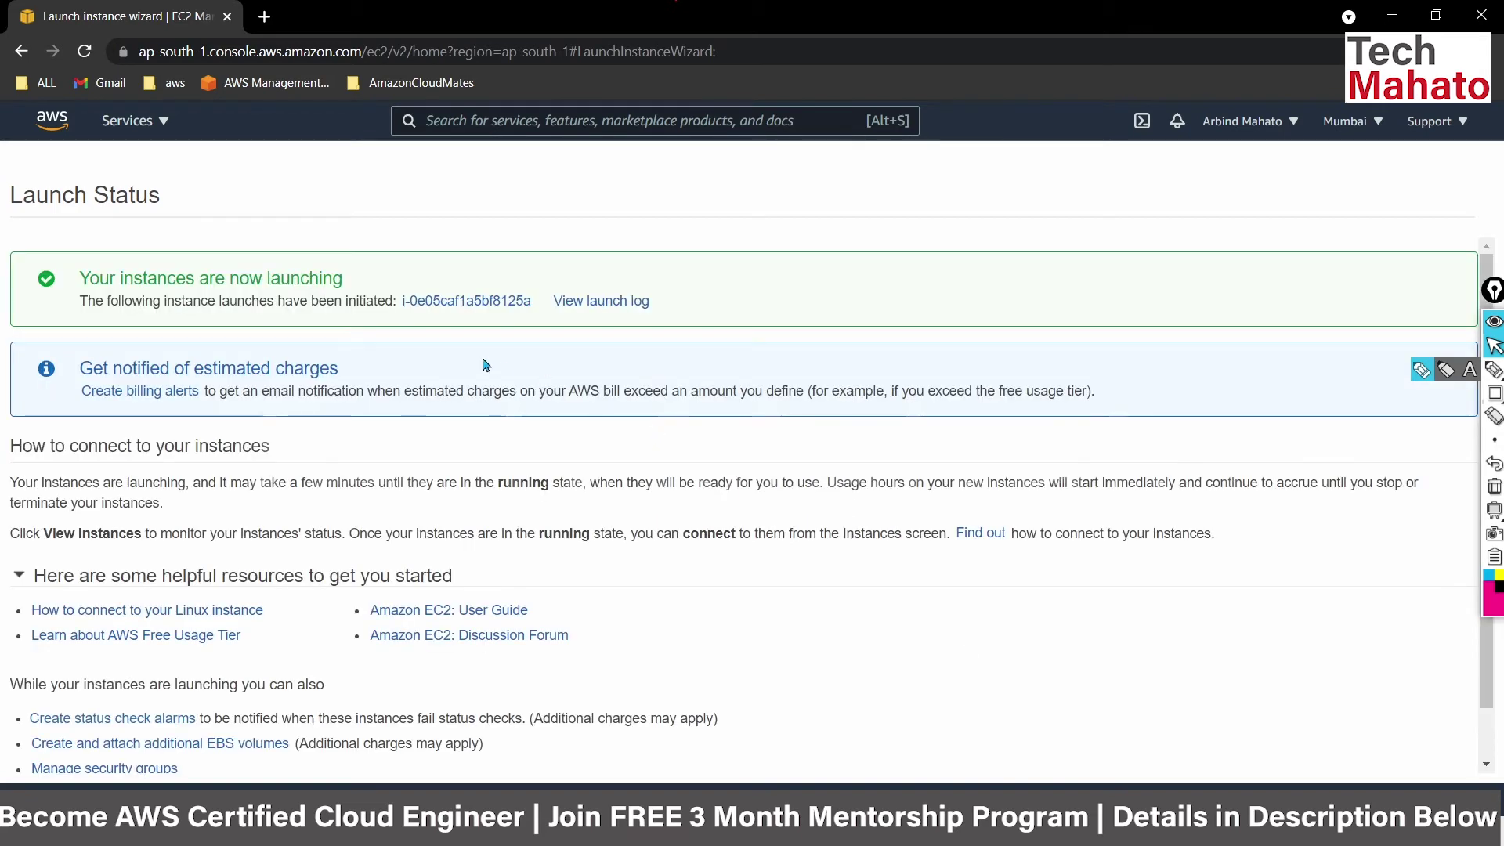
Open the new instance from the Launch Status page and select its row in the Instances list.
{"action": "left_click", "coordinate": [458, 303]}
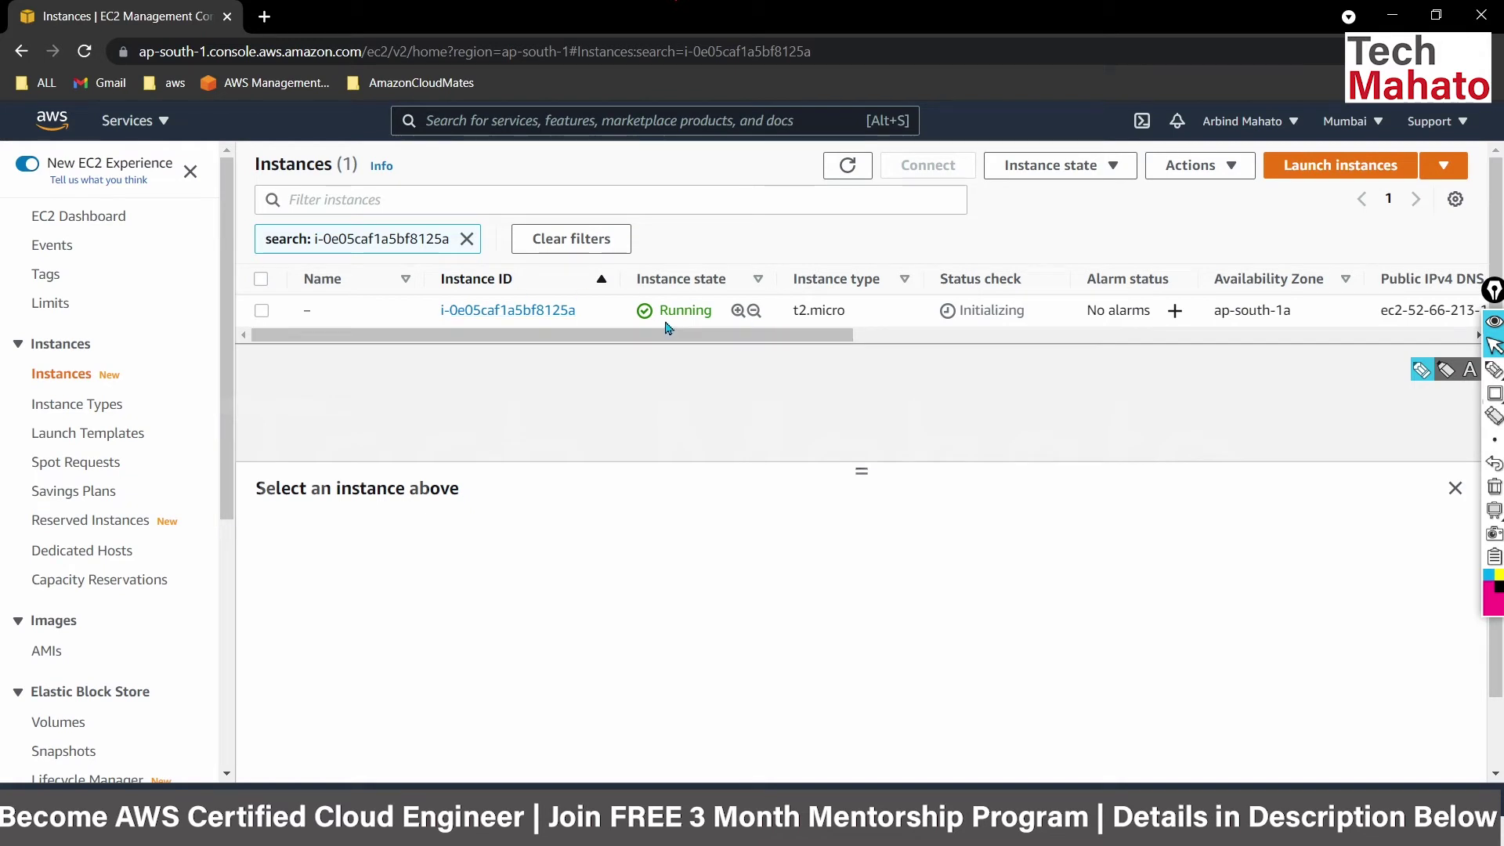
{"action": "left_click", "coordinate": [262, 311]}
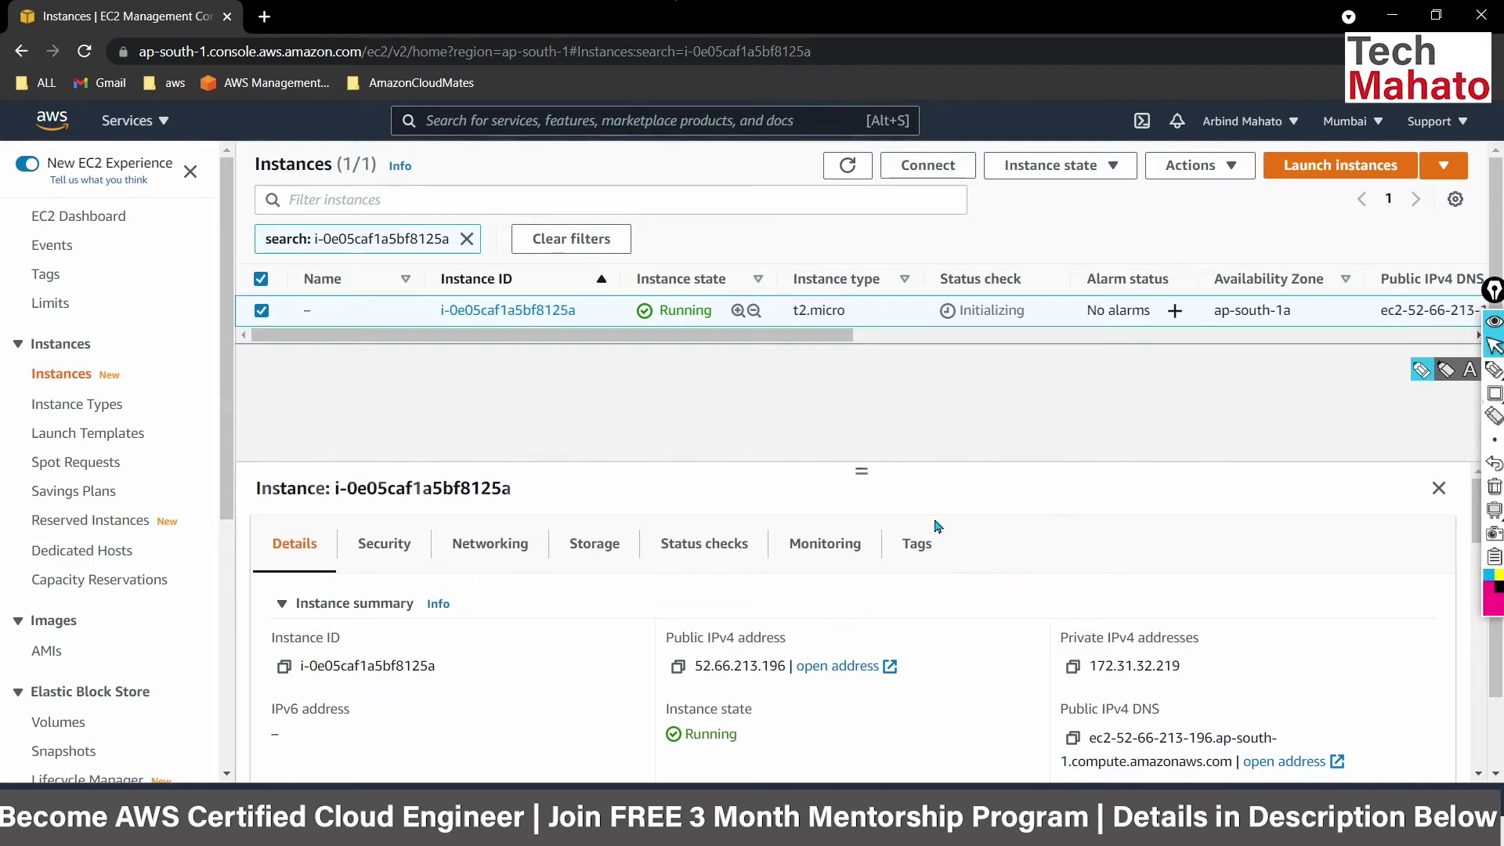
Browse the instance's Monitoring tab network and disk graphs, which show no data yet.
{"action": "left_click", "coordinate": [833, 553]}
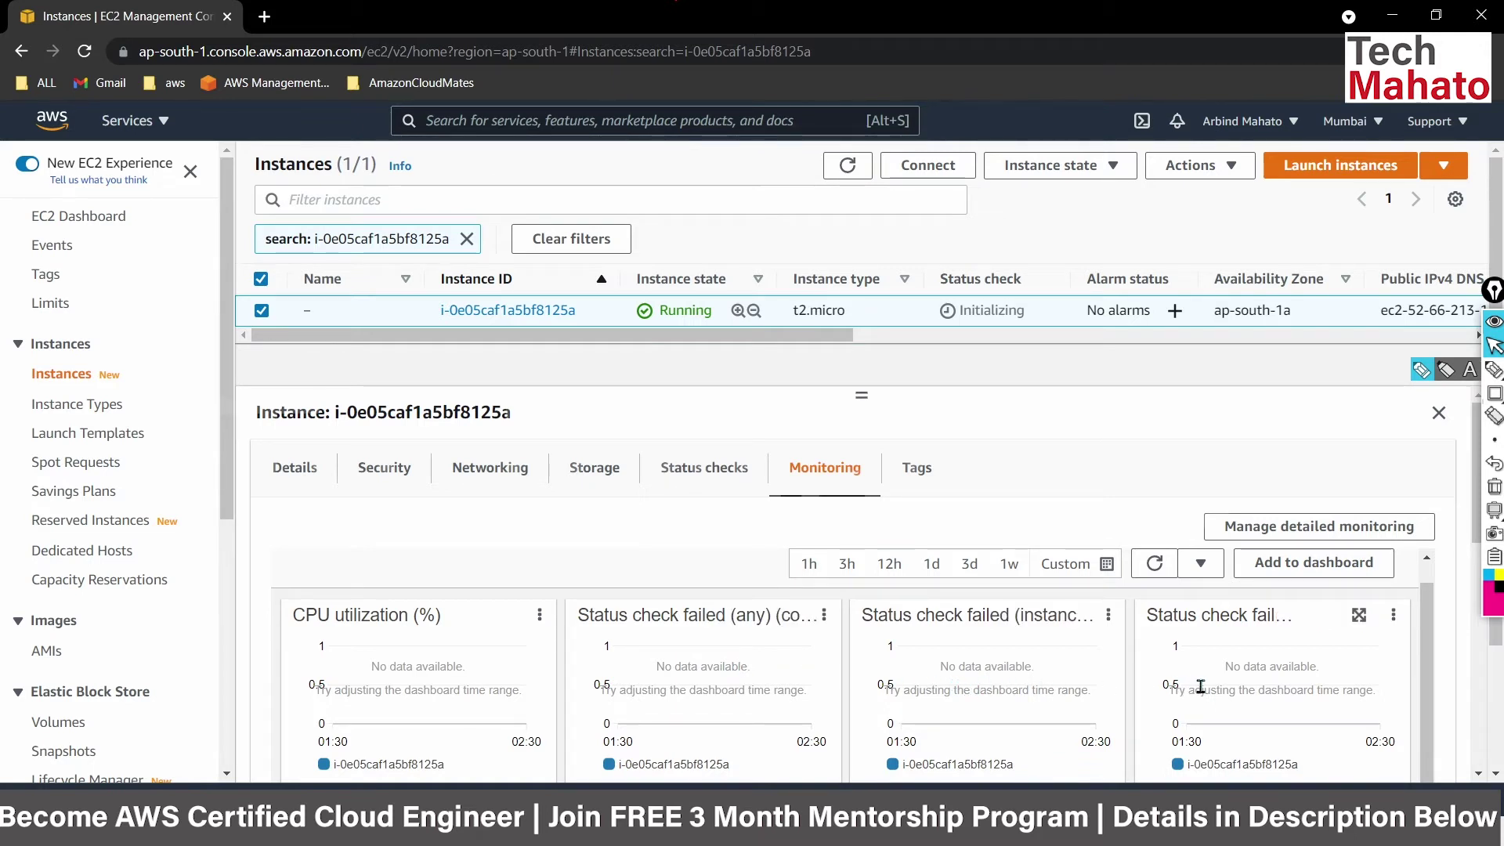
{"action": "scroll", "coordinate": [1201, 686], "scroll_direction": "down", "scroll_amount": 3}
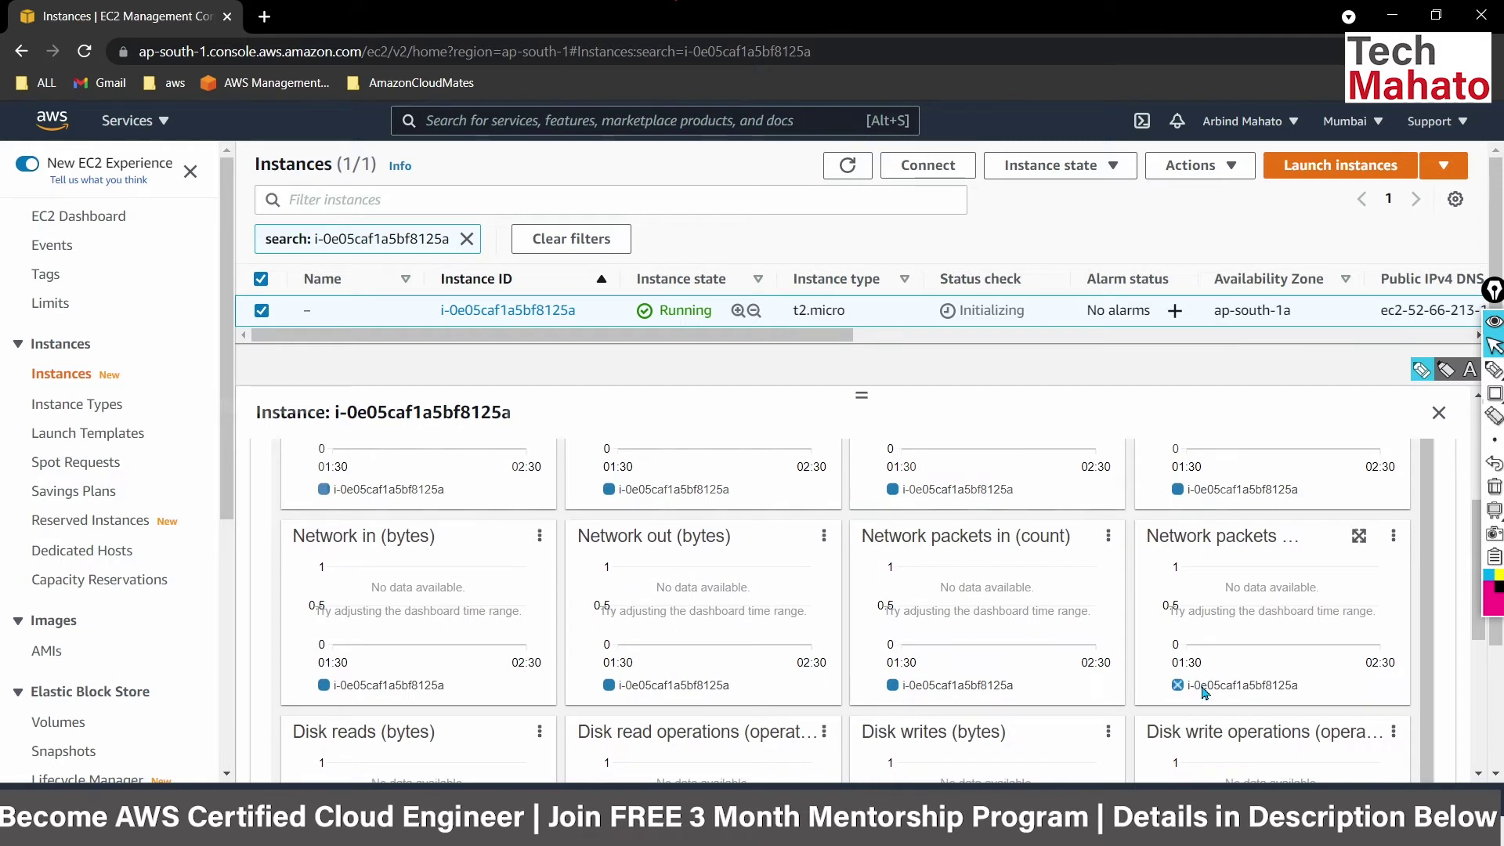
{"action": "scroll", "coordinate": [1201, 687], "scroll_direction": "down", "scroll_amount": 1}
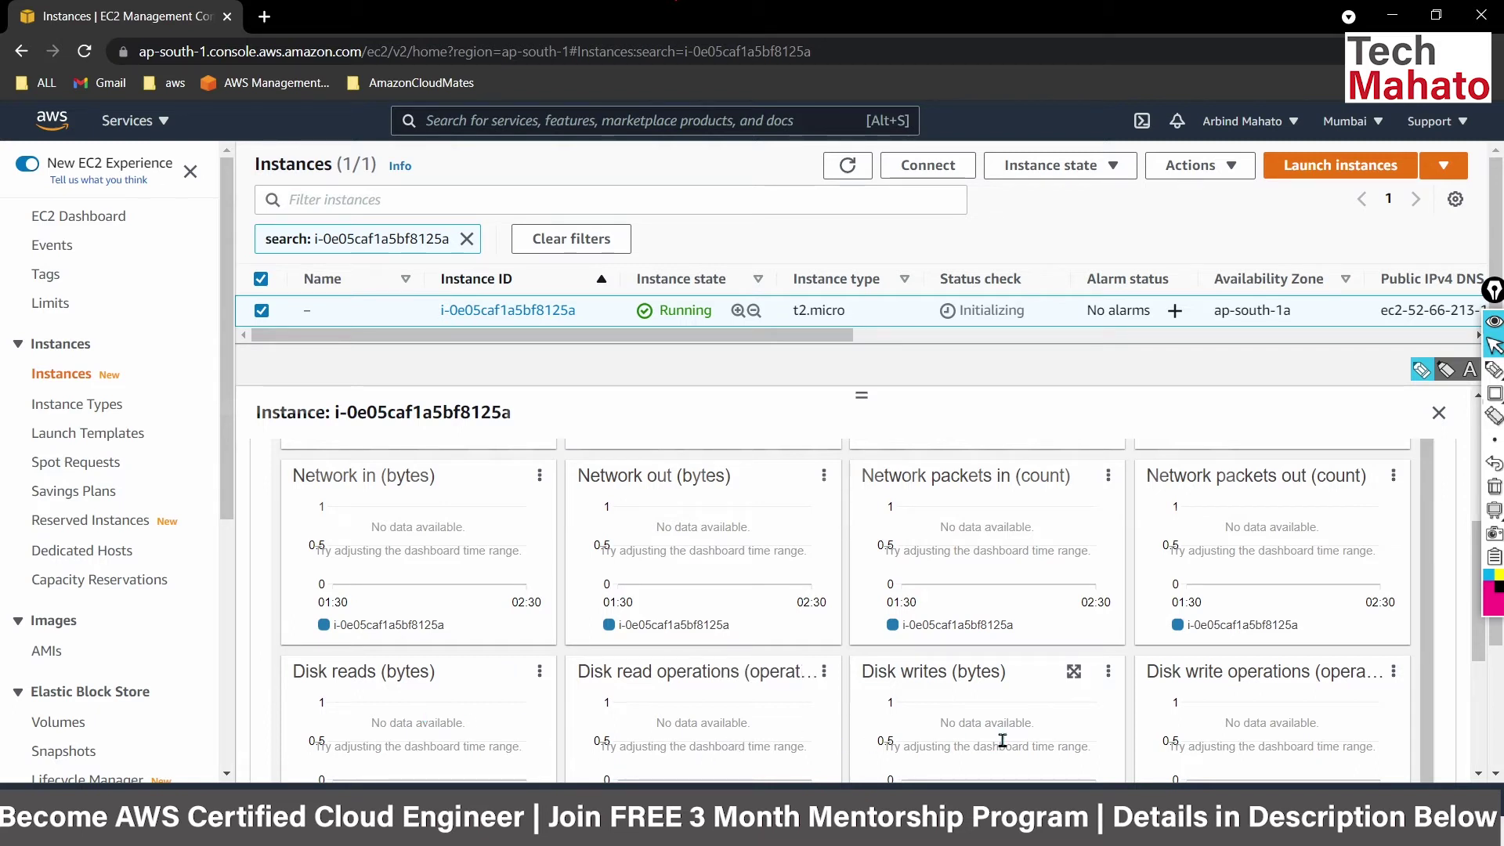
{"action": "scroll", "coordinate": [1269, 736], "scroll_direction": "down", "scroll_amount": 3}
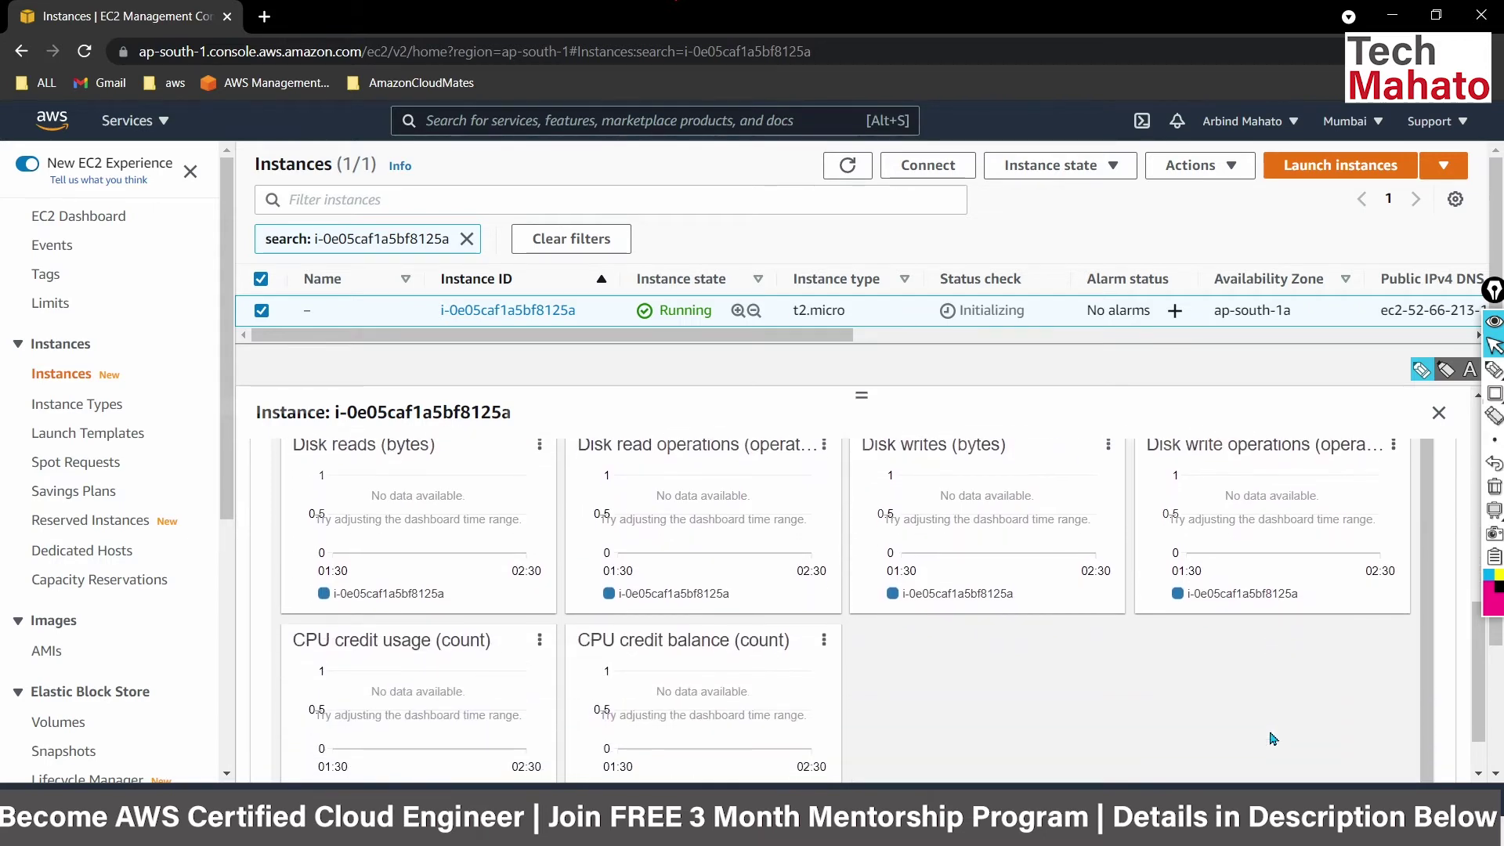
{"action": "scroll", "coordinate": [1272, 739], "scroll_direction": "down", "scroll_amount": 1}
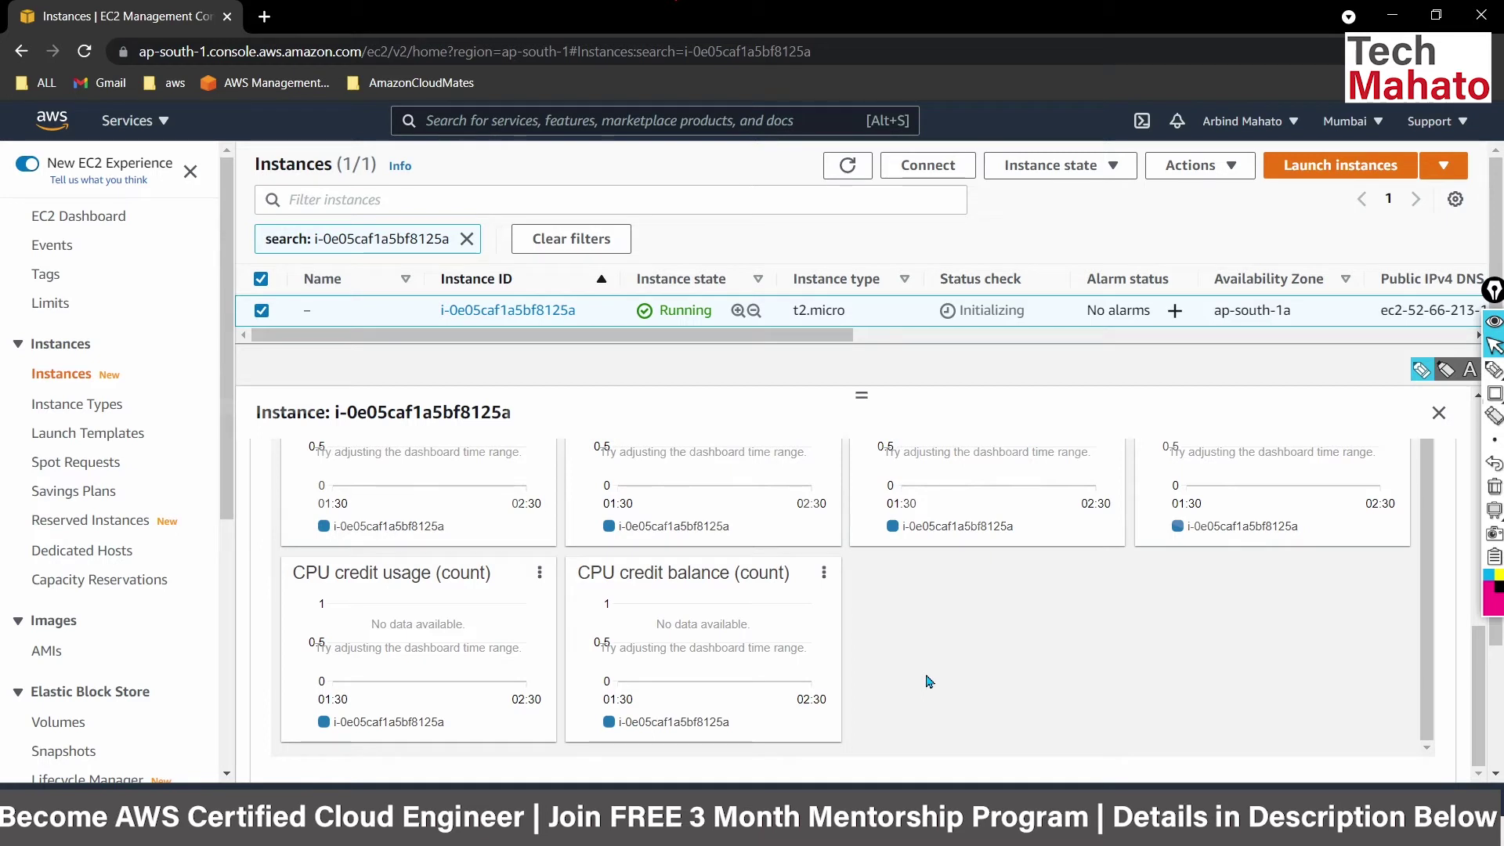
{"action": "scroll", "coordinate": [929, 681], "scroll_direction": "up", "scroll_amount": 1}
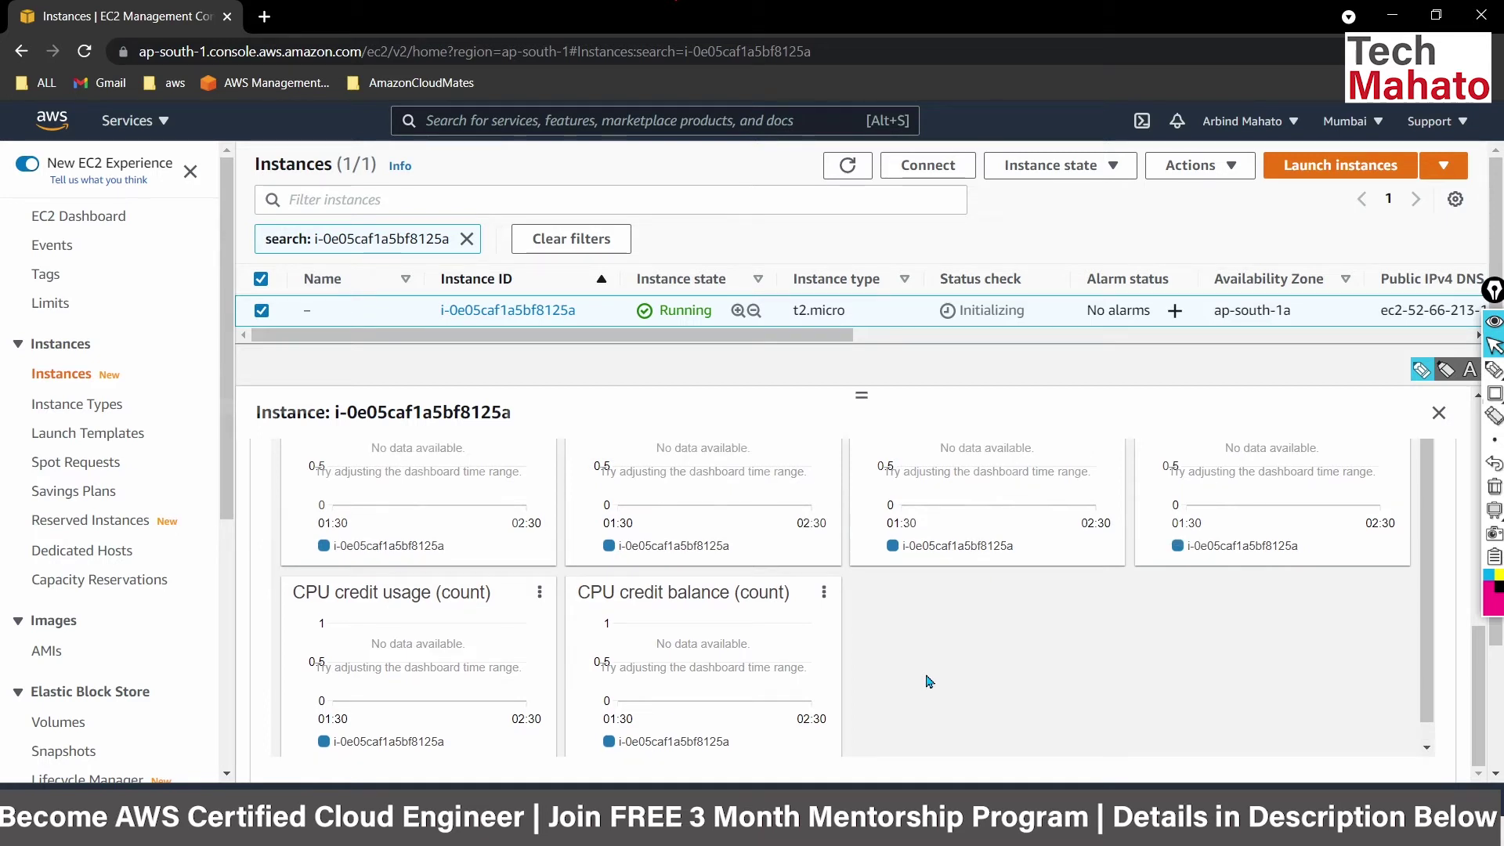
{"action": "scroll", "coordinate": [547, 510], "scroll_direction": "up", "scroll_amount": 3}
{"action": "scroll", "coordinate": [451, 535], "scroll_direction": "up", "scroll_amount": 2}
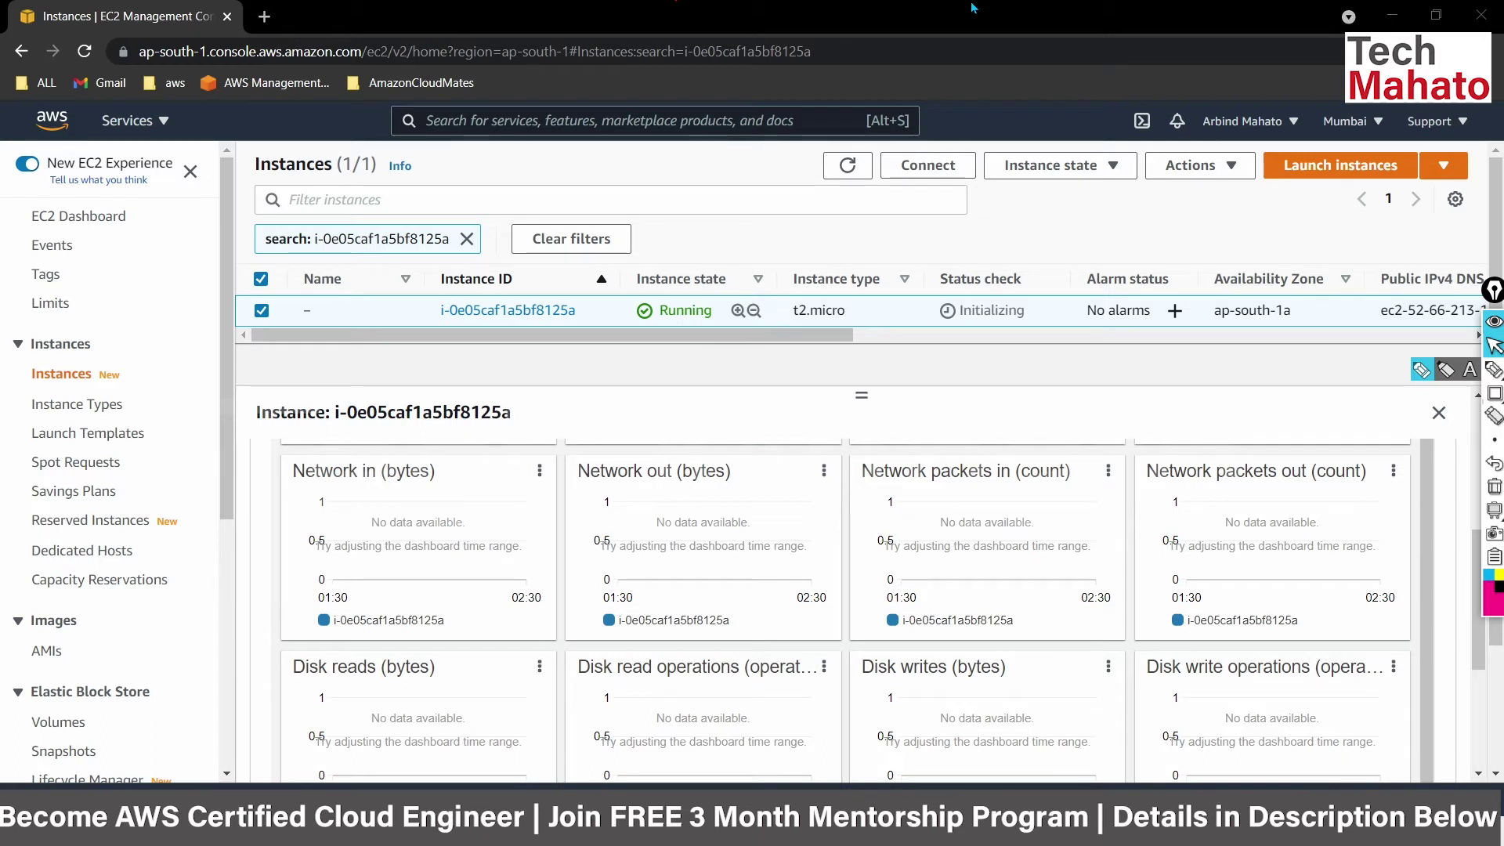
Search the console for 'cloudwatch' and open the CloudWatch Overview page.
{"action": "left_click", "coordinate": [502, 117]}
{"action": "type", "text": "clou"}
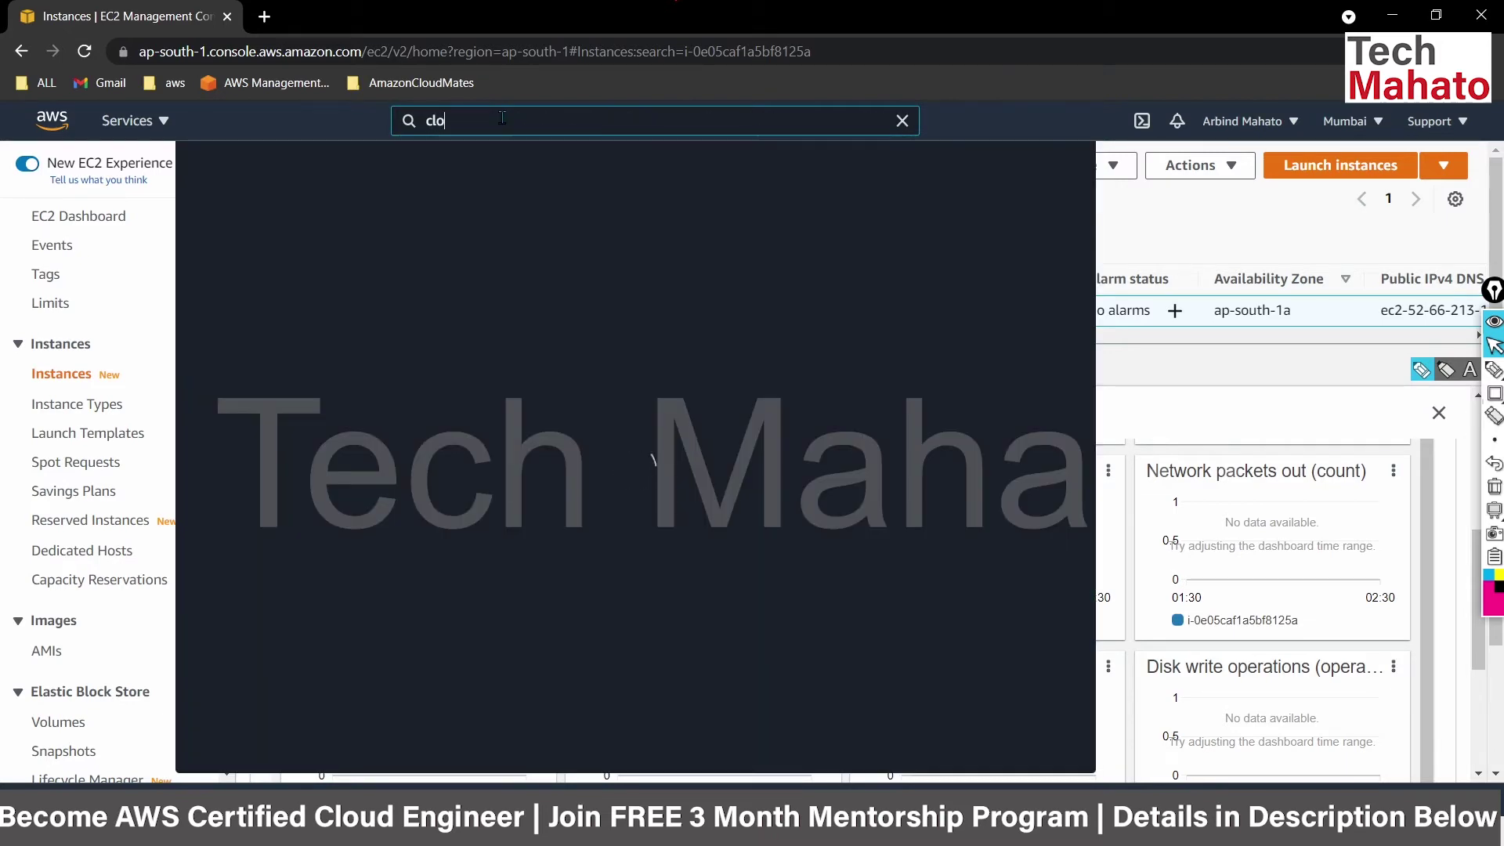
{"action": "type", "text": "dwatch"}
{"action": "left_click", "coordinate": [542, 271]}
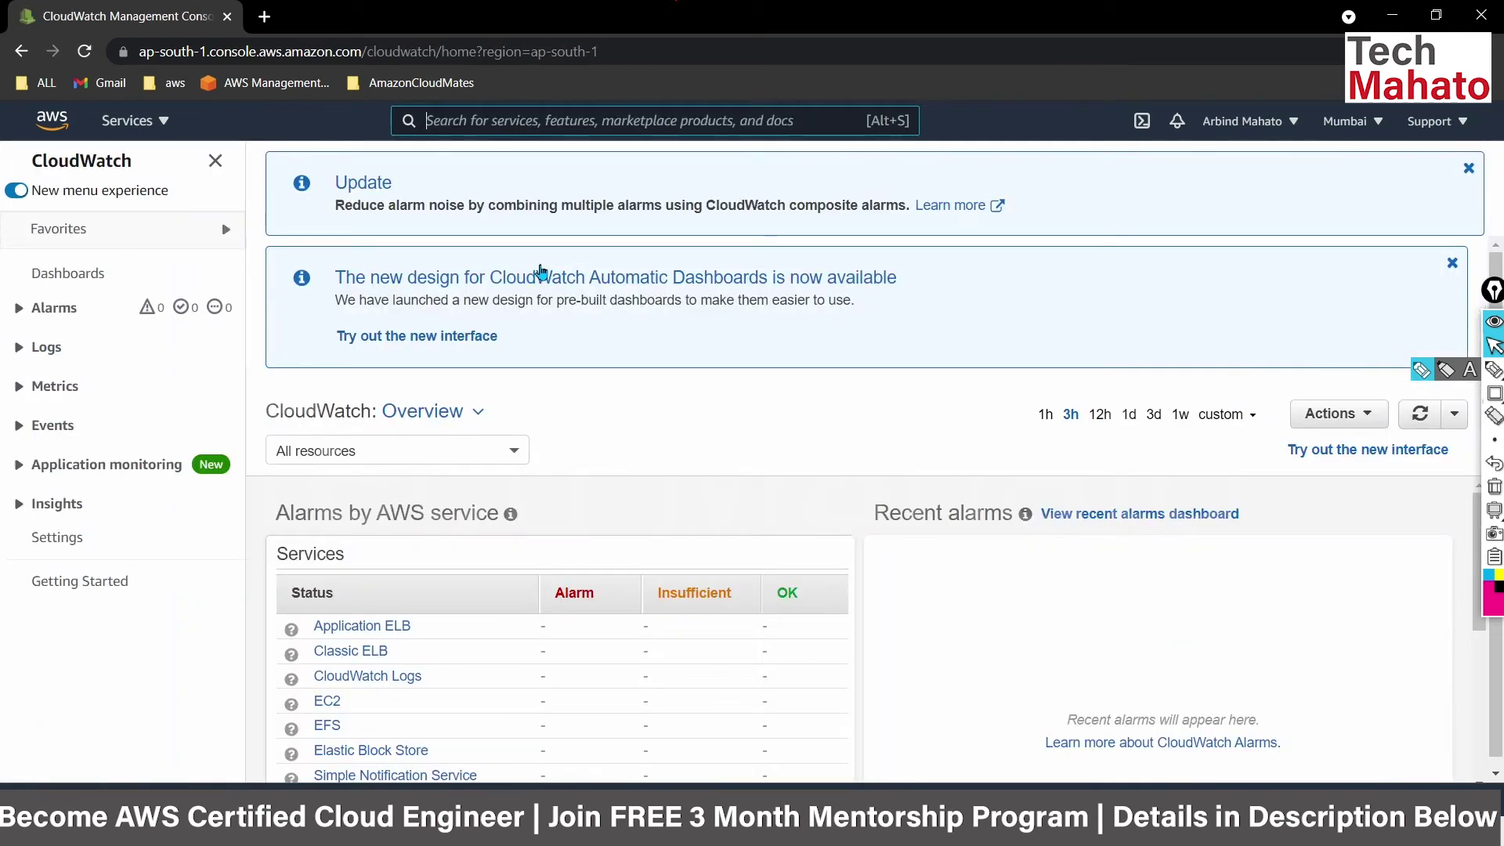
{"action": "key", "text": "alt+s"}
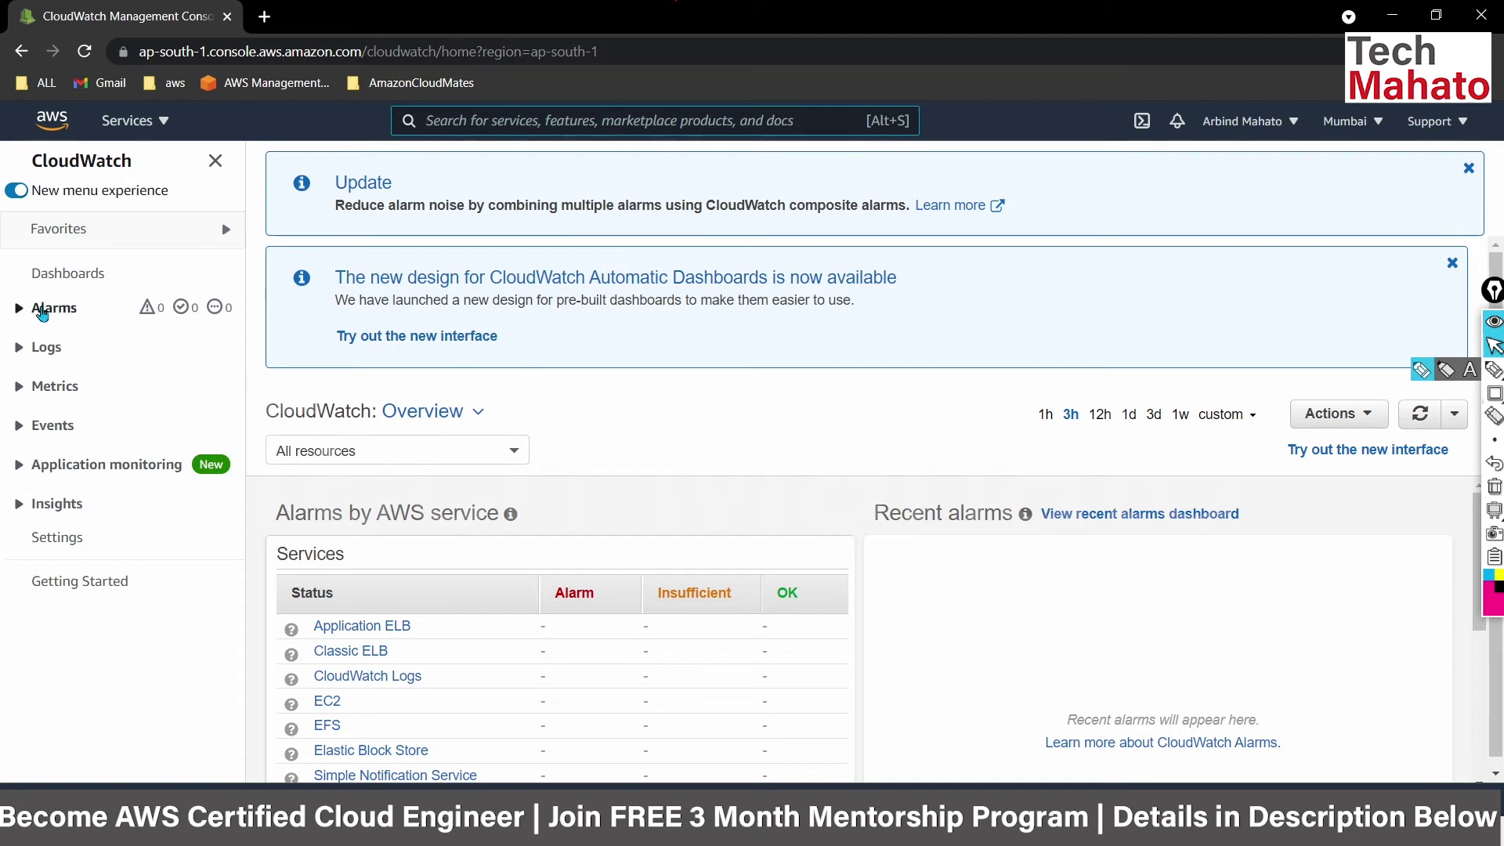
Check the In alarm and All alarms lists, then begin Create alarm.
{"action": "left_click", "coordinate": [17, 310]}
{"action": "left_click", "coordinate": [51, 346]}
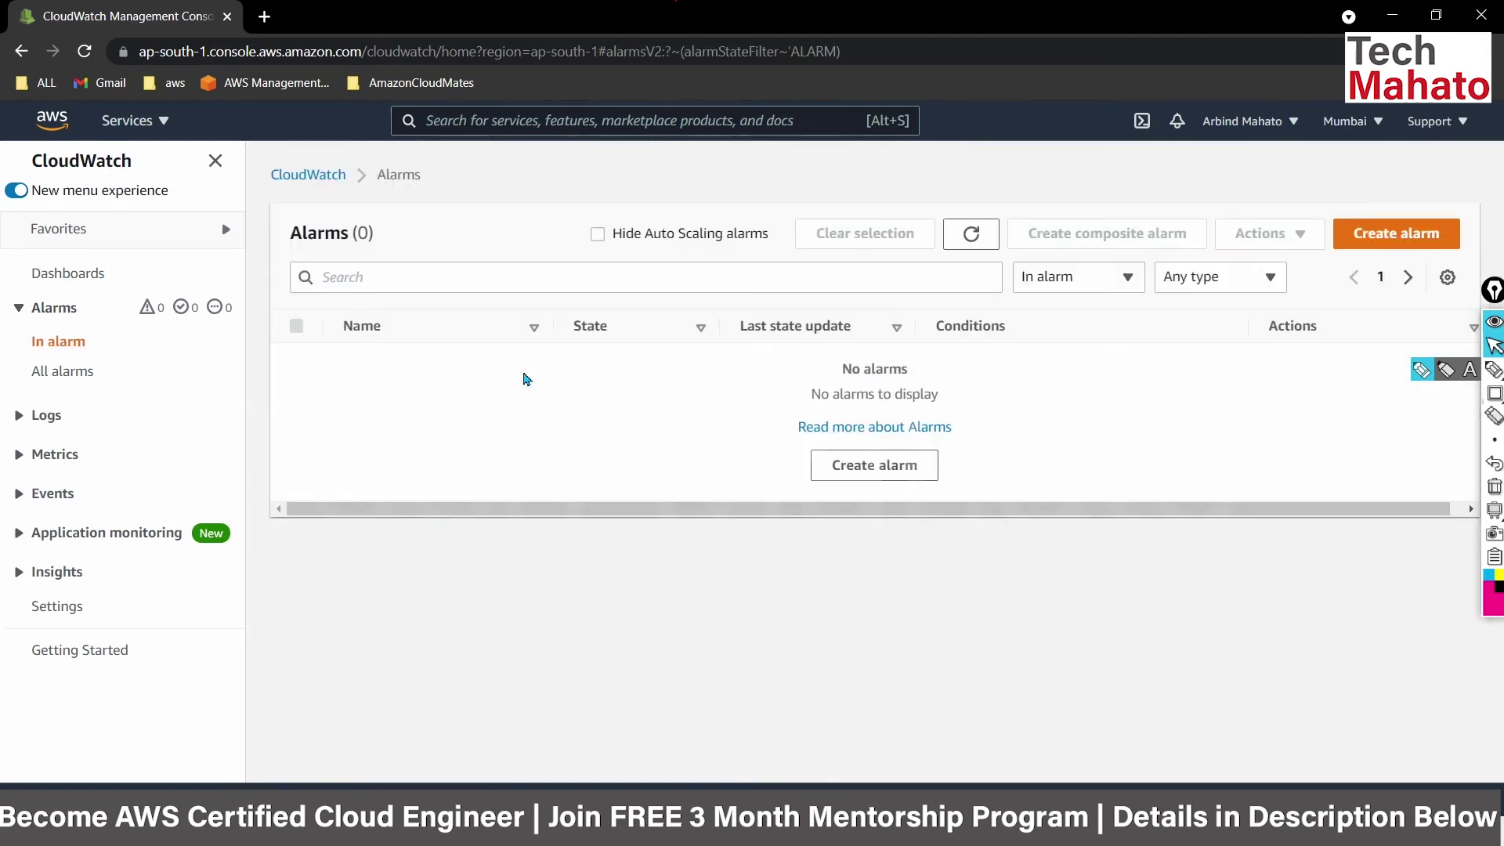
{"action": "left_click", "coordinate": [83, 373]}
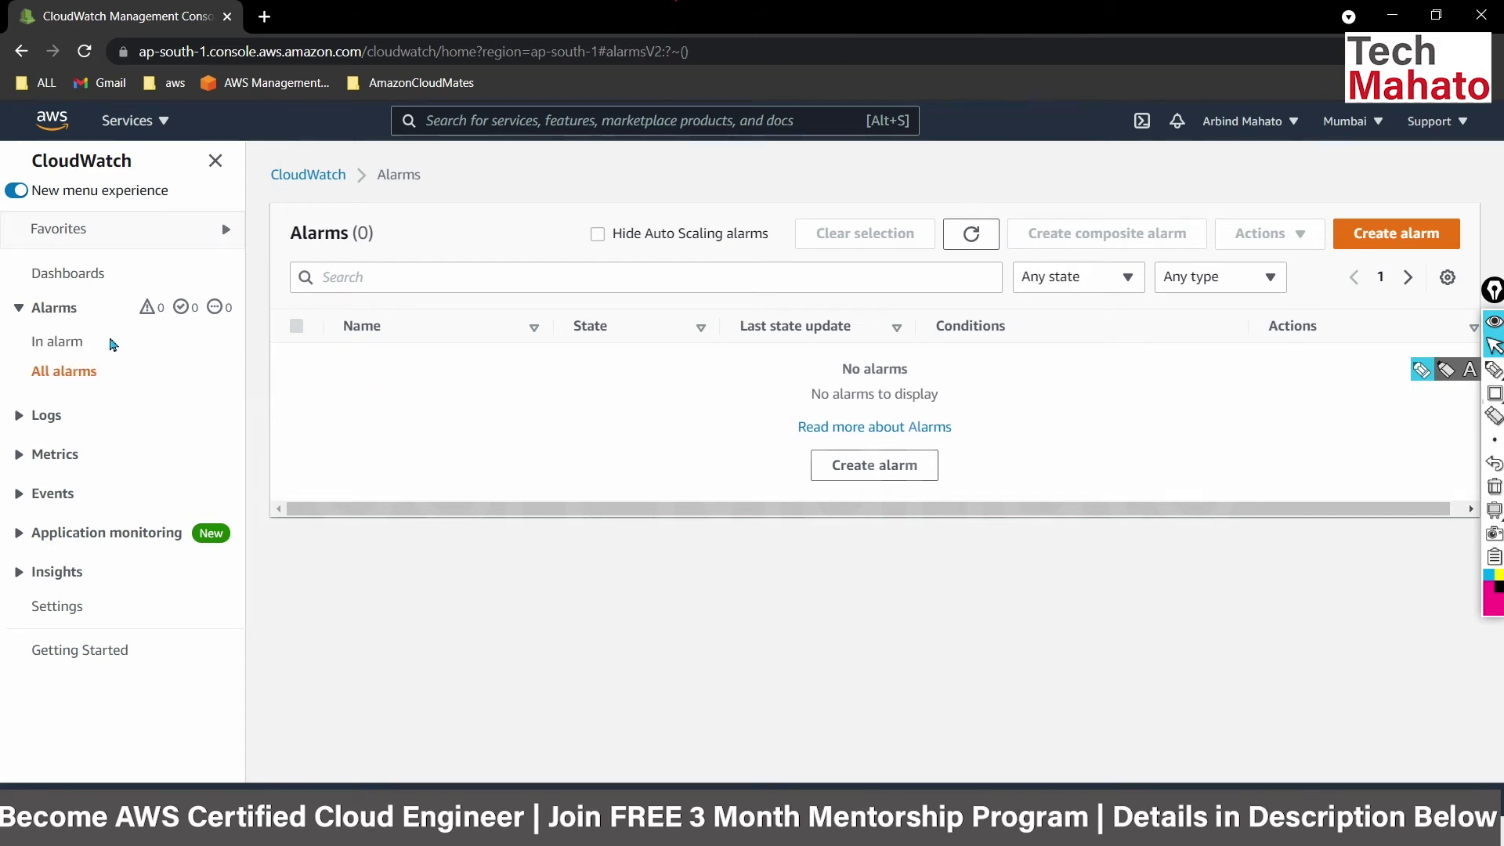
{"action": "left_click", "coordinate": [62, 344]}
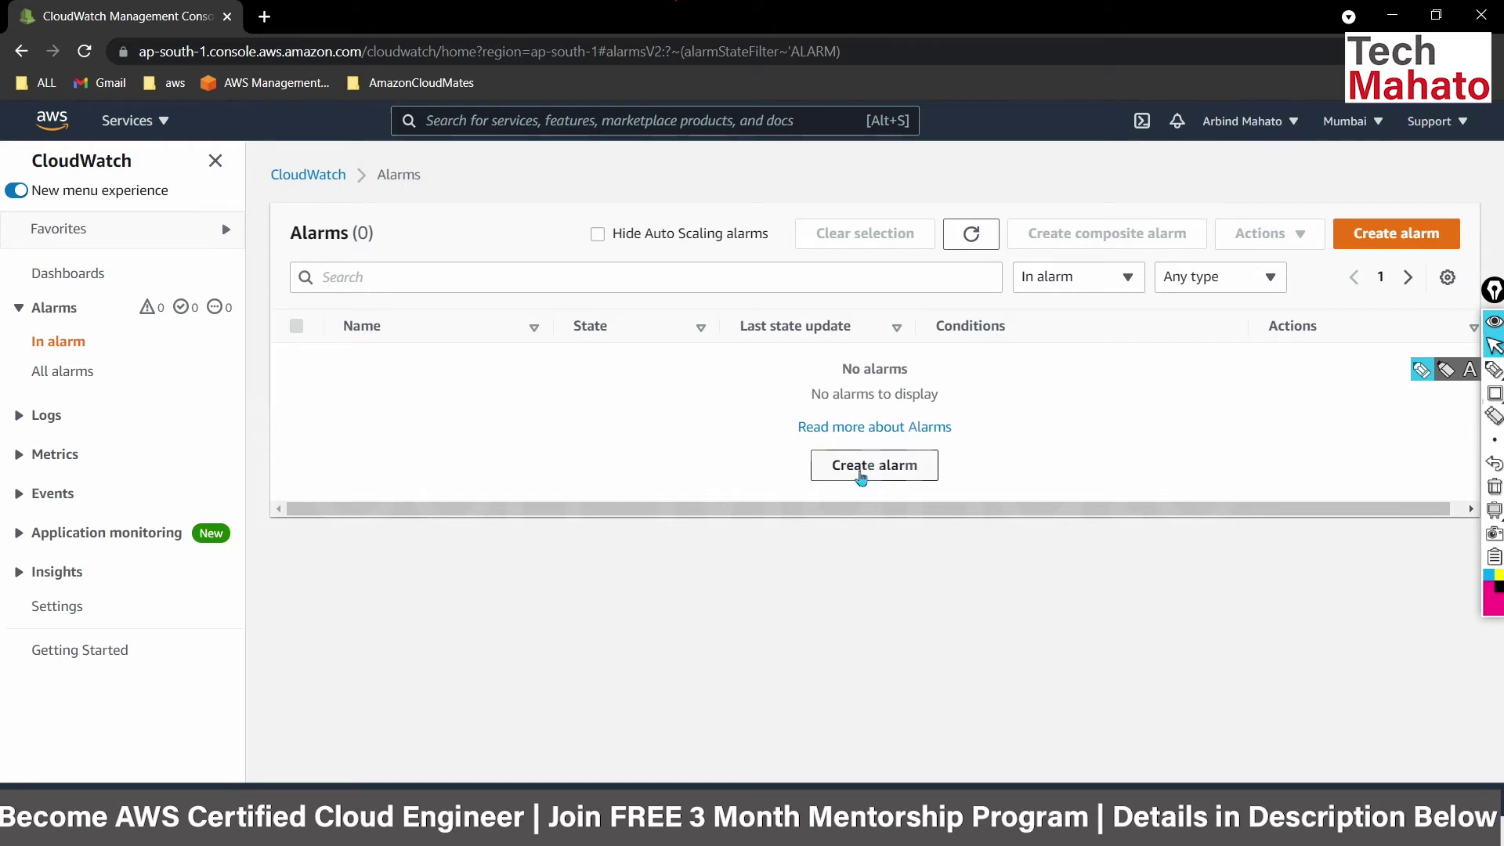
{"action": "left_click", "coordinate": [861, 475]}
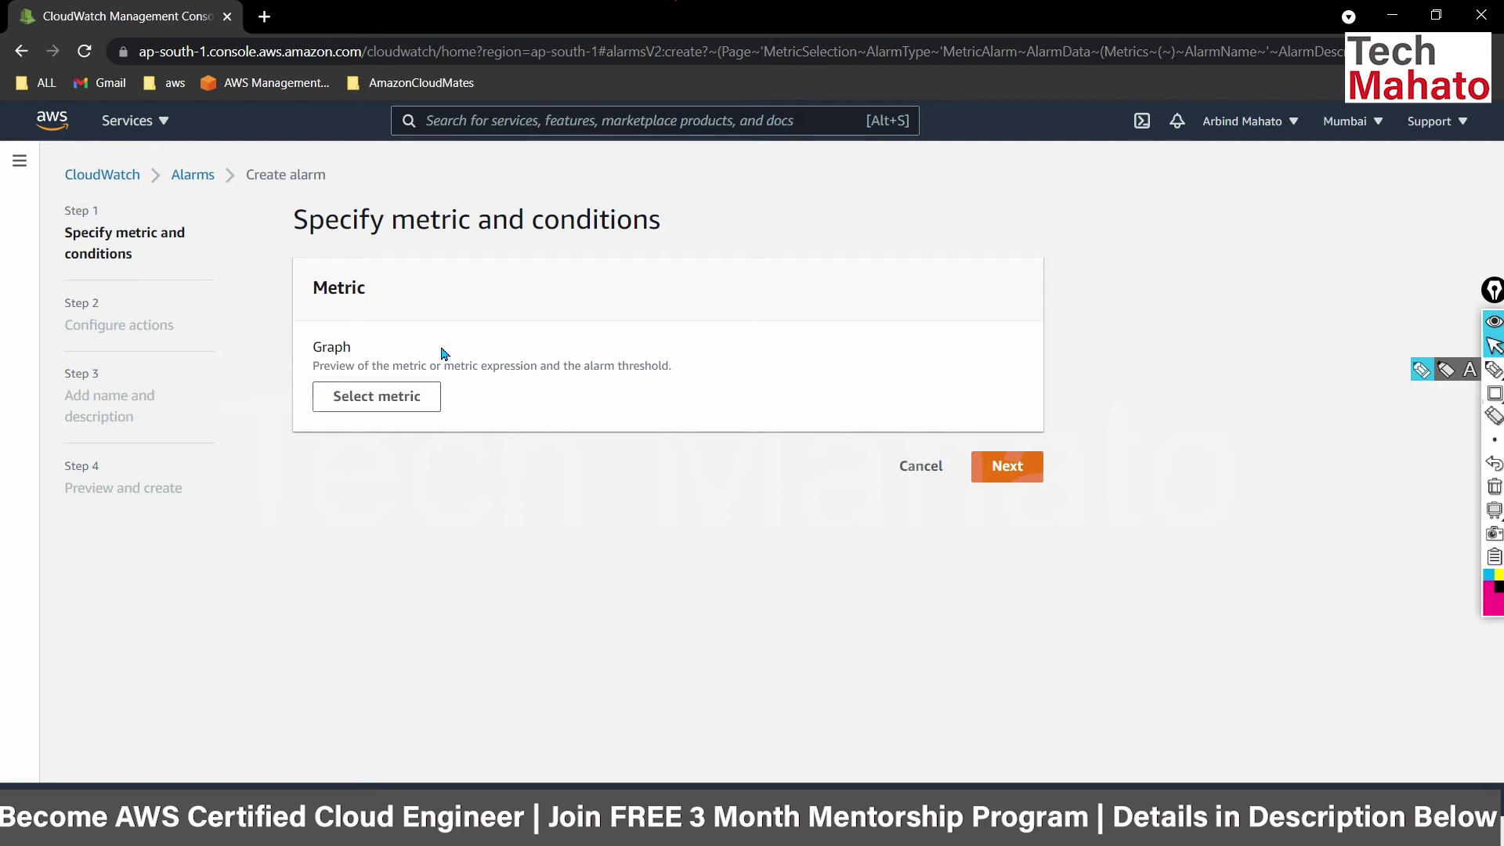
Search metrics for 'ec2' and select the Per-Instance CPUUtilization metric for the alarm.
{"action": "left_click", "coordinate": [353, 402]}
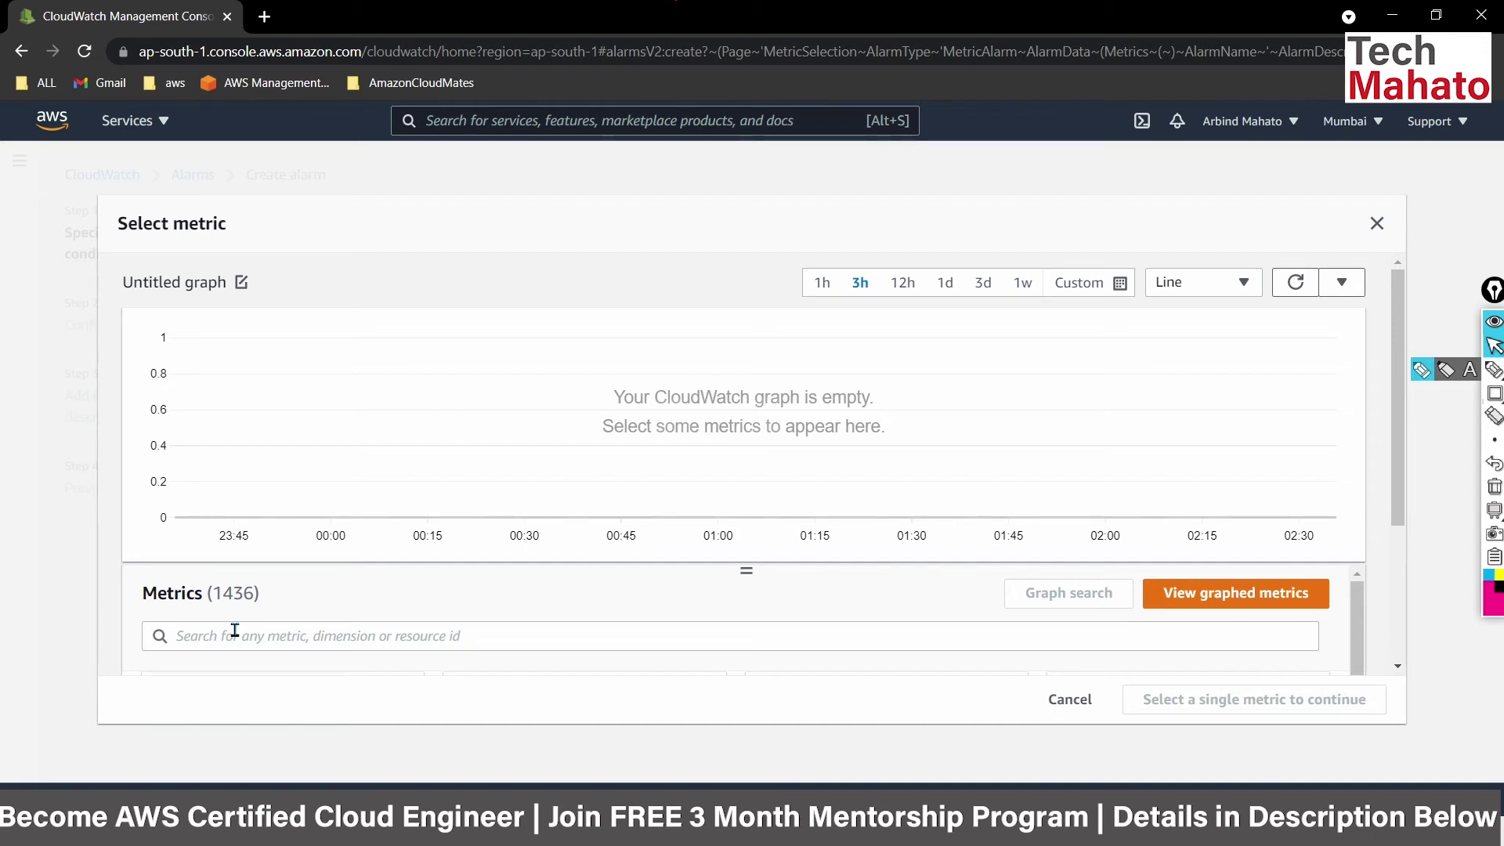
{"action": "left_click", "coordinate": [235, 630]}
{"action": "type", "text": "ec2"}
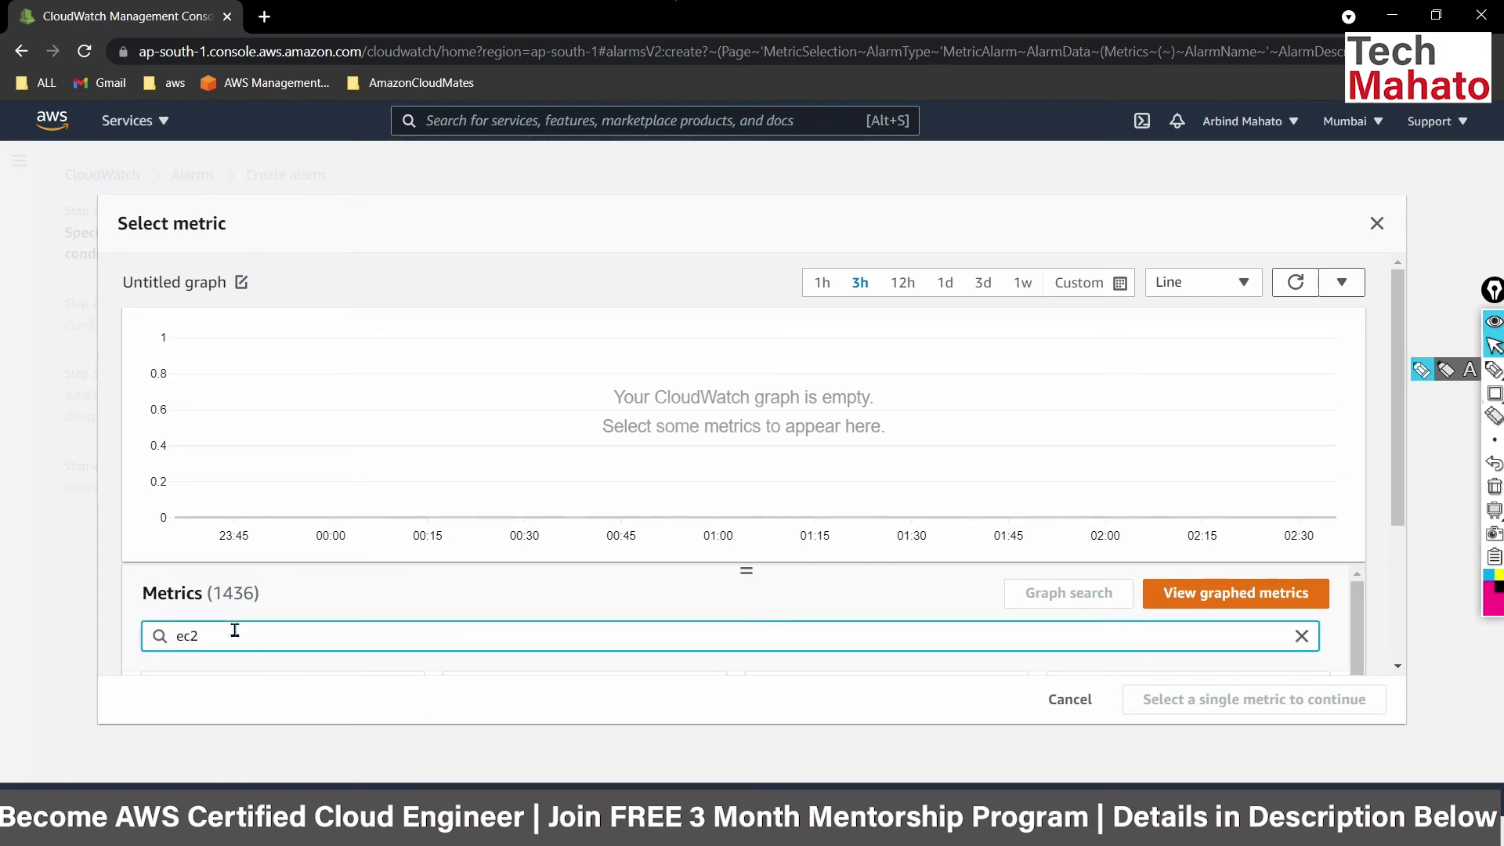
{"action": "key", "text": "Return"}
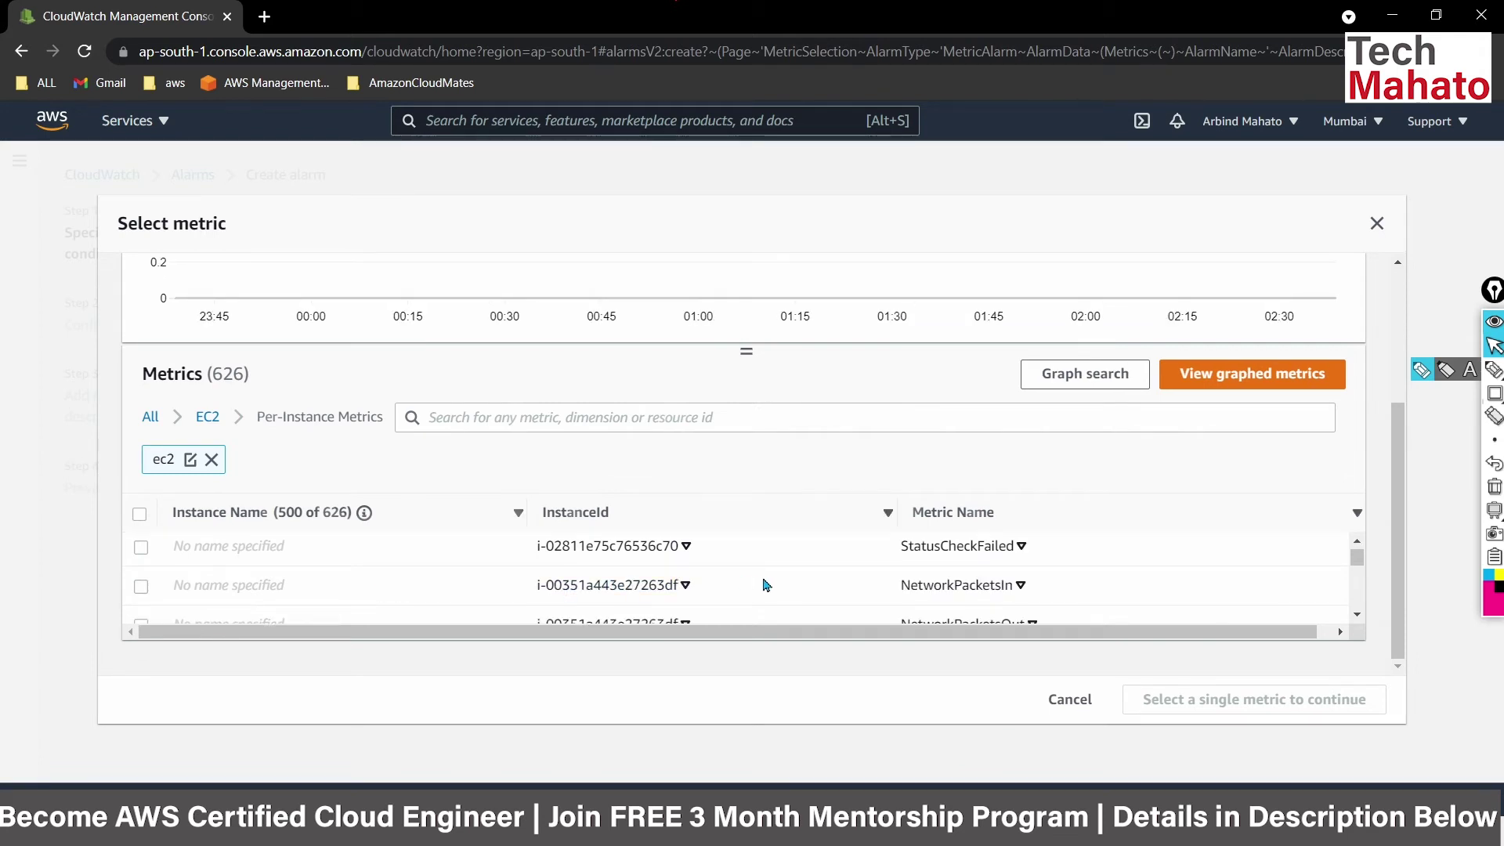
{"action": "scroll", "coordinate": [852, 579], "scroll_direction": "down", "scroll_amount": 1}
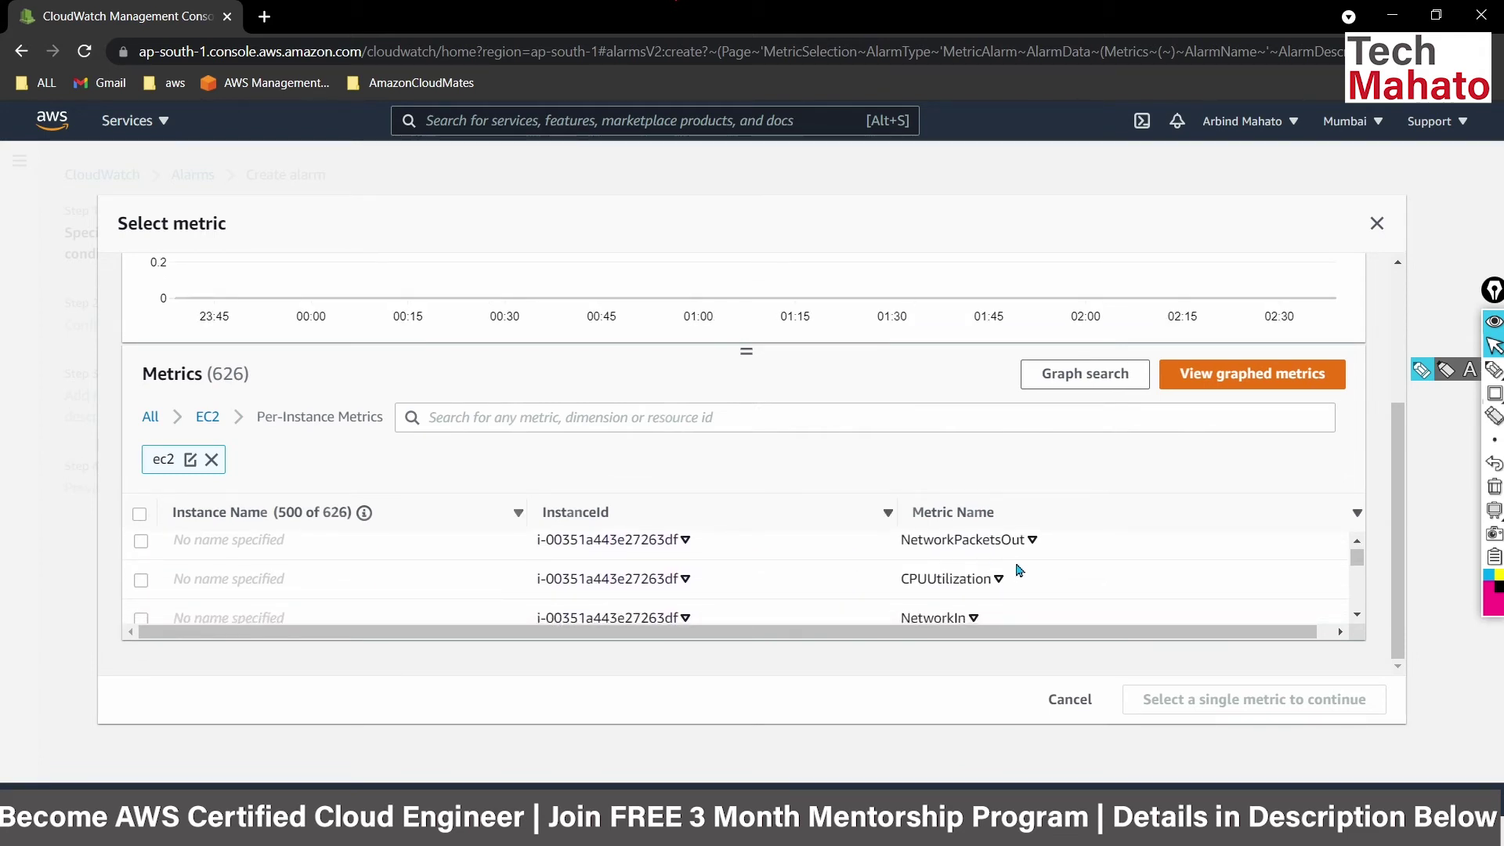
{"action": "left_click", "coordinate": [986, 589]}
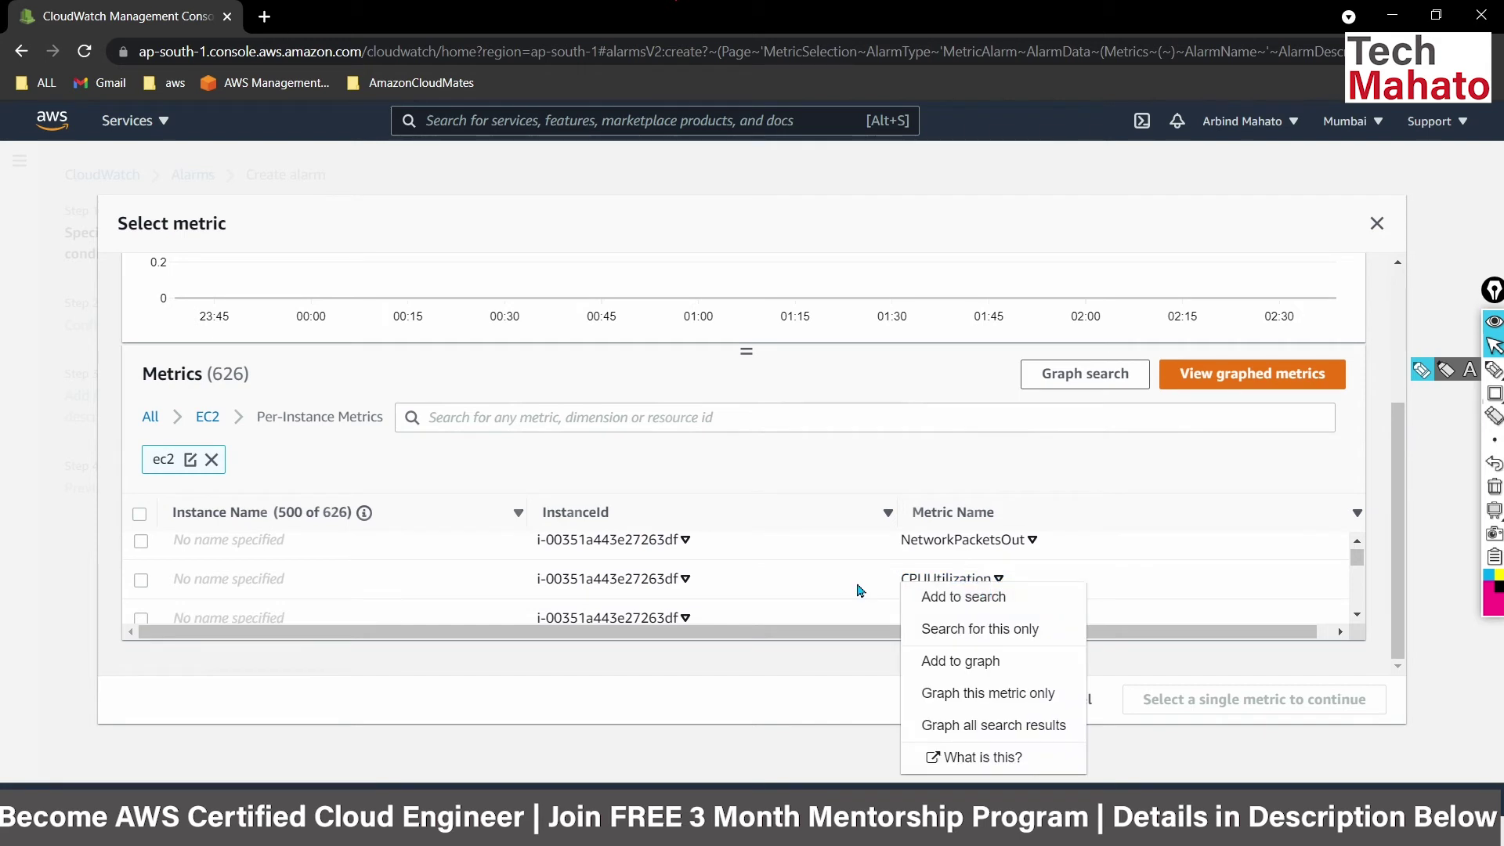
{"action": "left_click", "coordinate": [141, 581]}
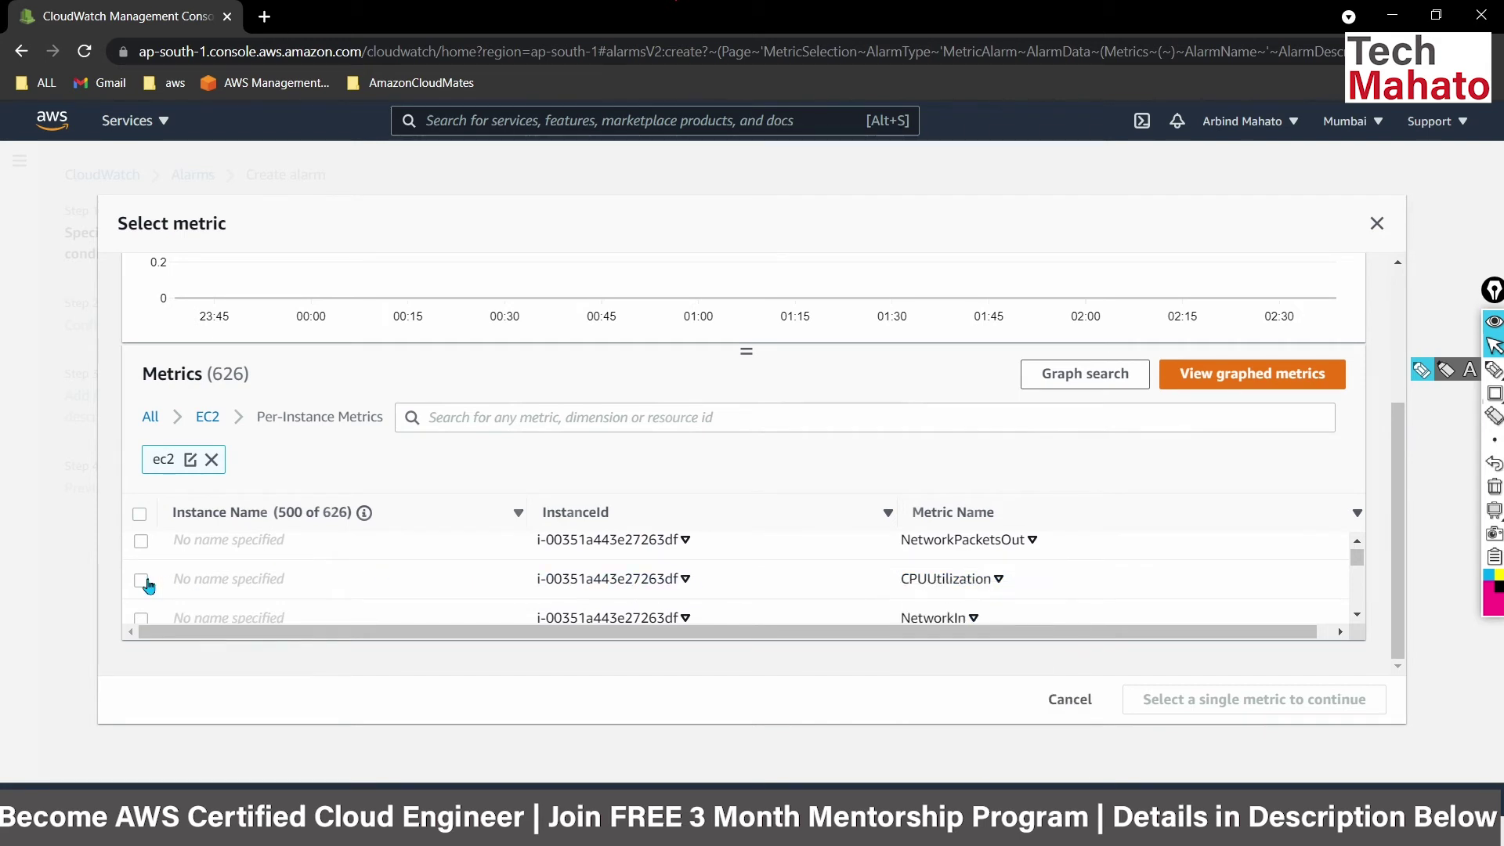
{"action": "left_click", "coordinate": [141, 580]}
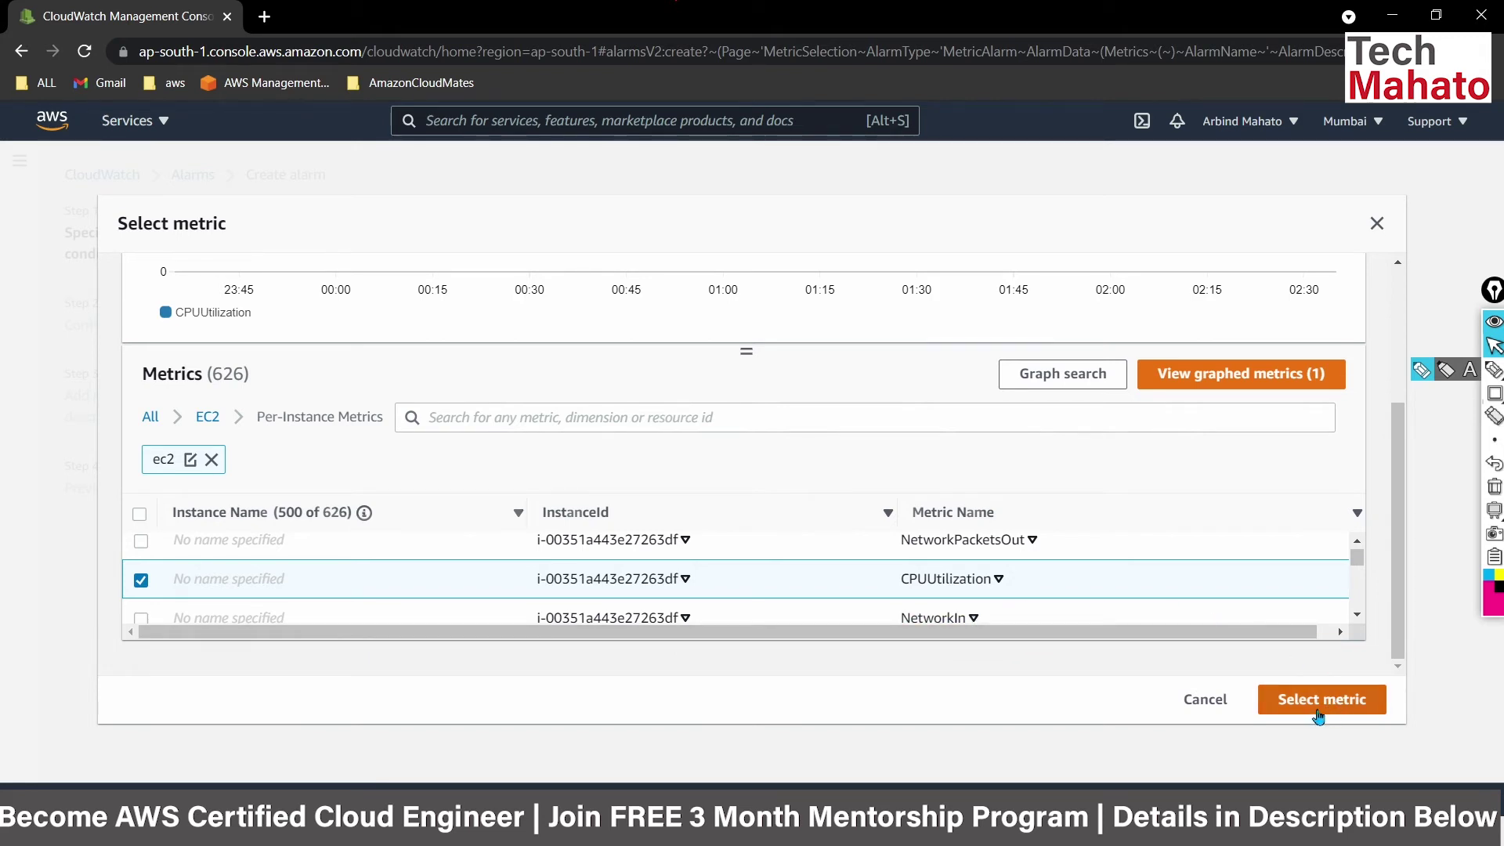
{"action": "left_click", "coordinate": [1318, 718]}
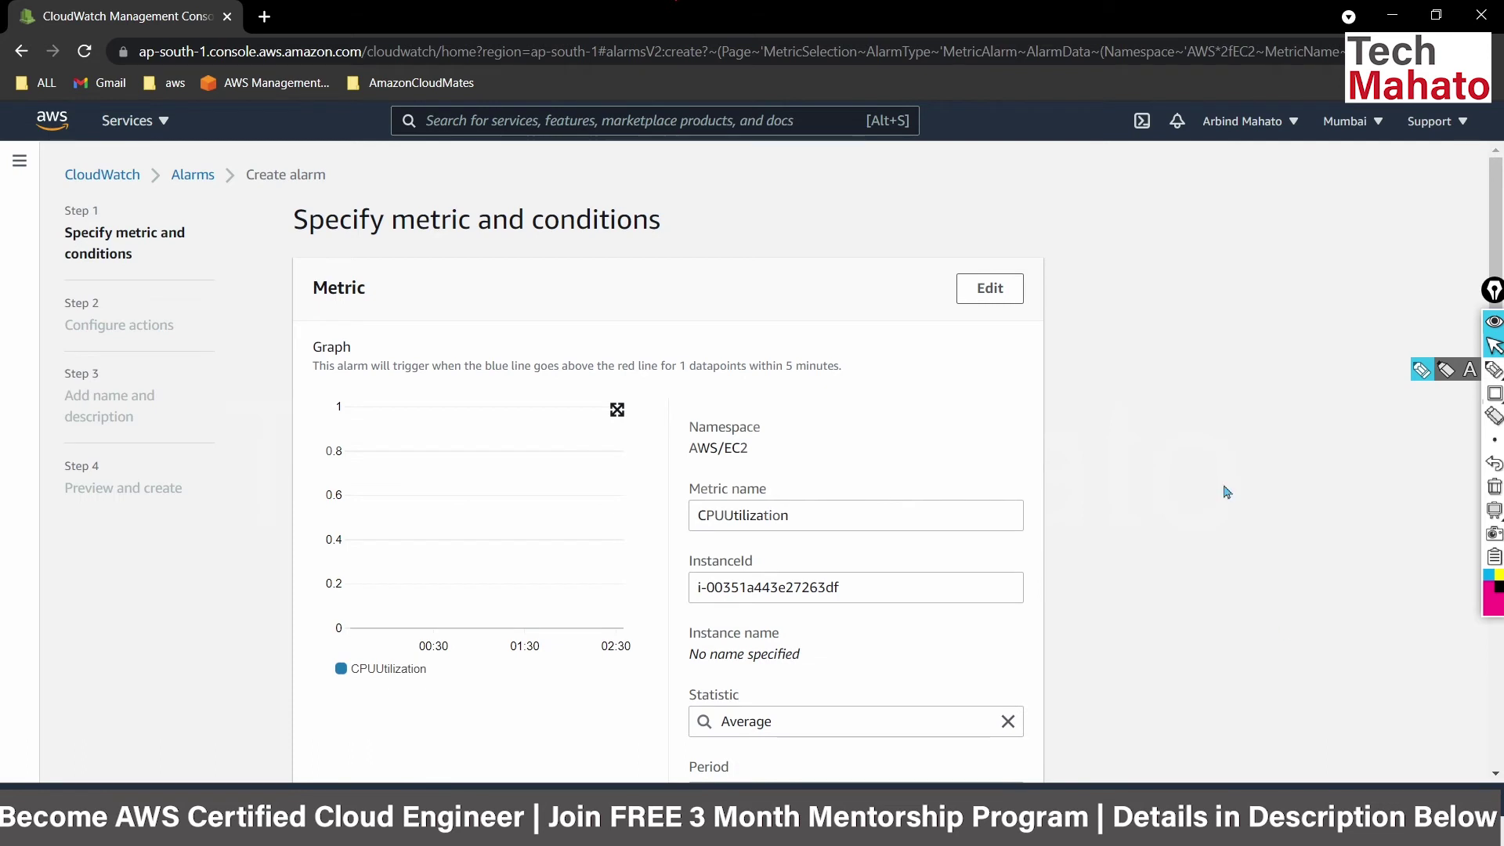
{"action": "scroll", "coordinate": [1226, 492], "scroll_direction": "down", "scroll_amount": 1}
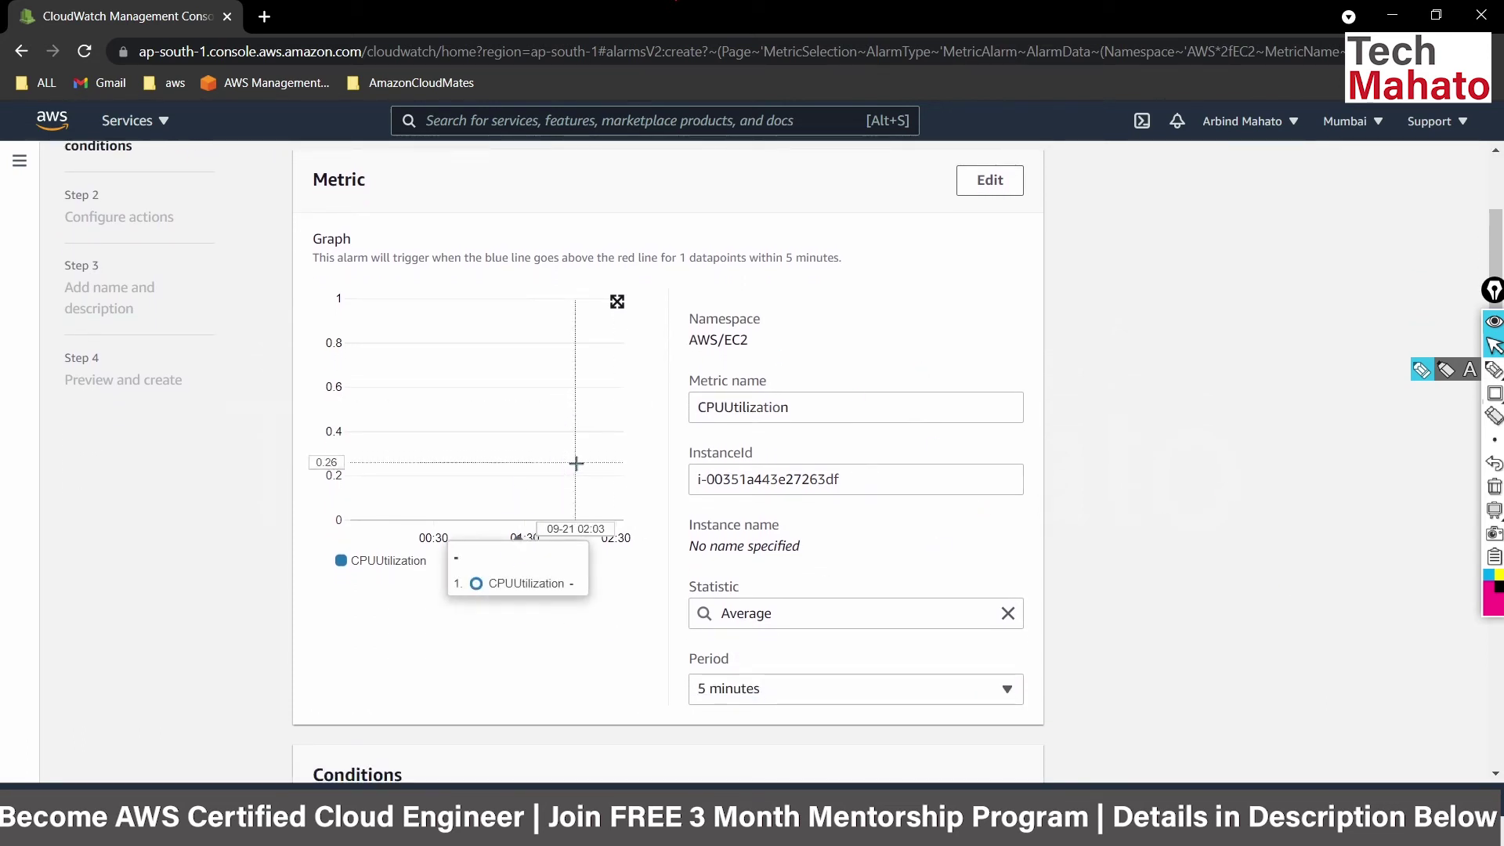
{"action": "scroll", "coordinate": [1128, 447], "scroll_direction": "down", "scroll_amount": 4}
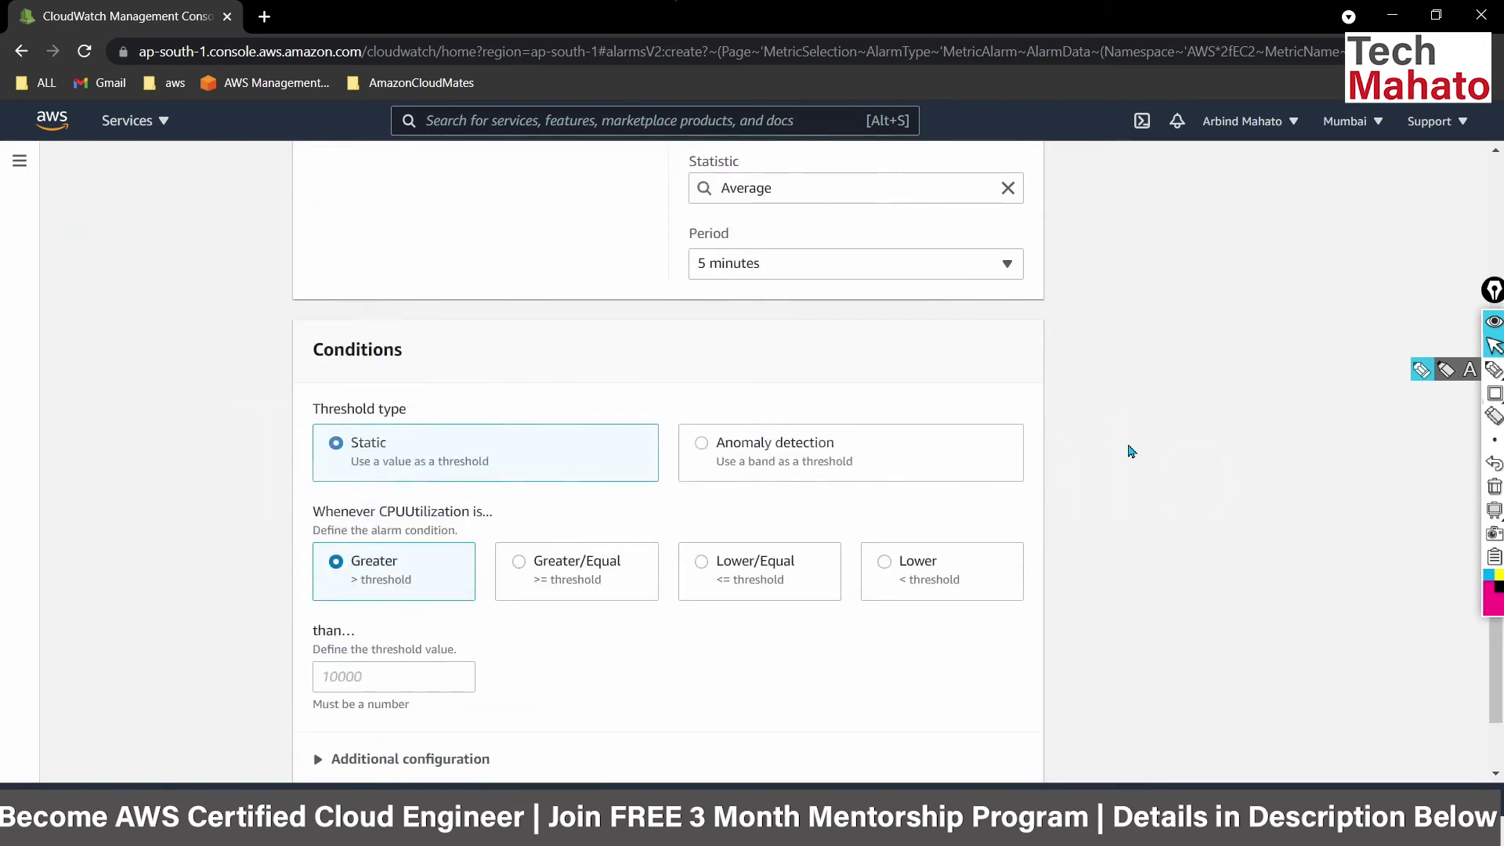
{"action": "scroll", "coordinate": [1130, 451], "scroll_direction": "up", "scroll_amount": 5}
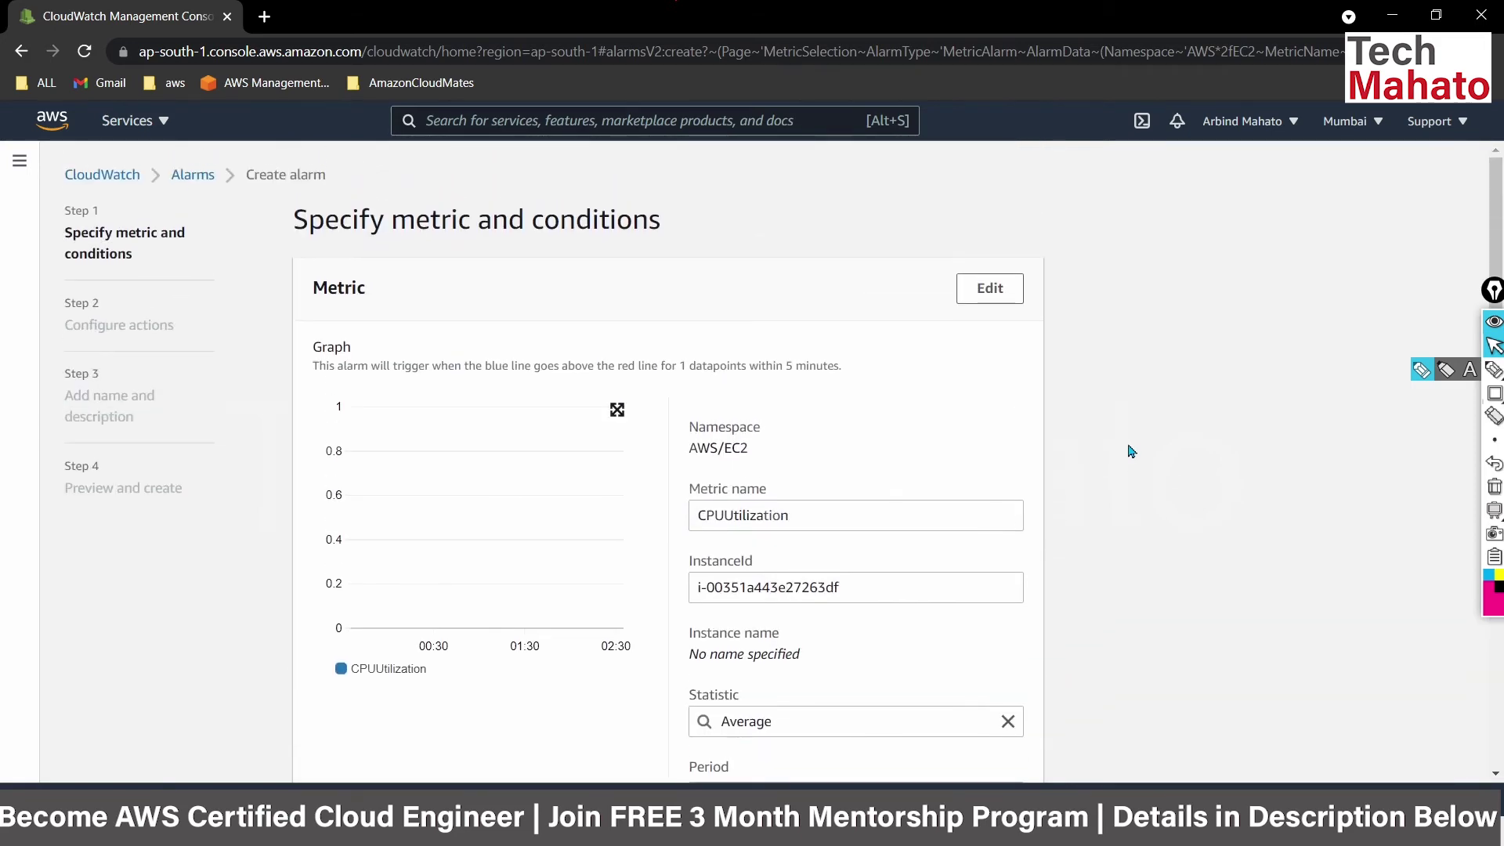
{"action": "scroll", "coordinate": [1130, 451], "scroll_direction": "down", "scroll_amount": 2}
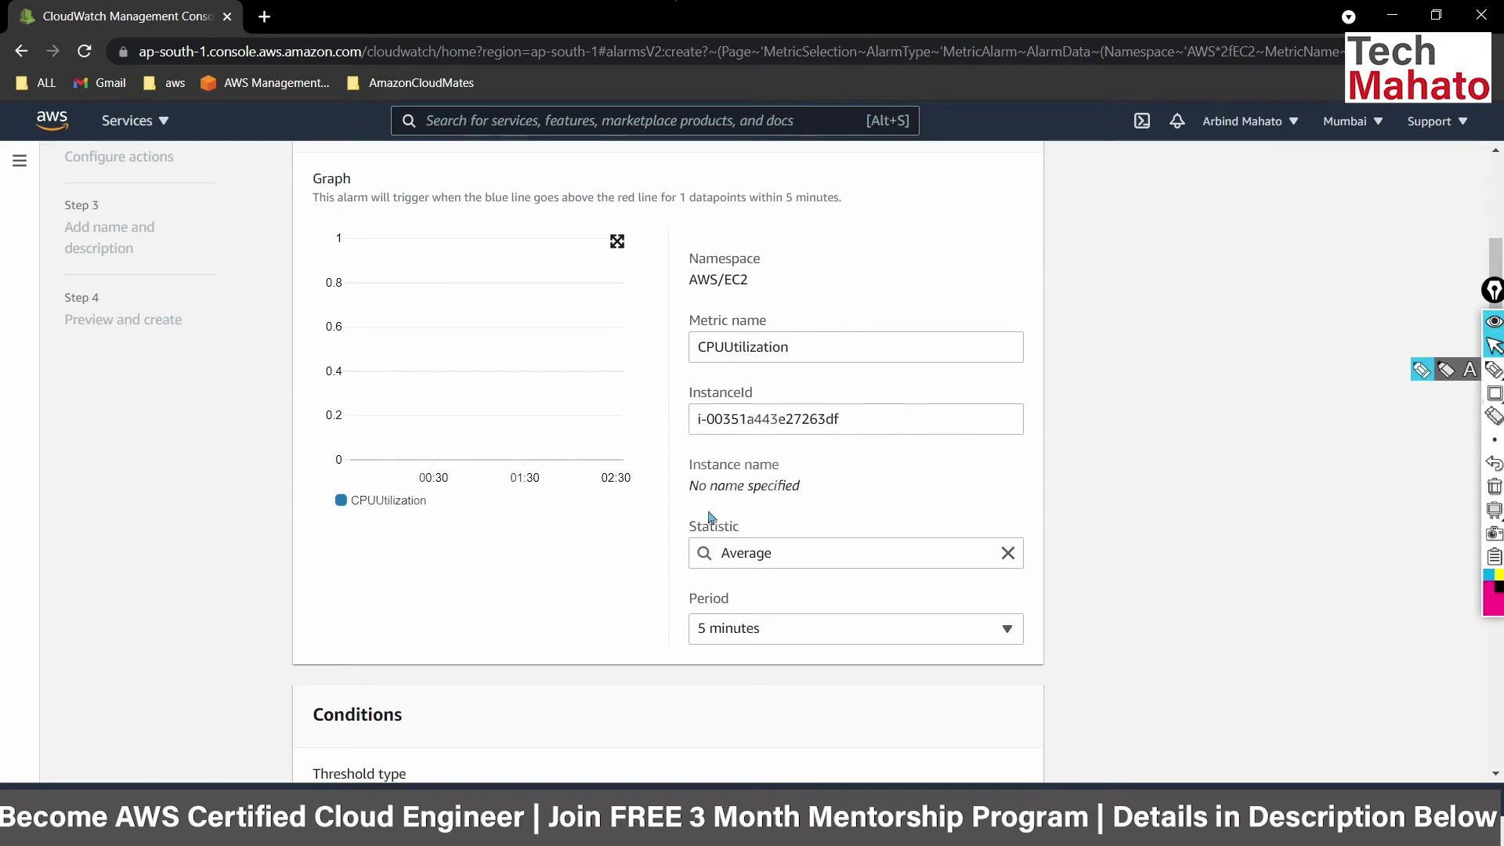
{"action": "scroll", "coordinate": [543, 615], "scroll_direction": "down", "scroll_amount": 2}
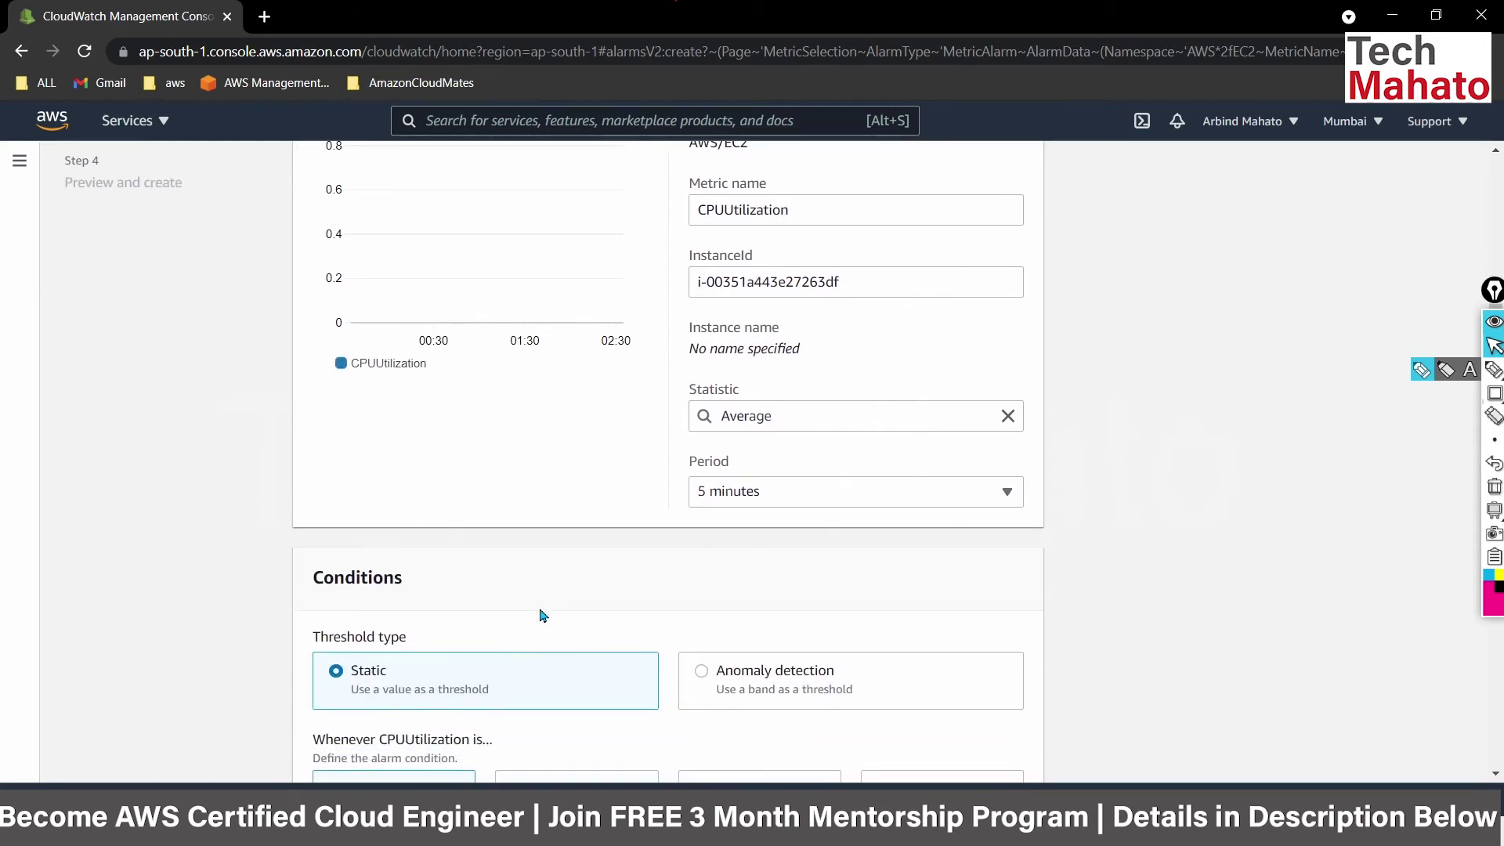
{"action": "scroll", "coordinate": [544, 616], "scroll_direction": "down", "scroll_amount": 2}
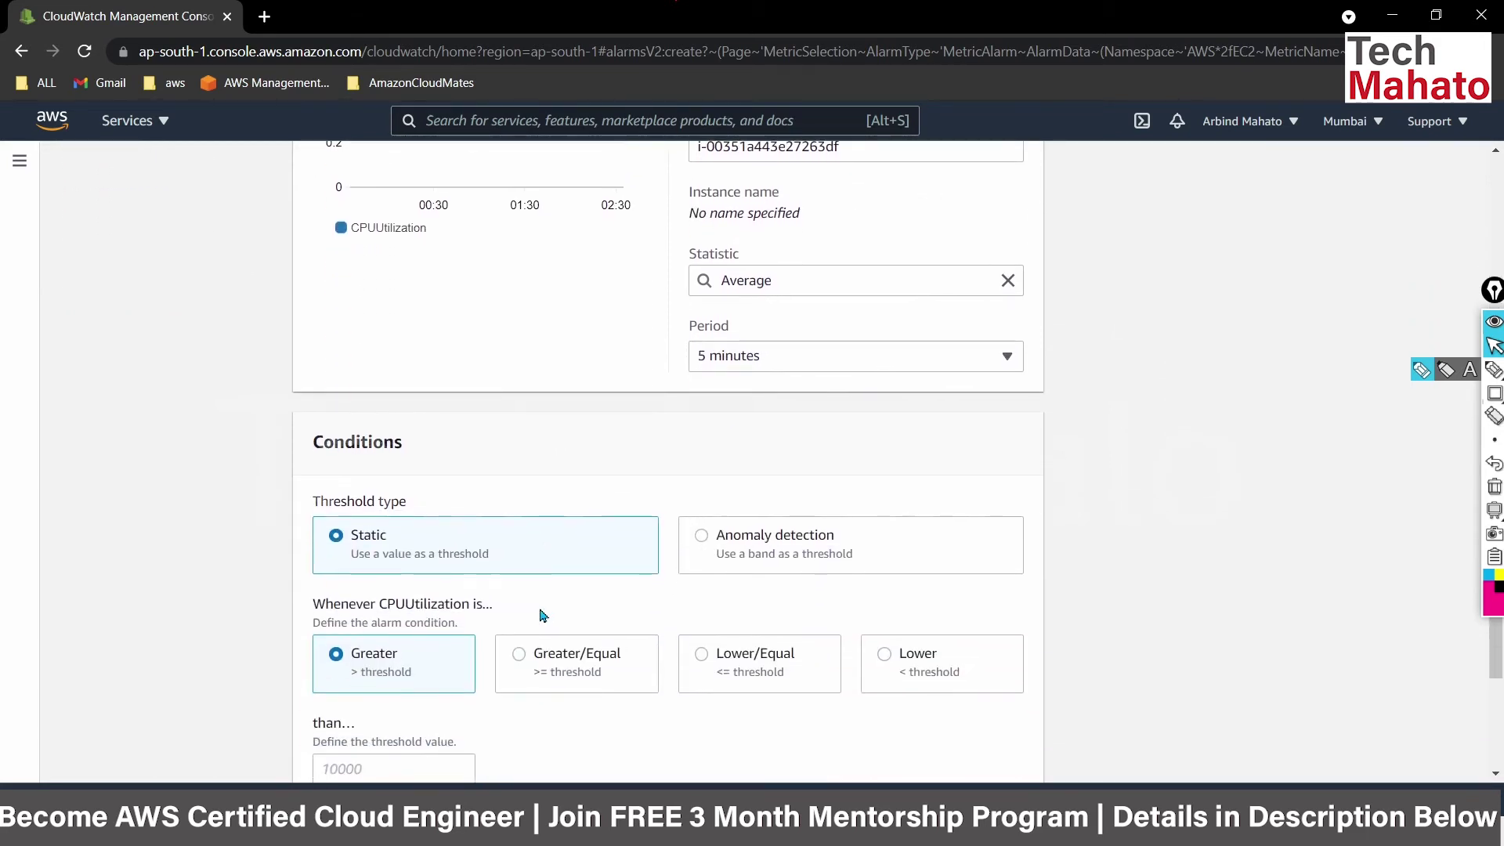
Set the alarm Period to 1 minute after 30 seconds is rejected.
{"action": "left_click", "coordinate": [848, 368]}
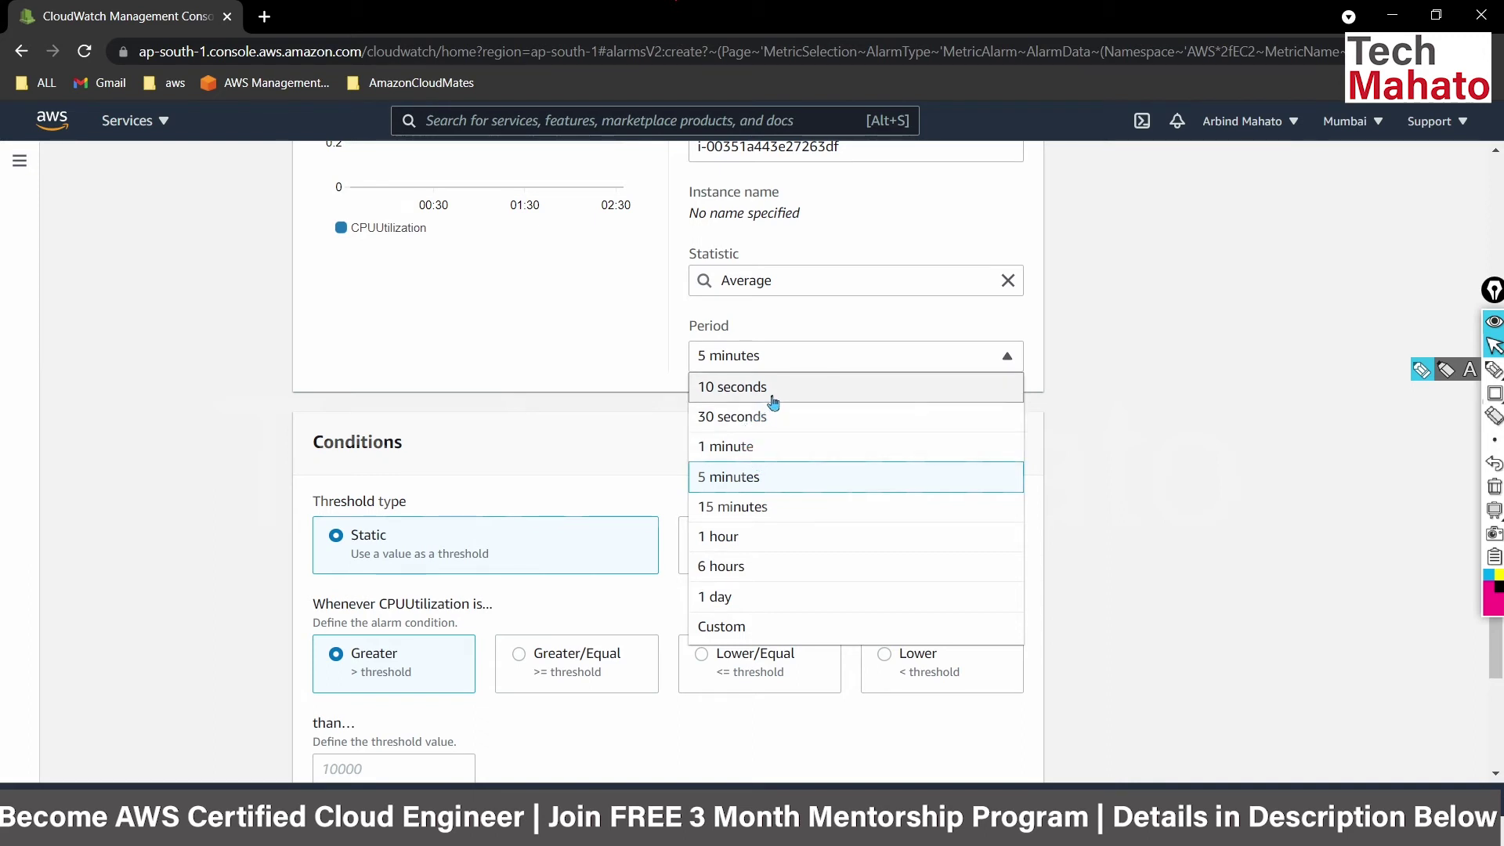
{"action": "left_click", "coordinate": [1159, 445]}
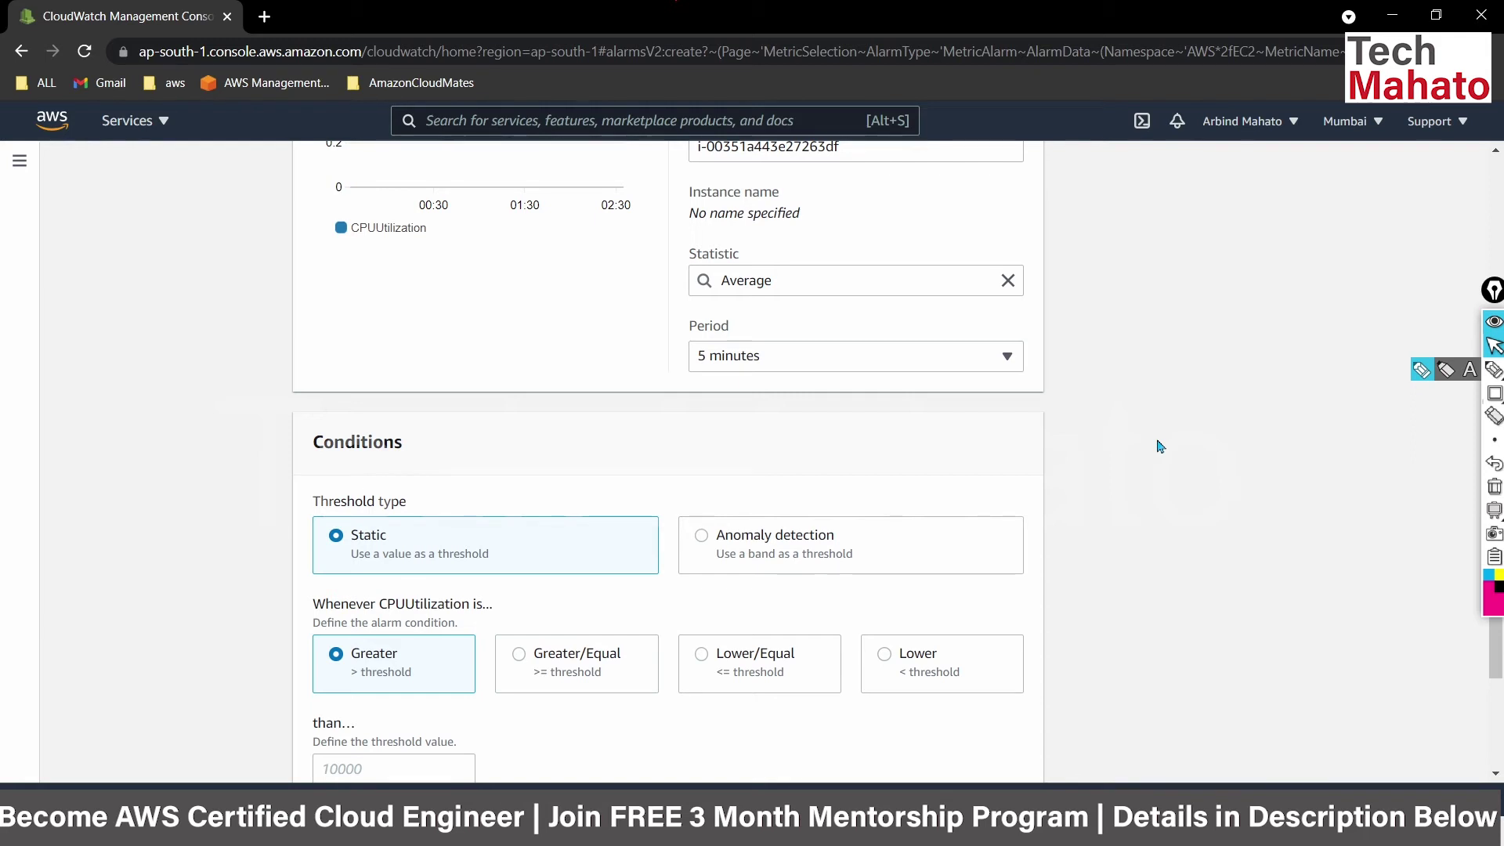
{"action": "left_click", "coordinate": [1008, 371]}
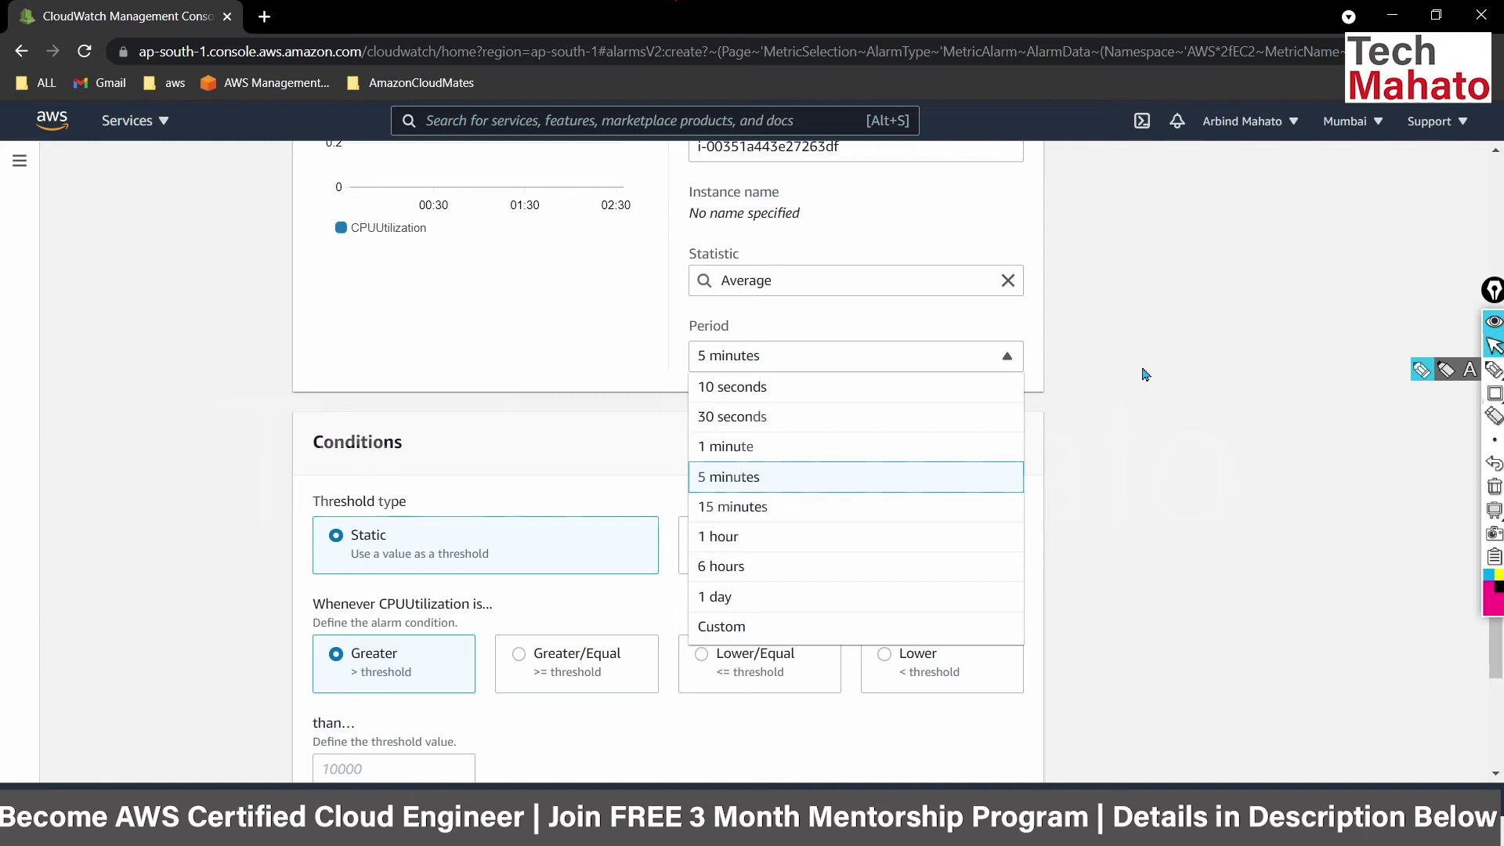
{"action": "left_click", "coordinate": [830, 446]}
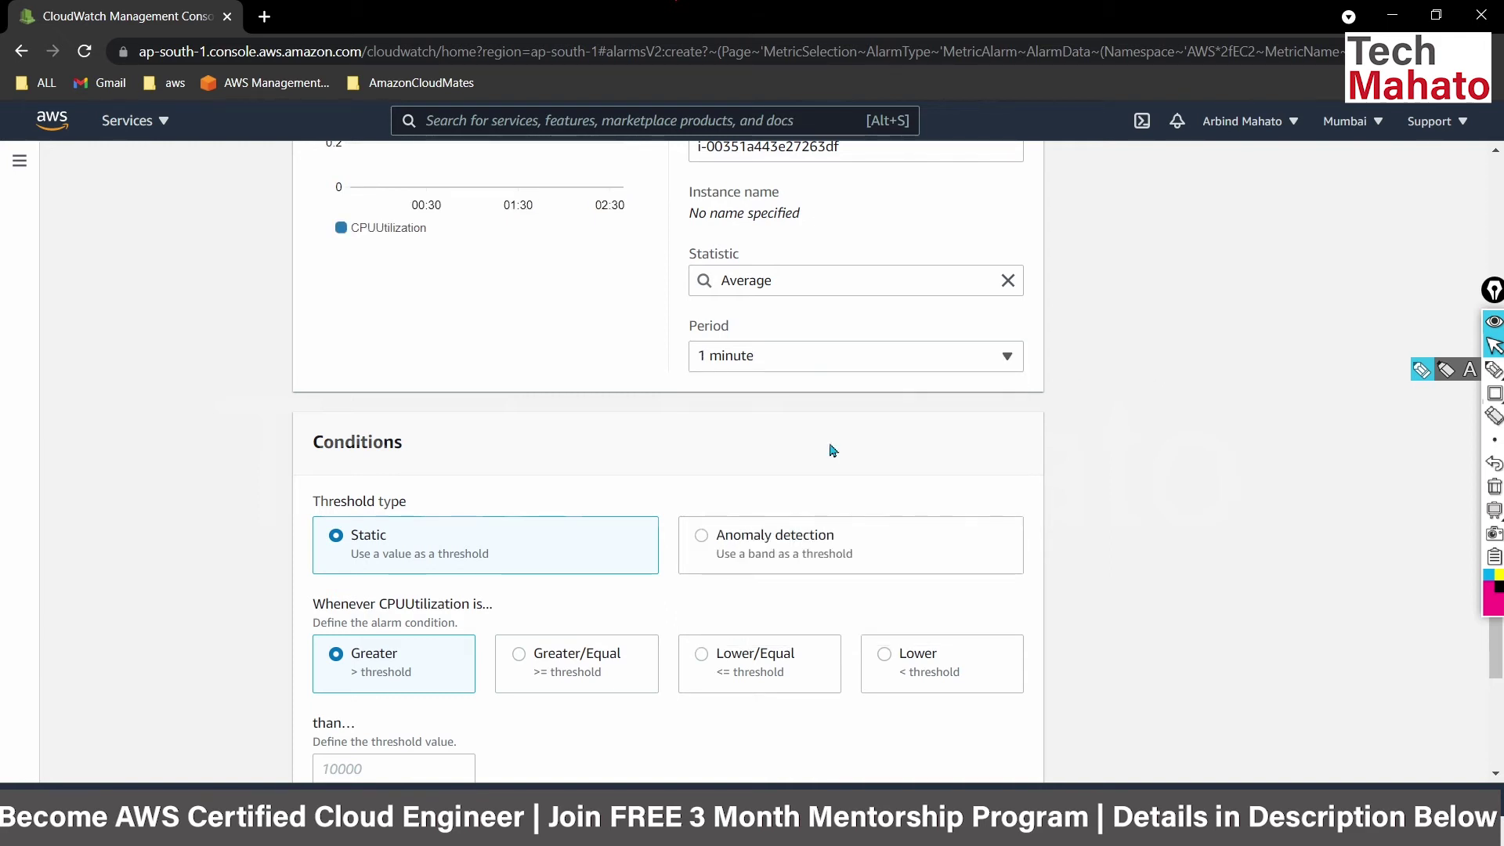
{"action": "left_click", "coordinate": [836, 371]}
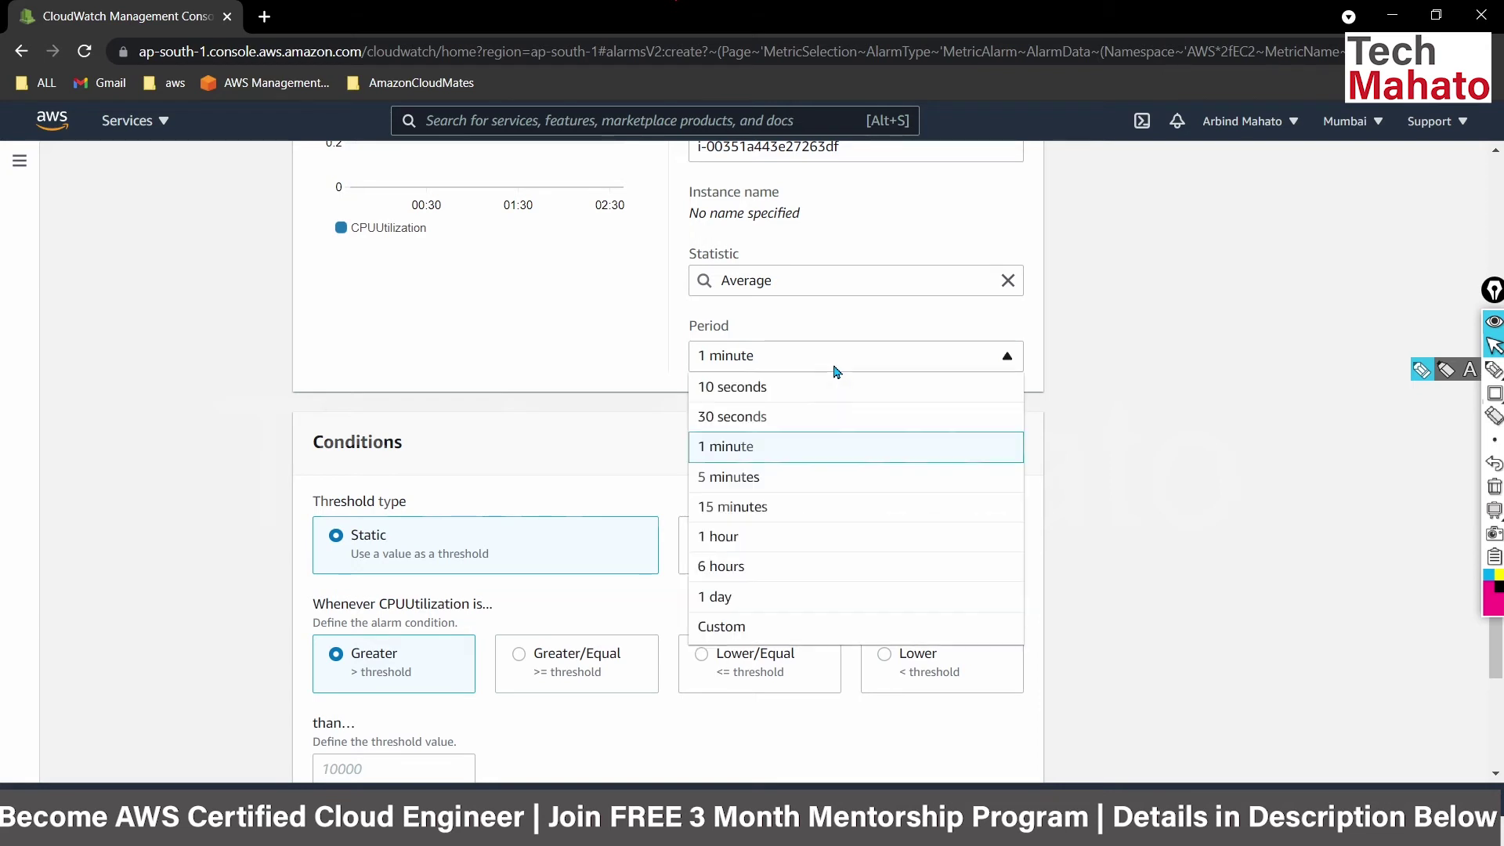
{"action": "left_click", "coordinate": [782, 418]}
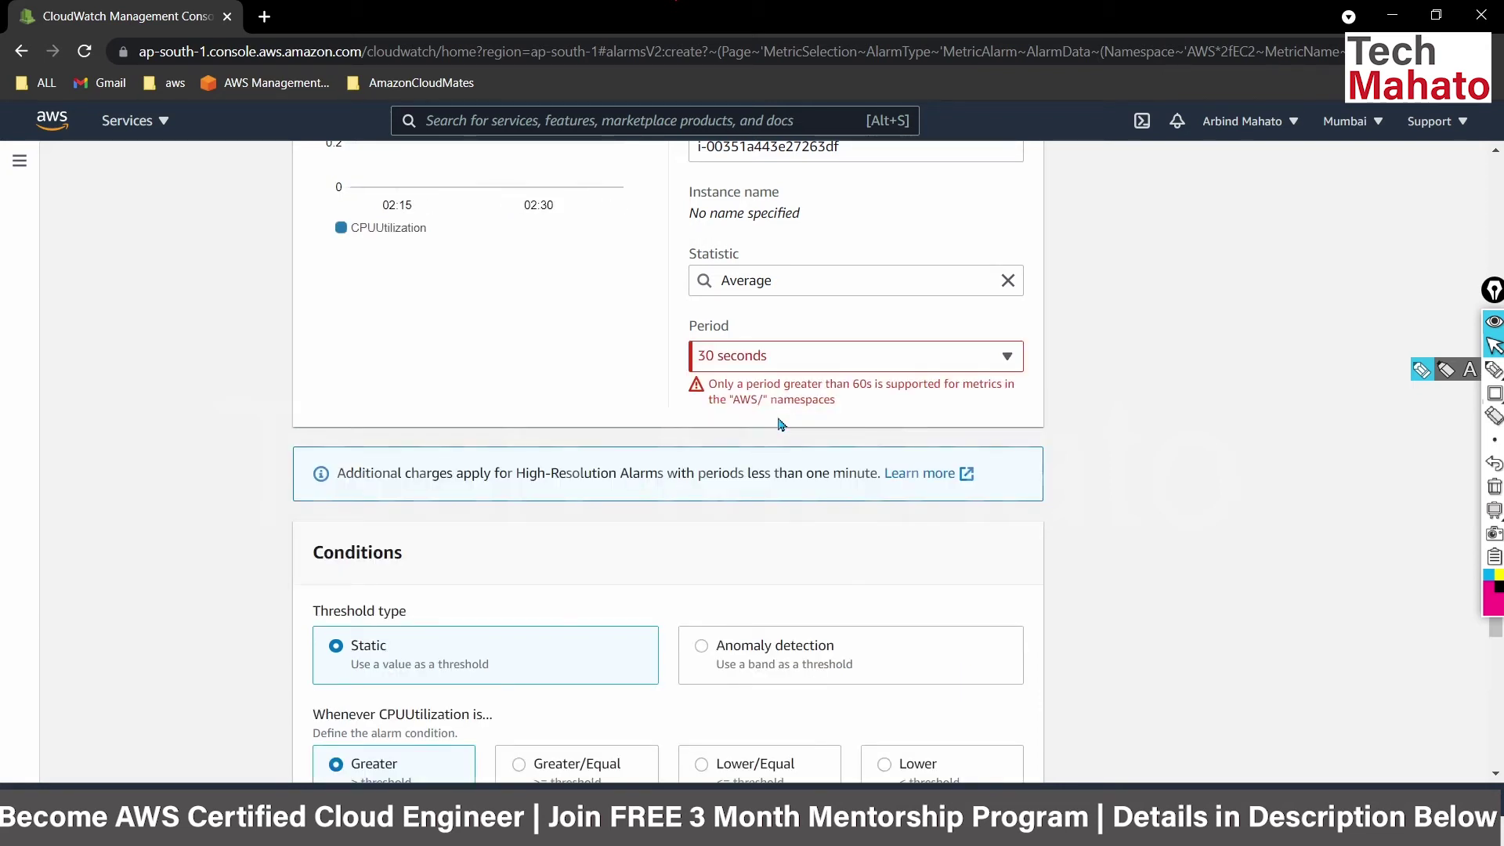
{"action": "left_click", "coordinate": [828, 358]}
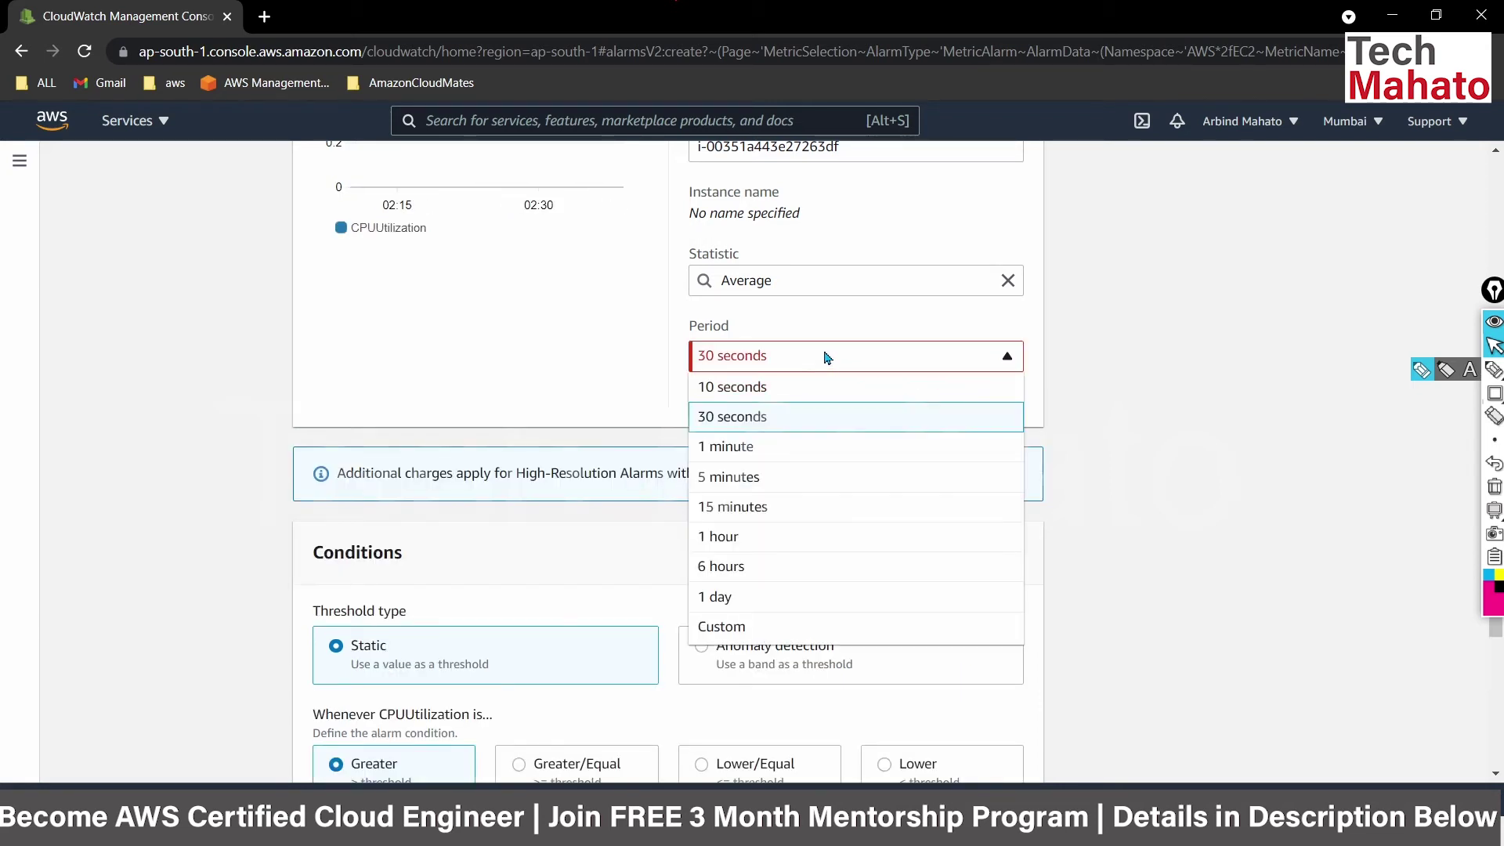
{"action": "left_click", "coordinate": [744, 447]}
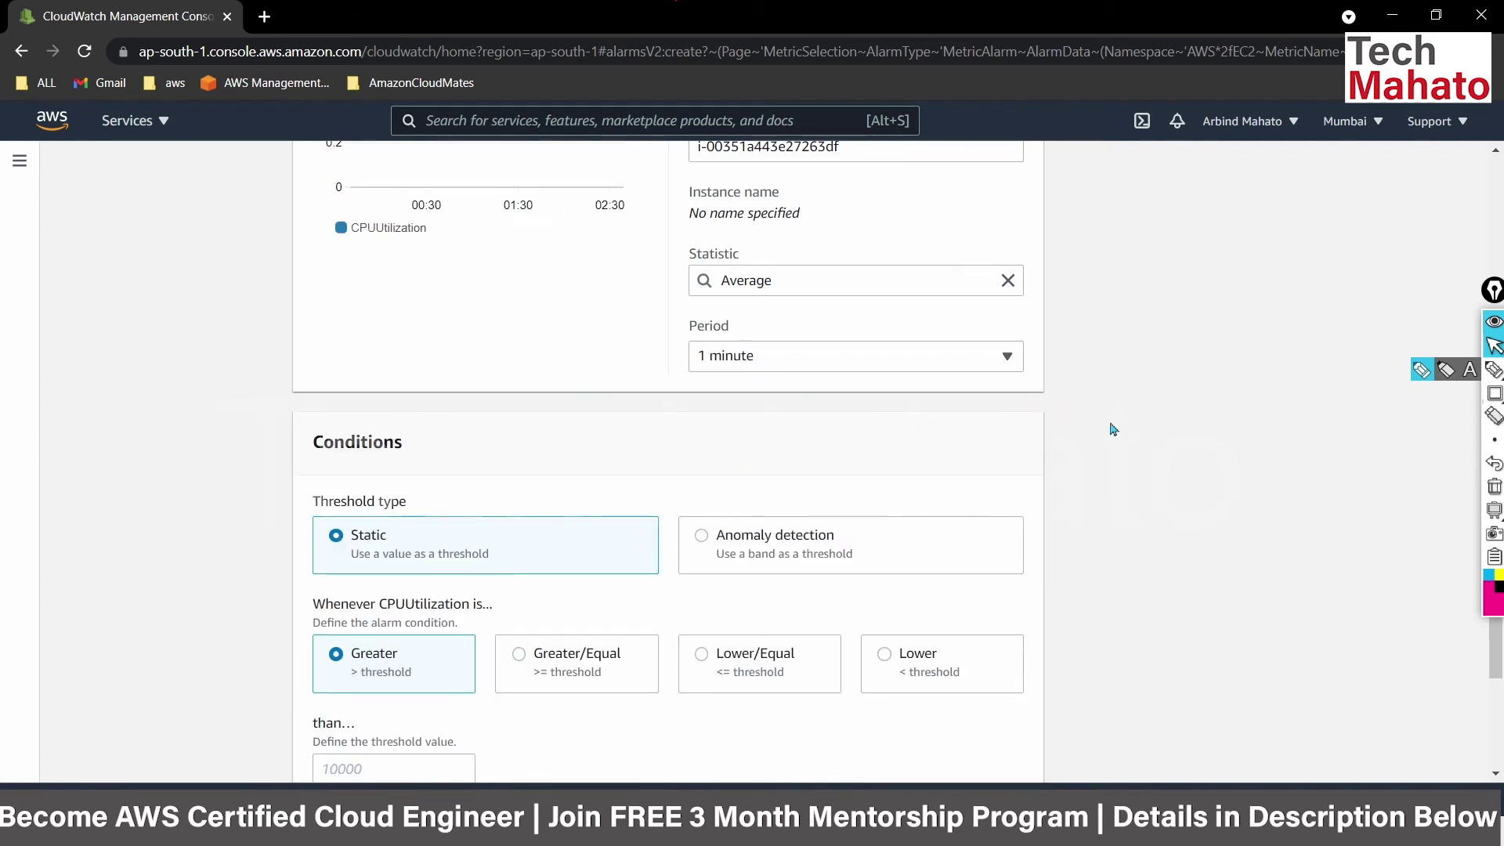
{"action": "scroll", "coordinate": [1113, 429], "scroll_direction": "down", "scroll_amount": 3}
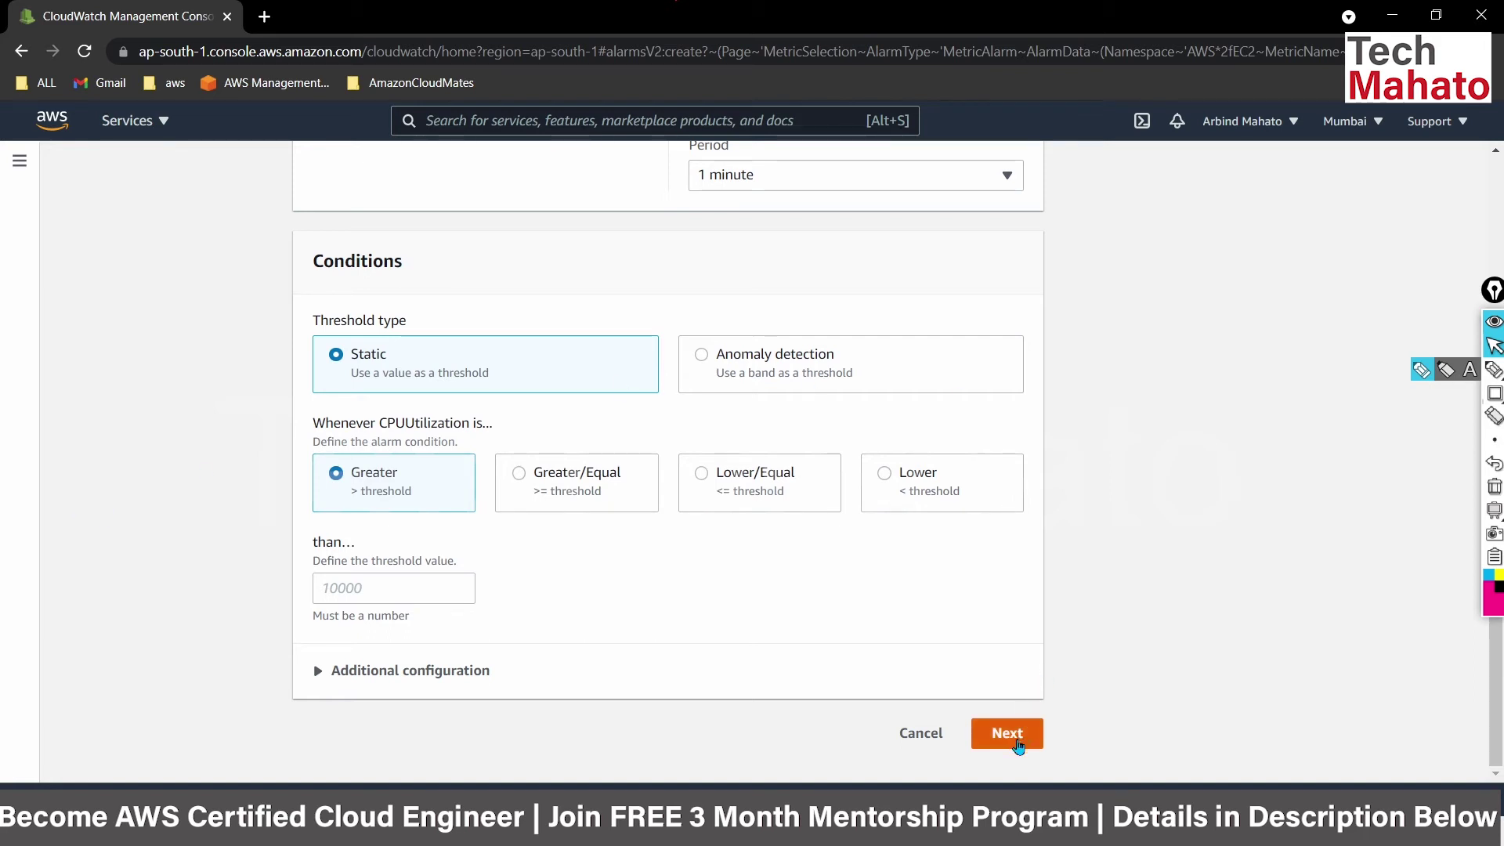
Enter 80 as the Greater-than threshold and advance to Configure actions.
{"action": "left_click", "coordinate": [1013, 737]}
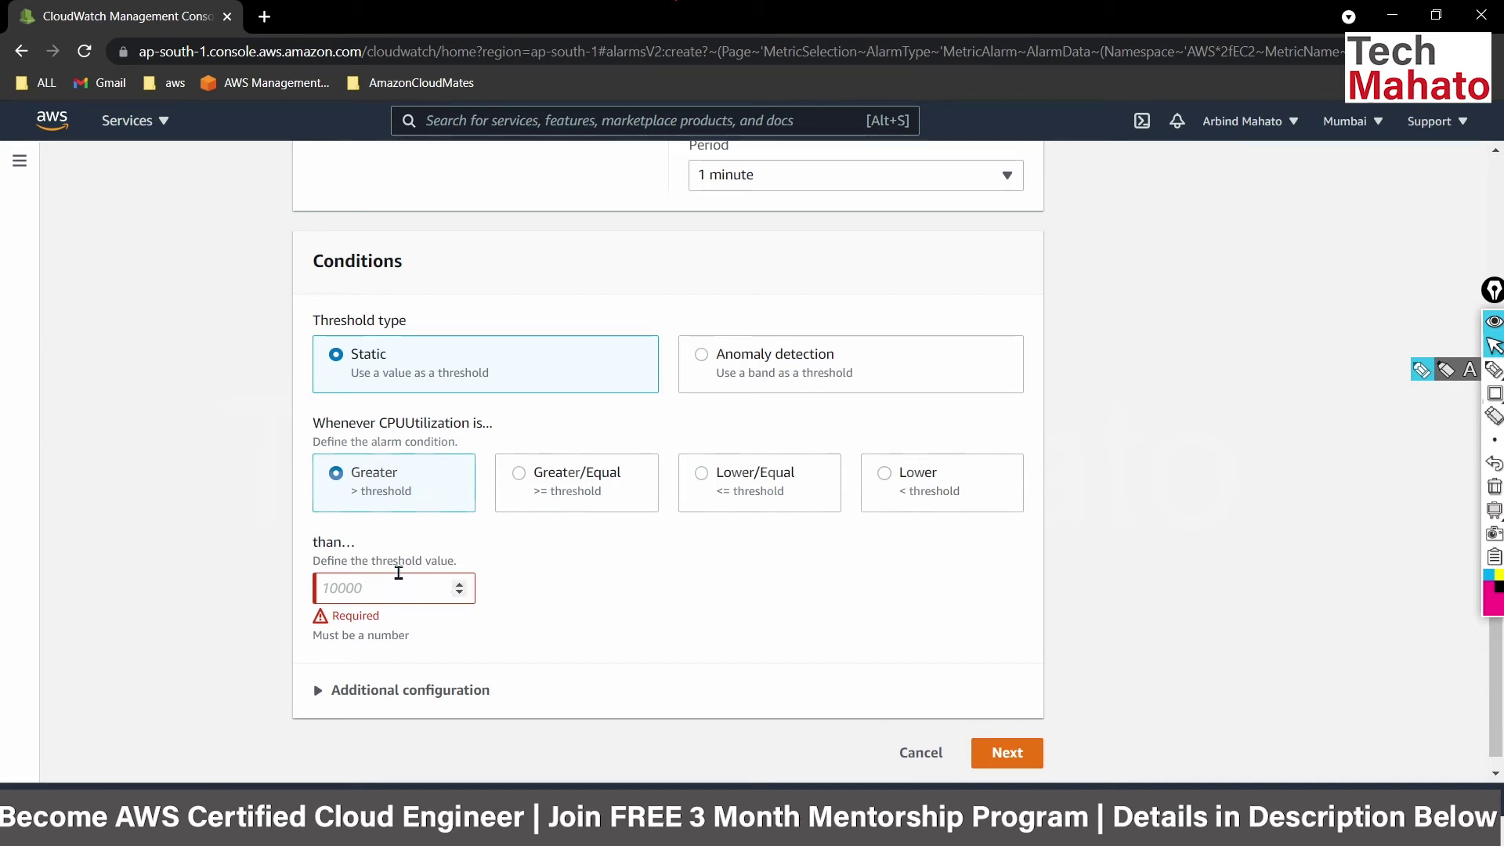
{"action": "left_click", "coordinate": [373, 587]}
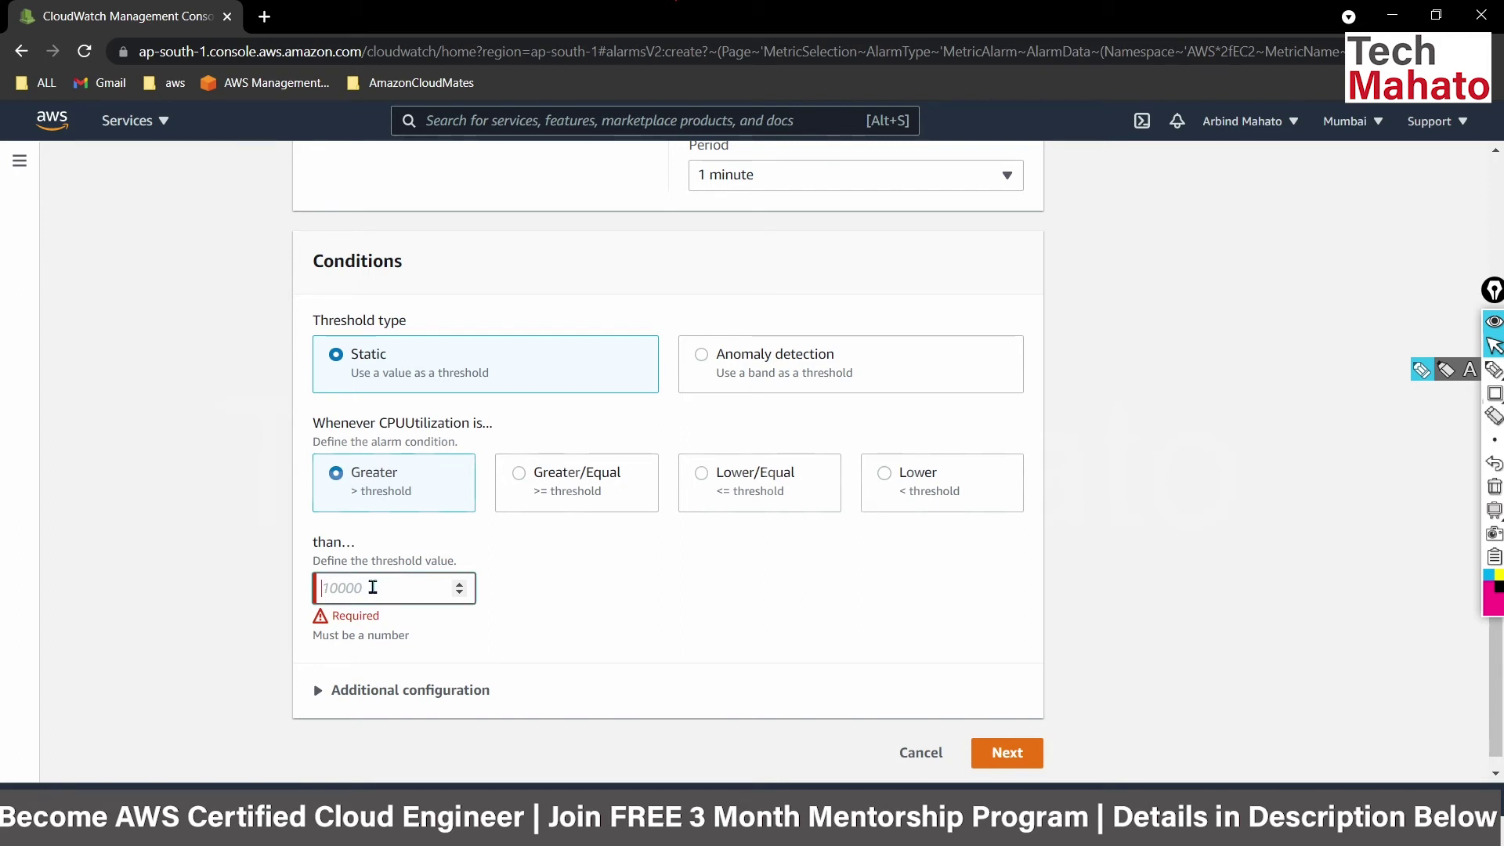
{"action": "type", "text": "80"}
{"action": "left_click", "coordinate": [1009, 735]}
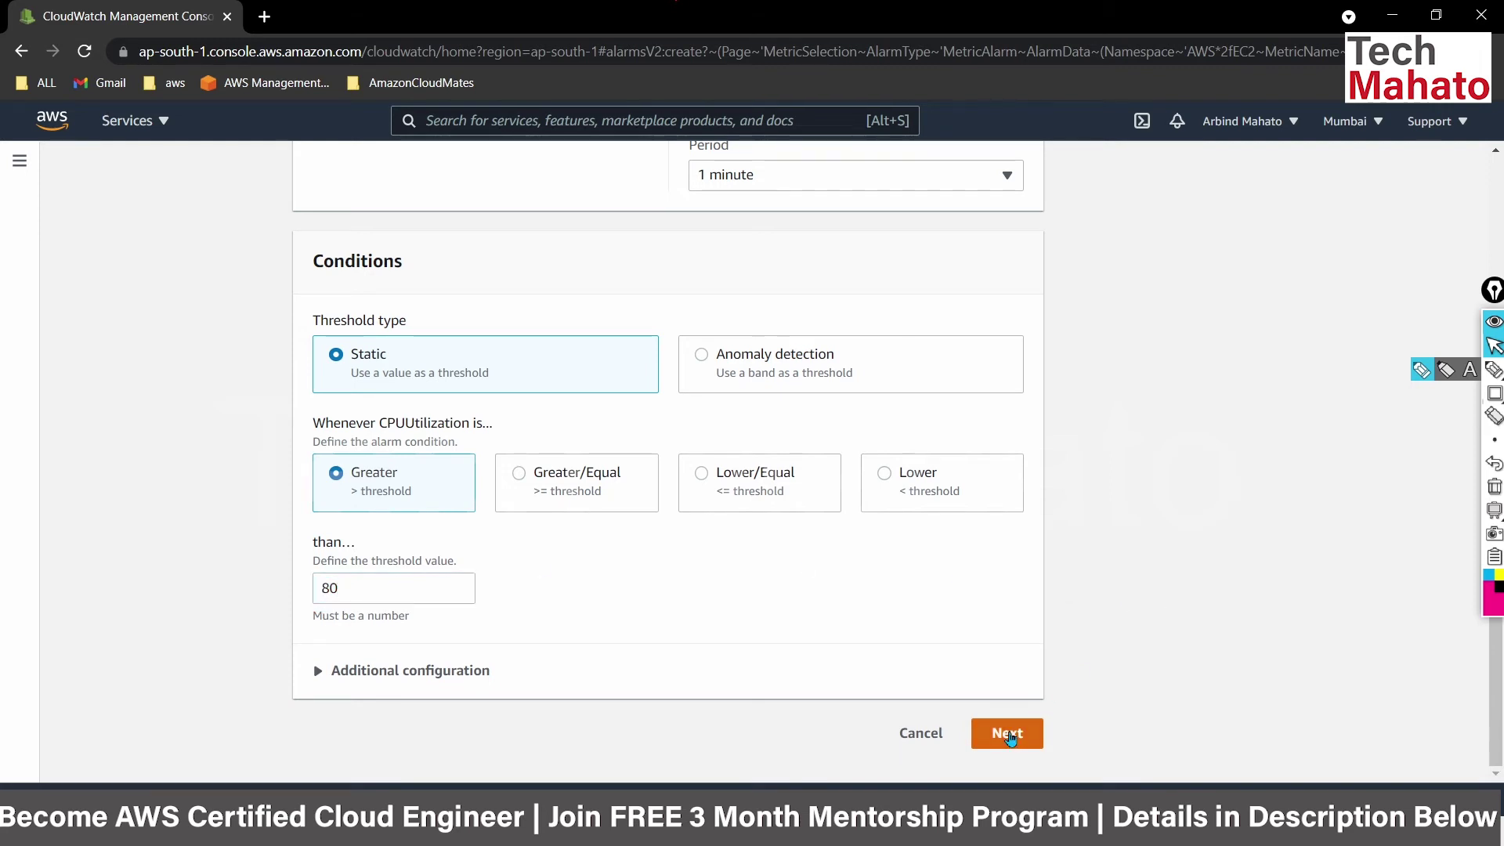
{"action": "scroll", "coordinate": [1165, 611], "scroll_direction": "up", "scroll_amount": 5}
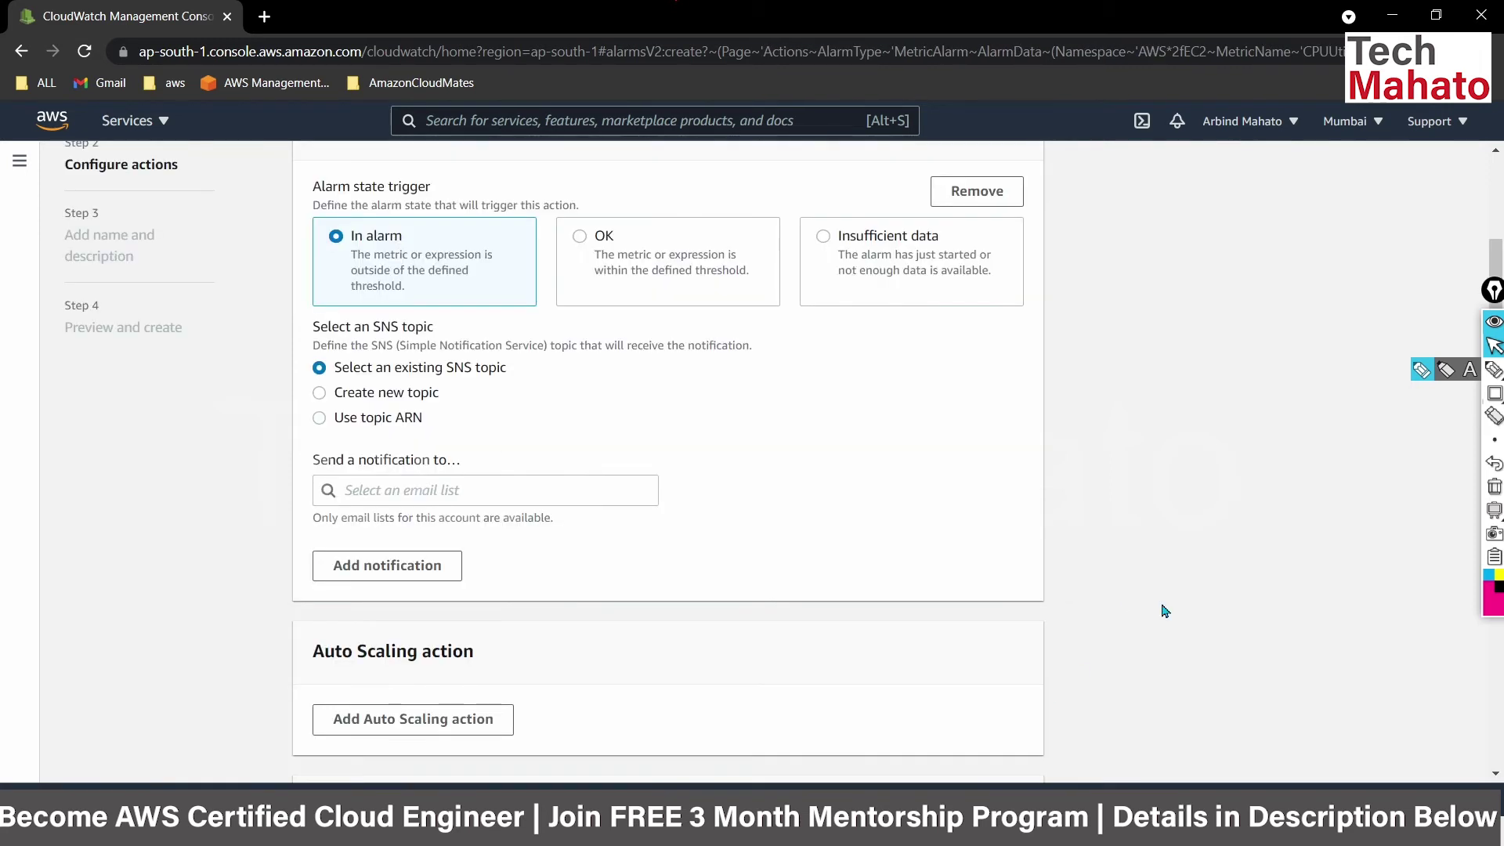
Review the Configure actions page and try Next, revealing the required notification recipient field.
{"action": "scroll", "coordinate": [1164, 611], "scroll_direction": "down", "scroll_amount": 5}
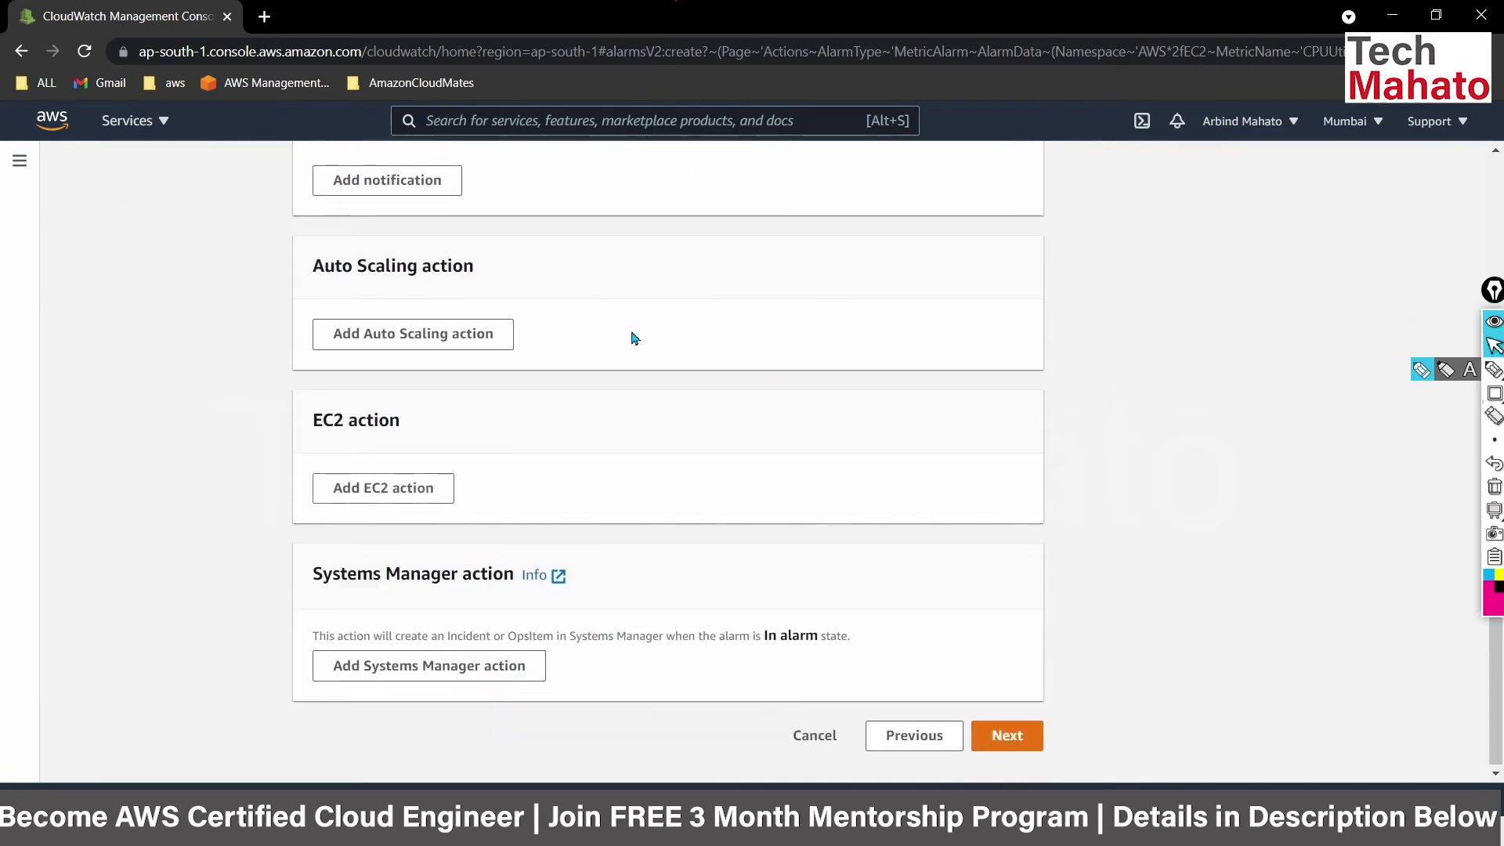
{"action": "scroll", "coordinate": [1057, 455], "scroll_direction": "down", "scroll_amount": 1}
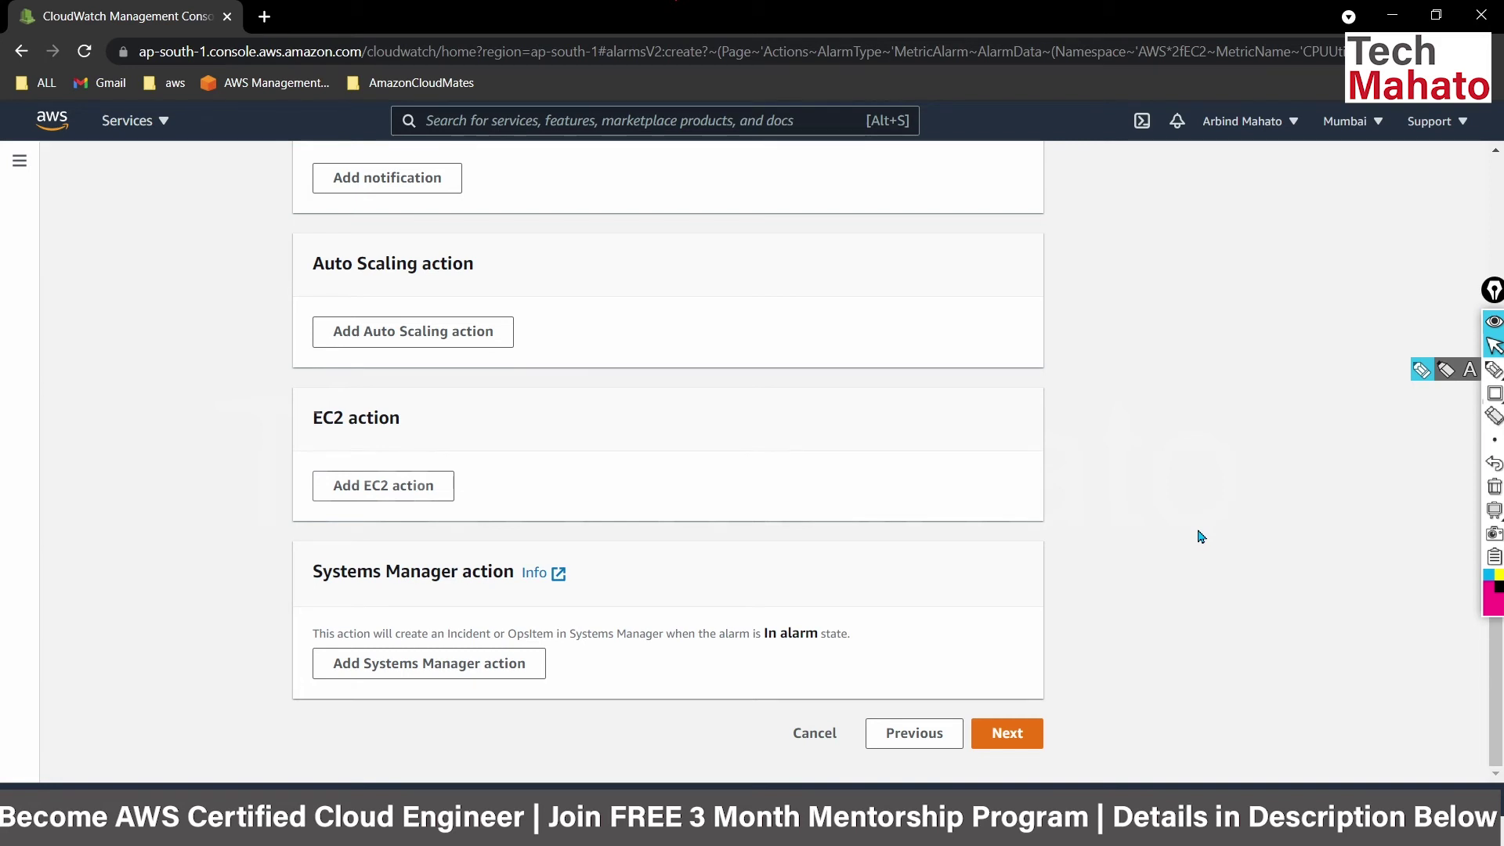
{"action": "left_click", "coordinate": [1003, 742]}
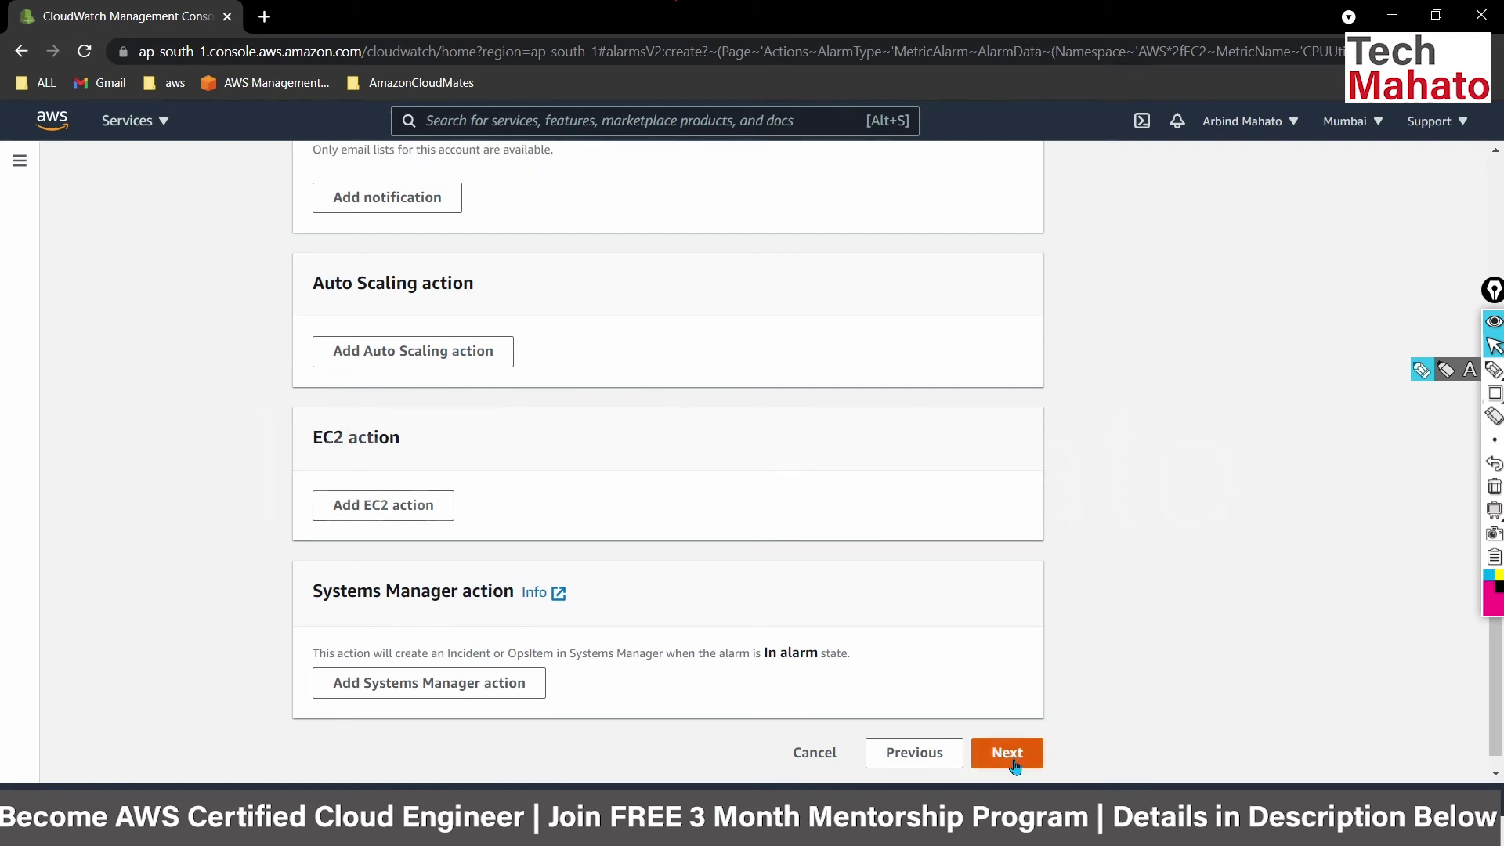
{"action": "left_click", "coordinate": [1013, 764]}
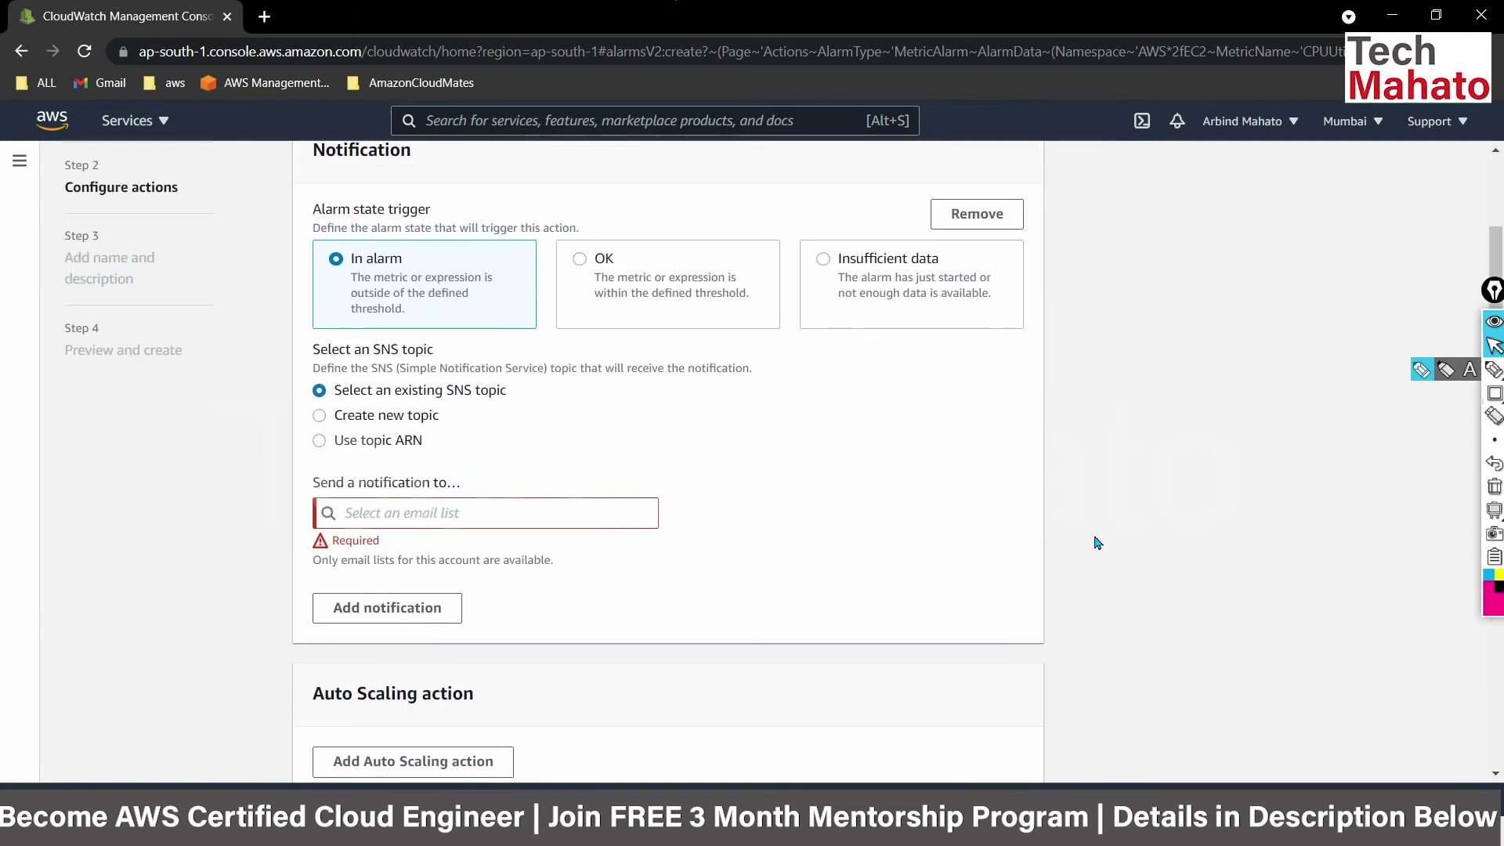
Choose to create a new SNS topic named CPUUtilization_WebServer.
{"action": "left_click", "coordinate": [428, 521]}
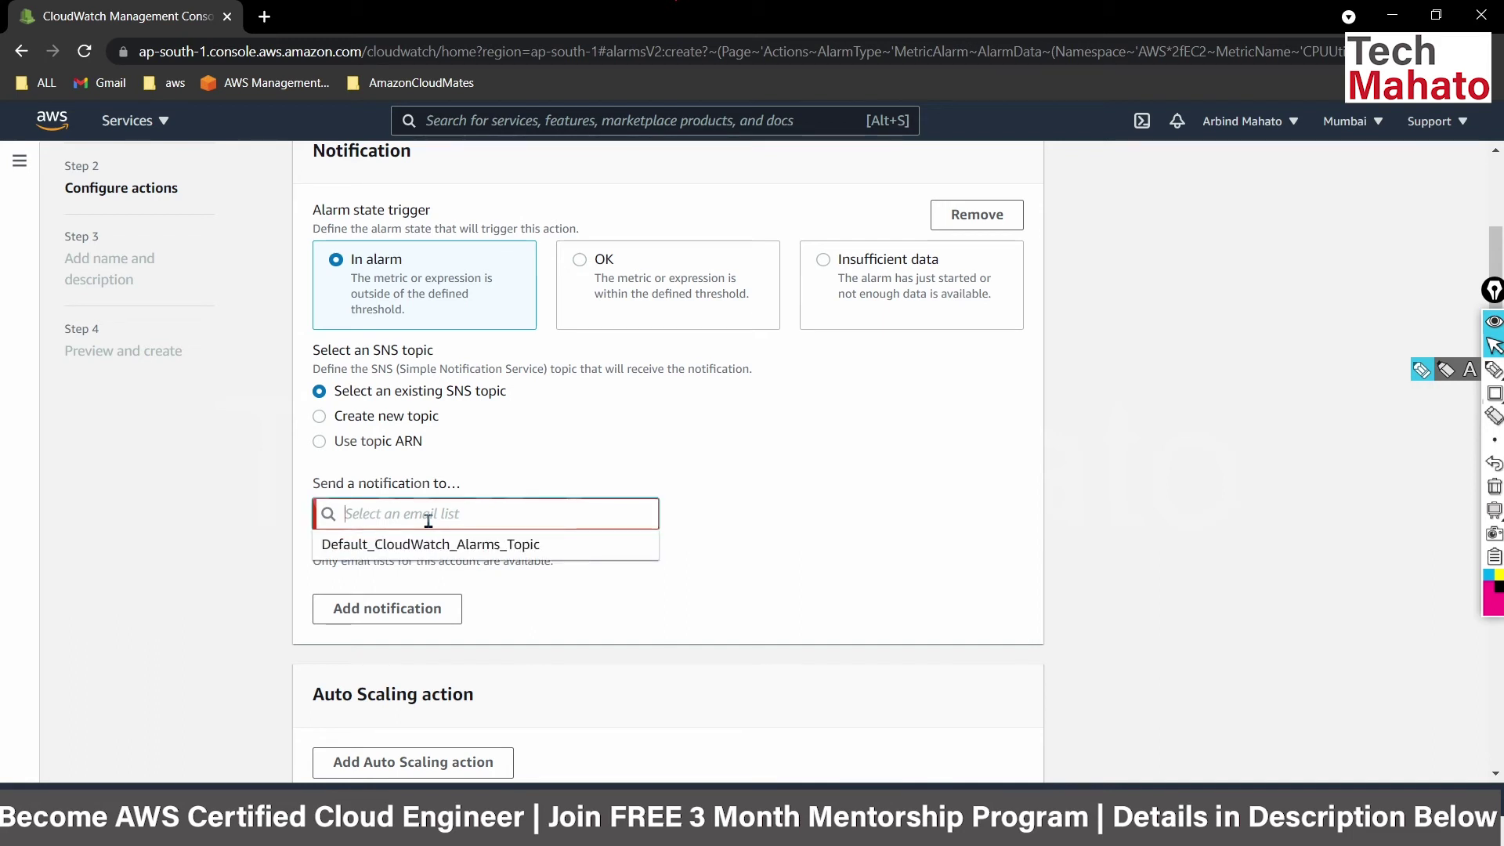
{"action": "left_click", "coordinate": [326, 441]}
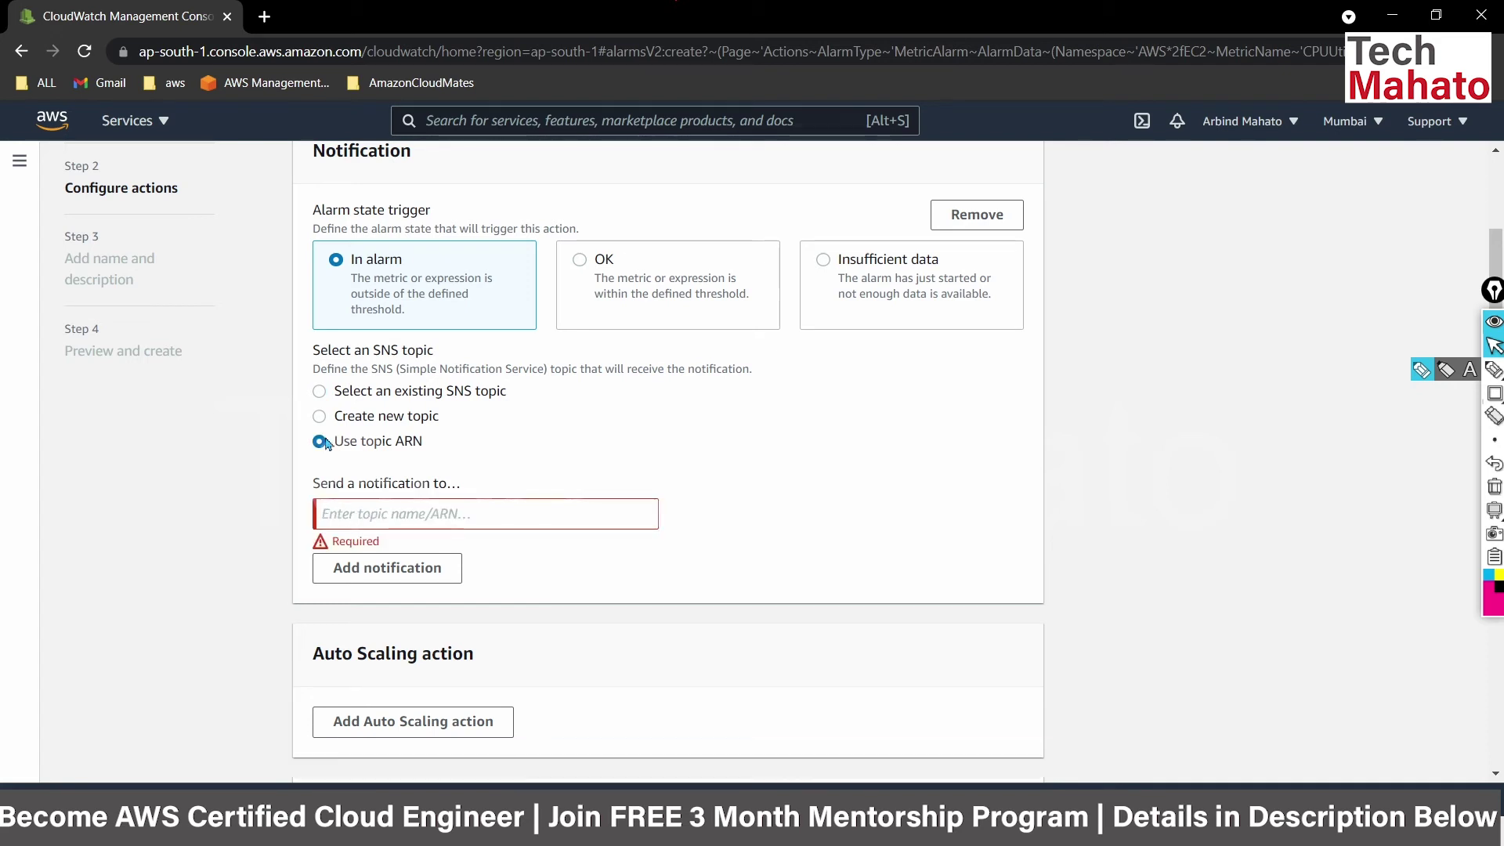
{"action": "left_click", "coordinate": [322, 417]}
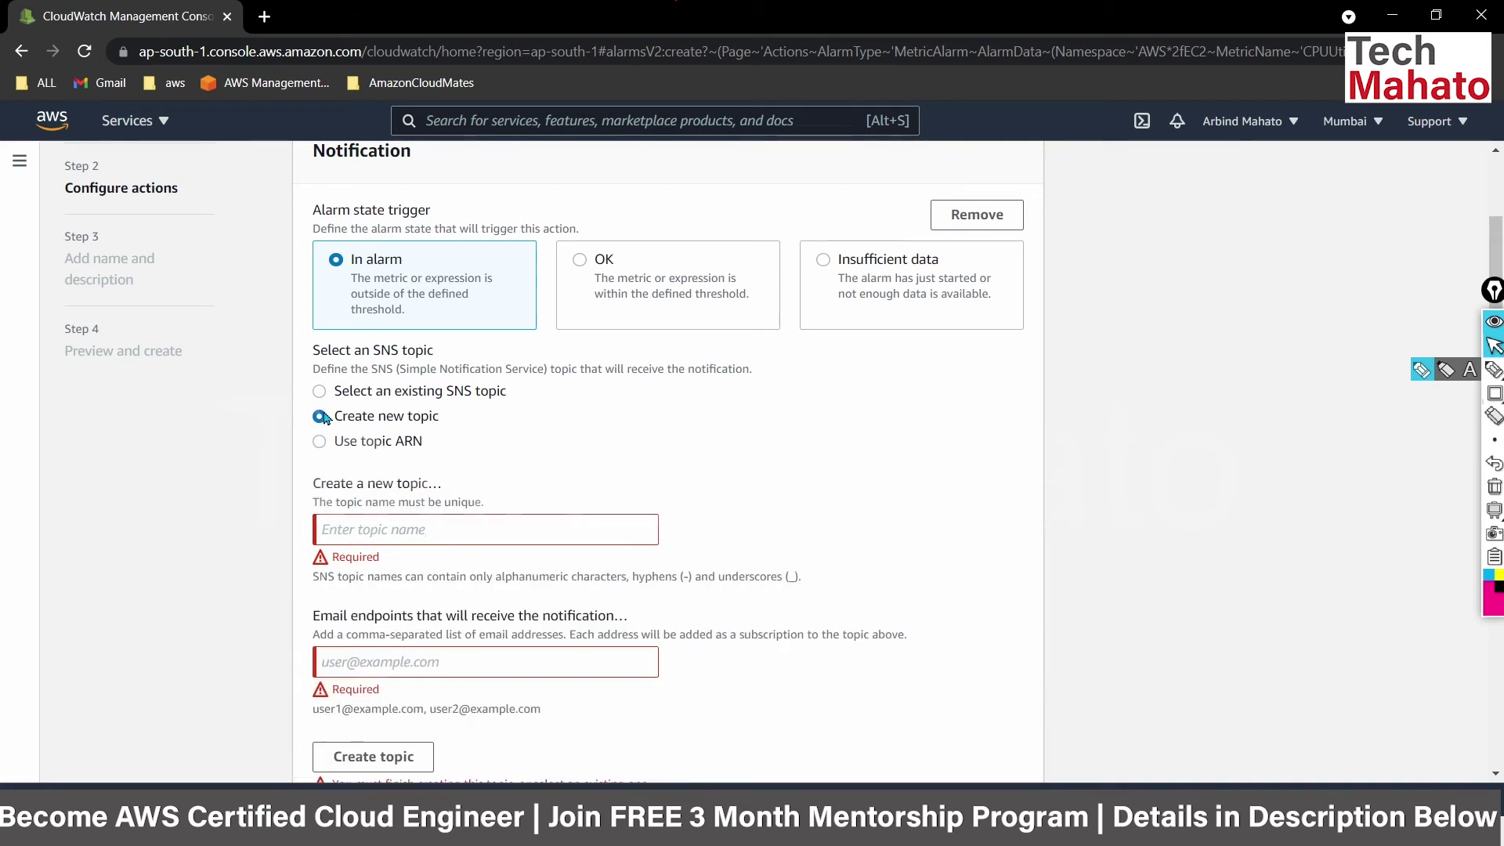
{"action": "left_click", "coordinate": [356, 526]}
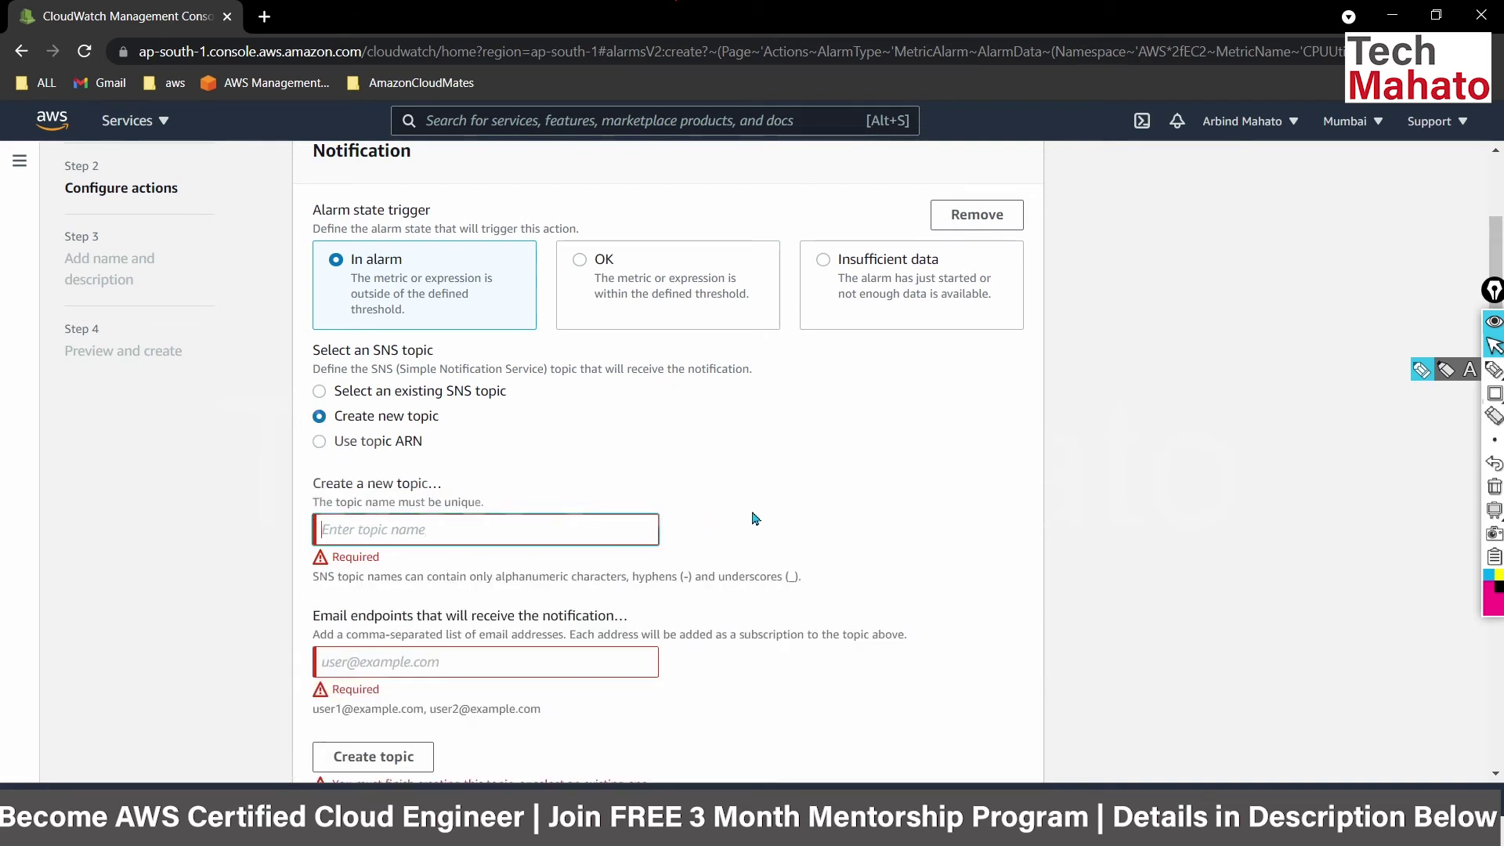
{"action": "scroll", "coordinate": [748, 519], "scroll_direction": "down", "scroll_amount": 1}
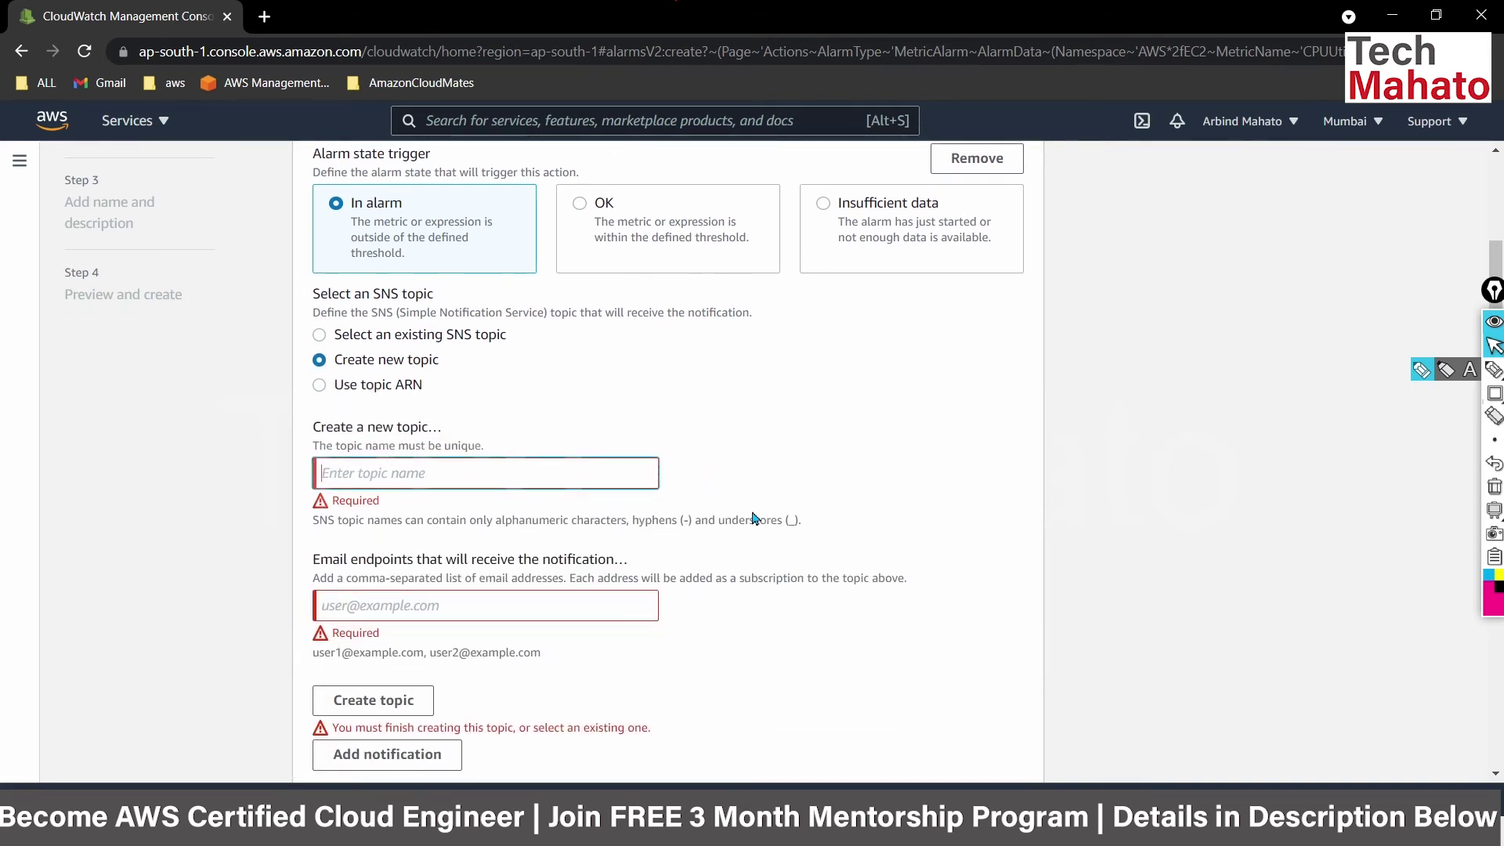
{"action": "type", "text": "CP"}
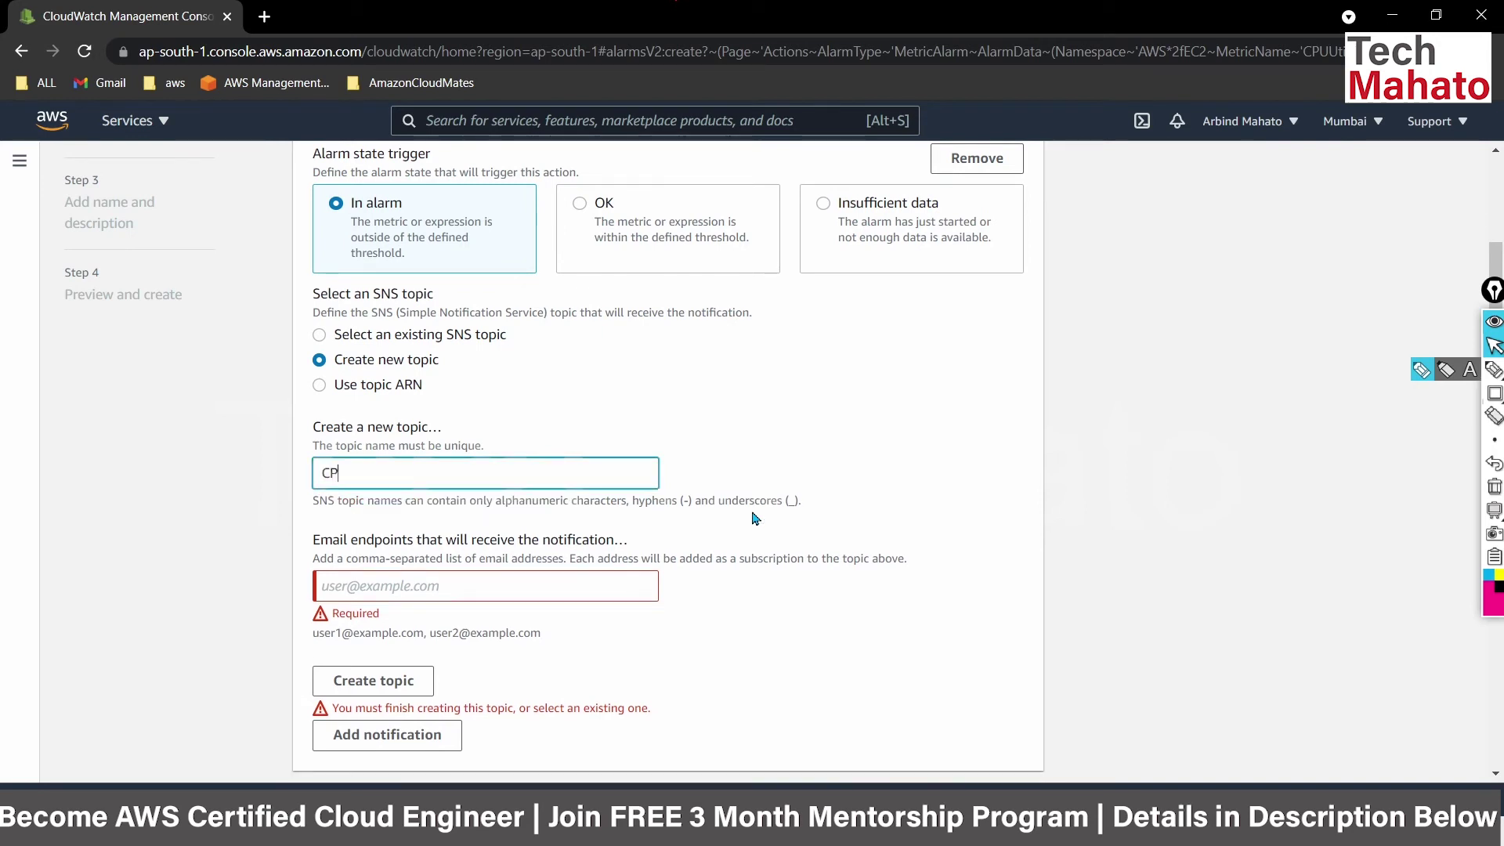
{"action": "type", "text": "UUtilization_WebServer"}
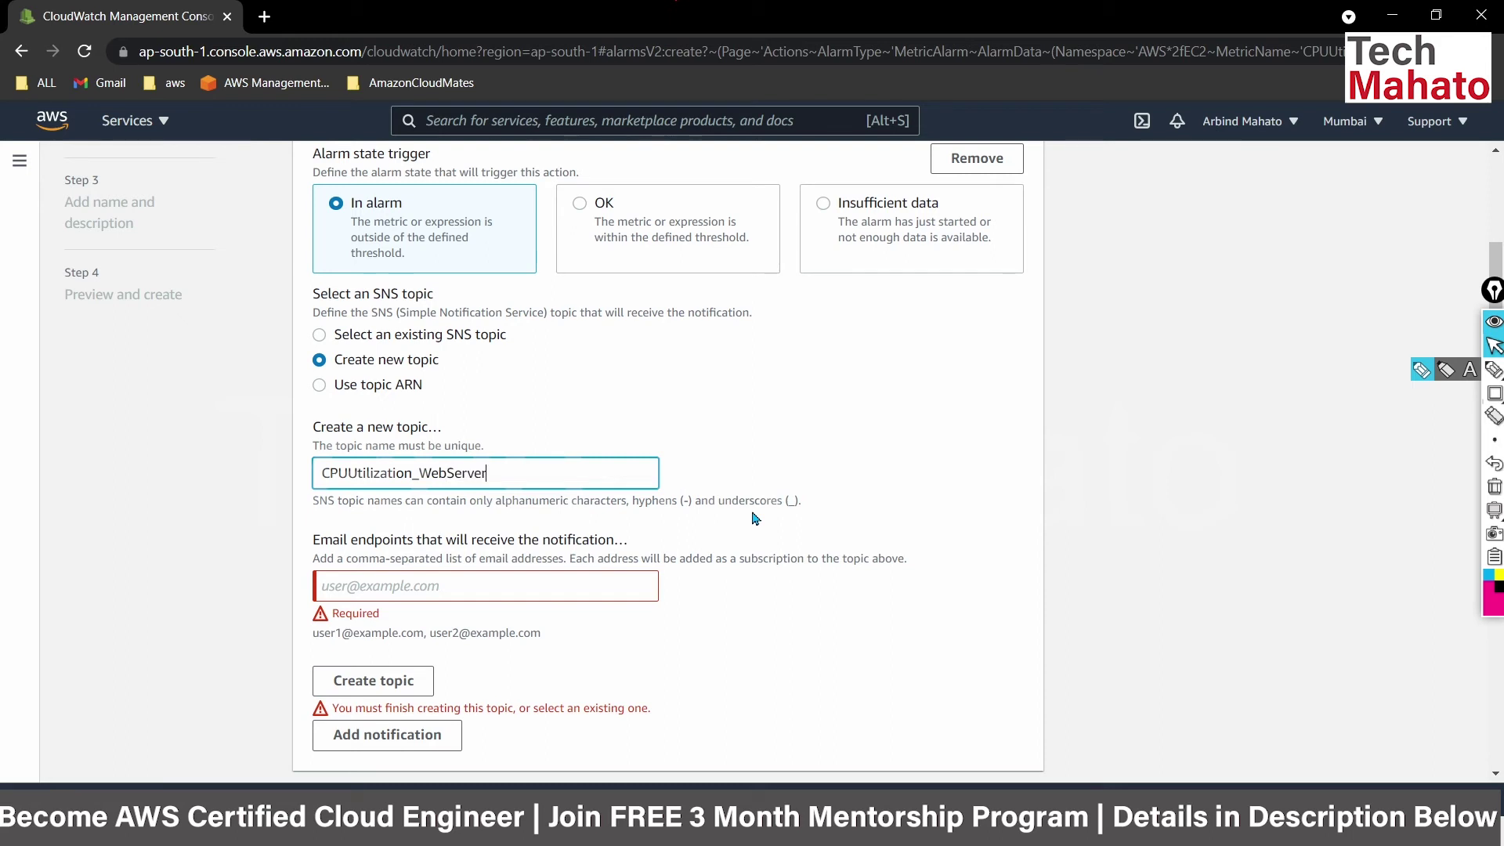
{"action": "scroll", "coordinate": [755, 519], "scroll_direction": "down", "scroll_amount": 1}
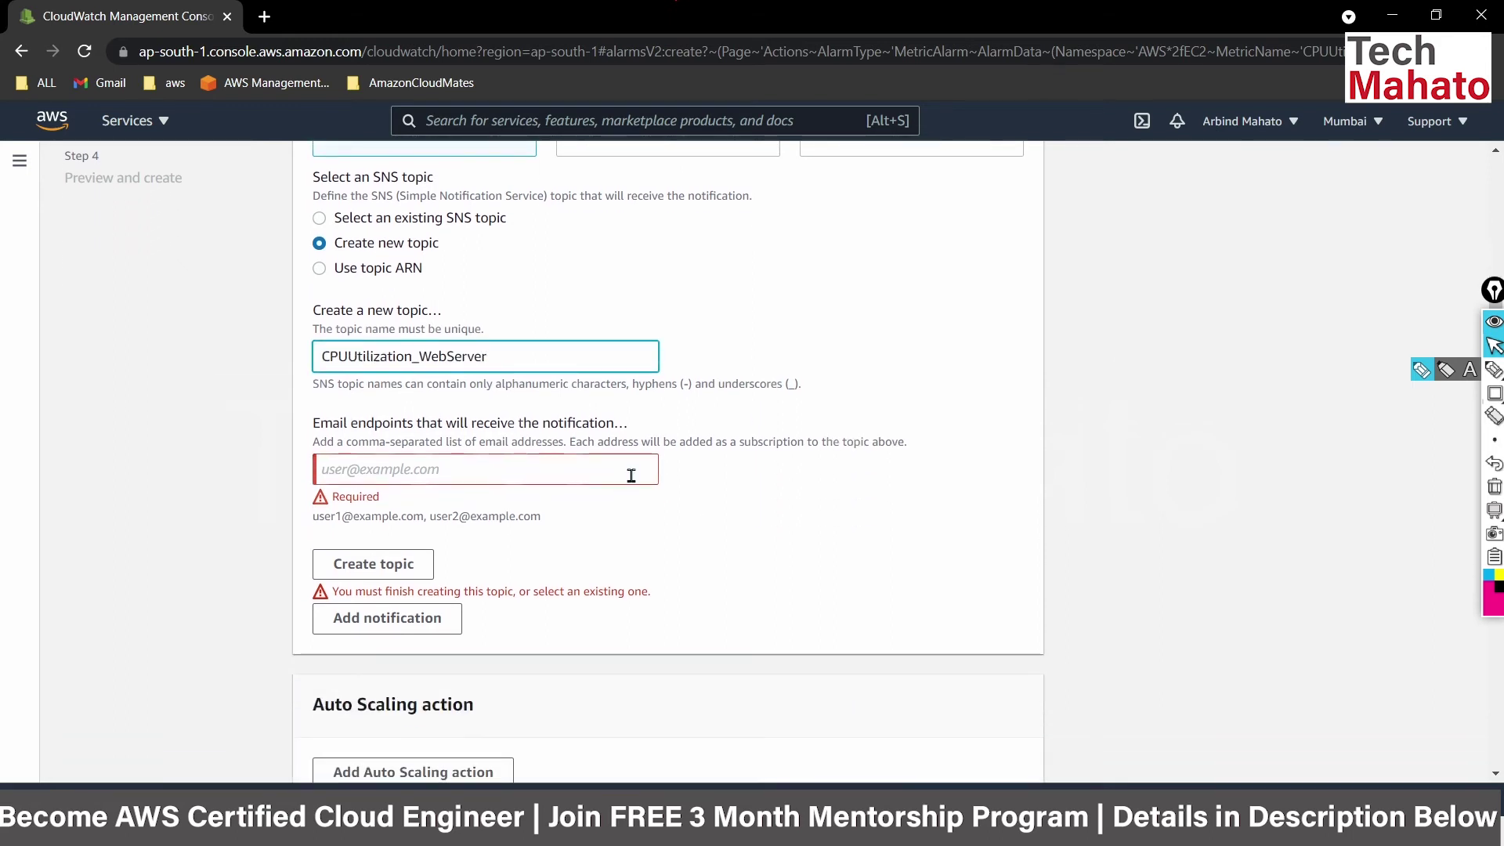
Add the notification email endpoint, create the topic, and bring up its SNS page link options.
{"action": "left_click", "coordinate": [489, 474]}
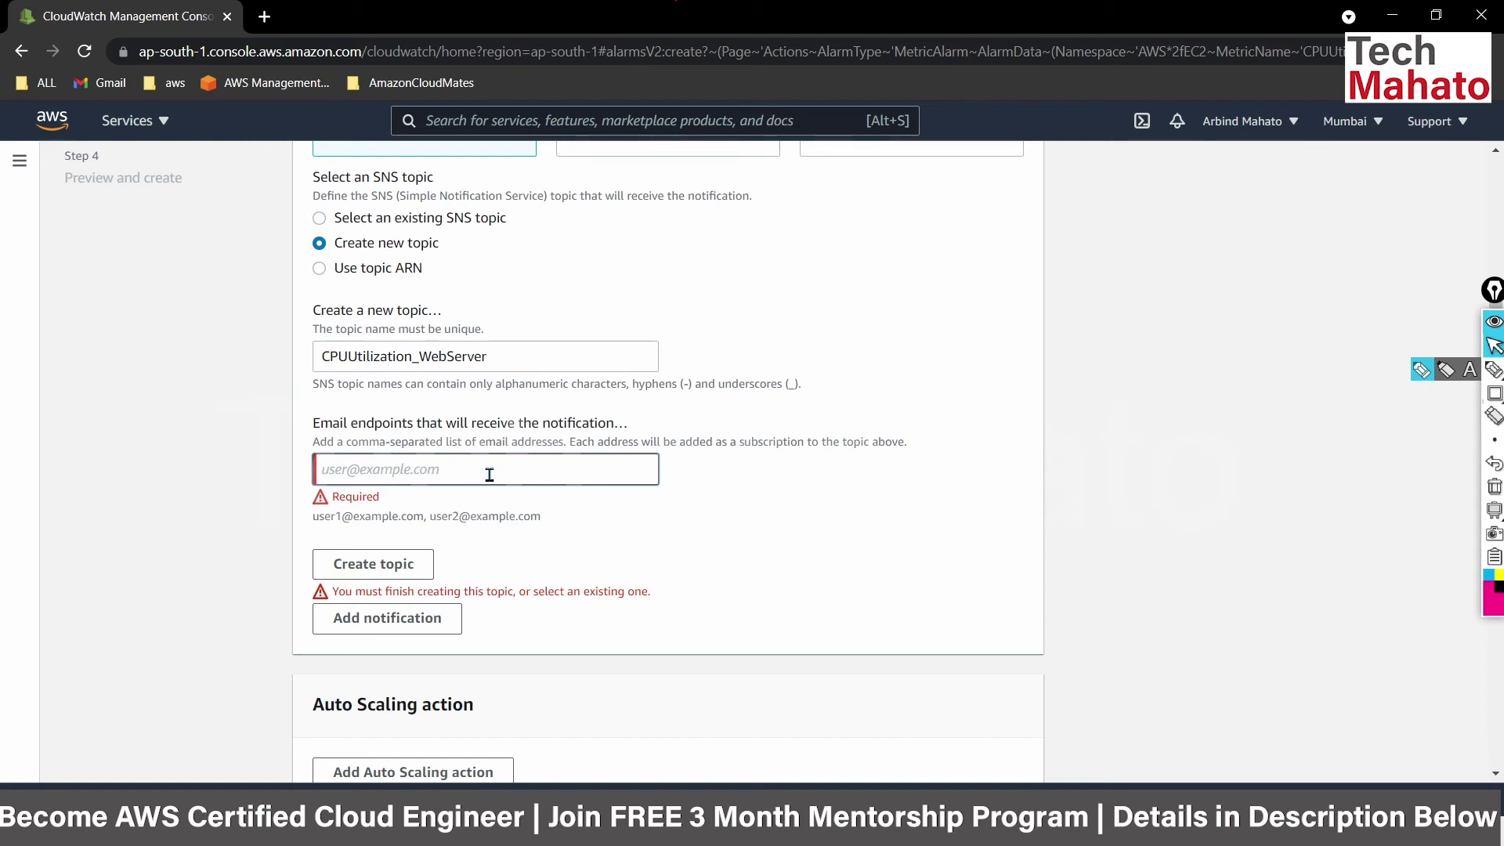
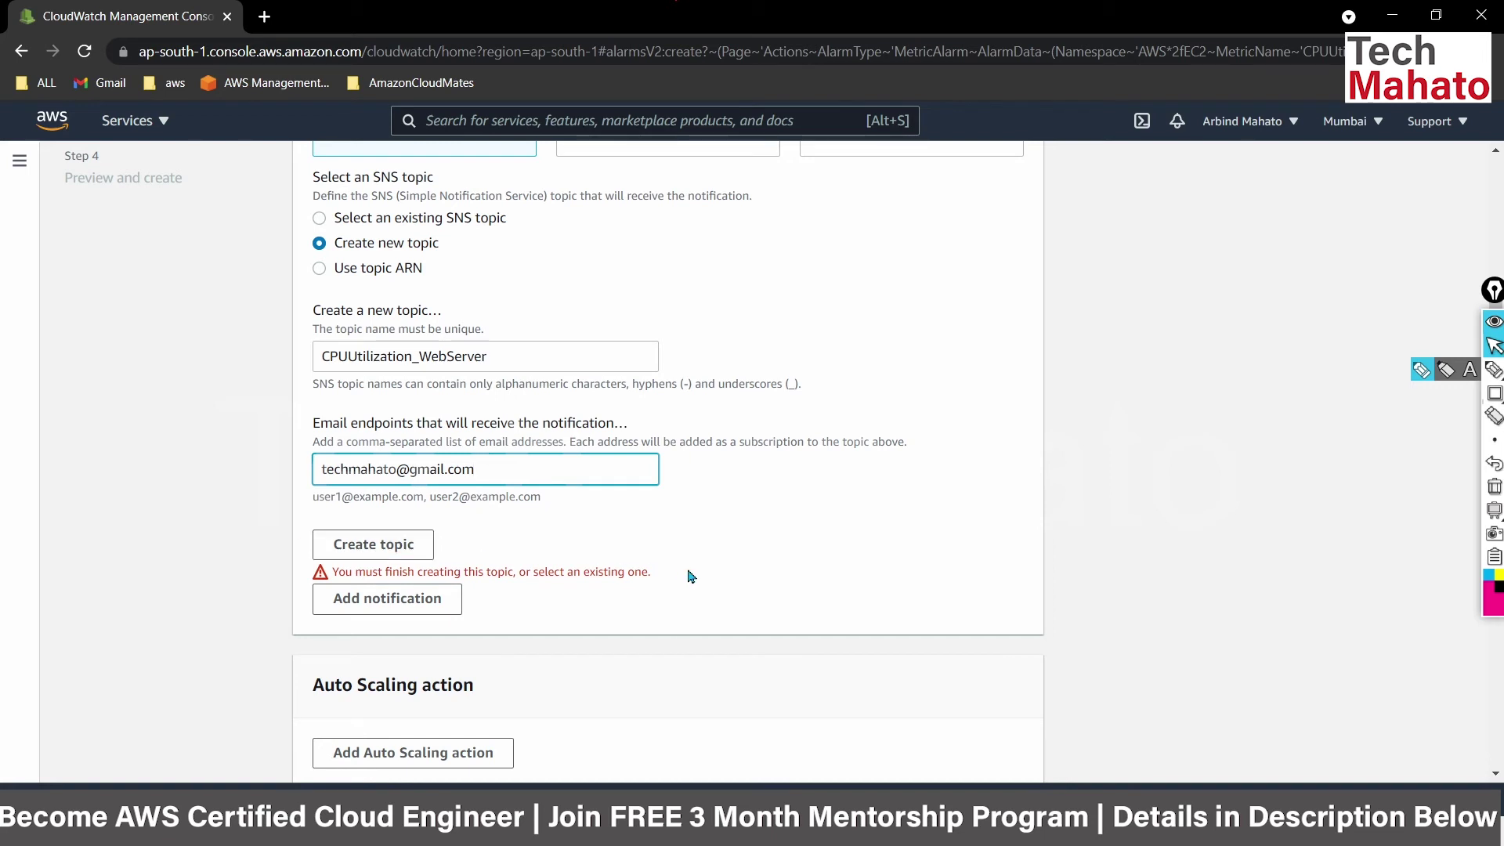
{"action": "scroll", "coordinate": [689, 576], "scroll_direction": "down", "scroll_amount": 1}
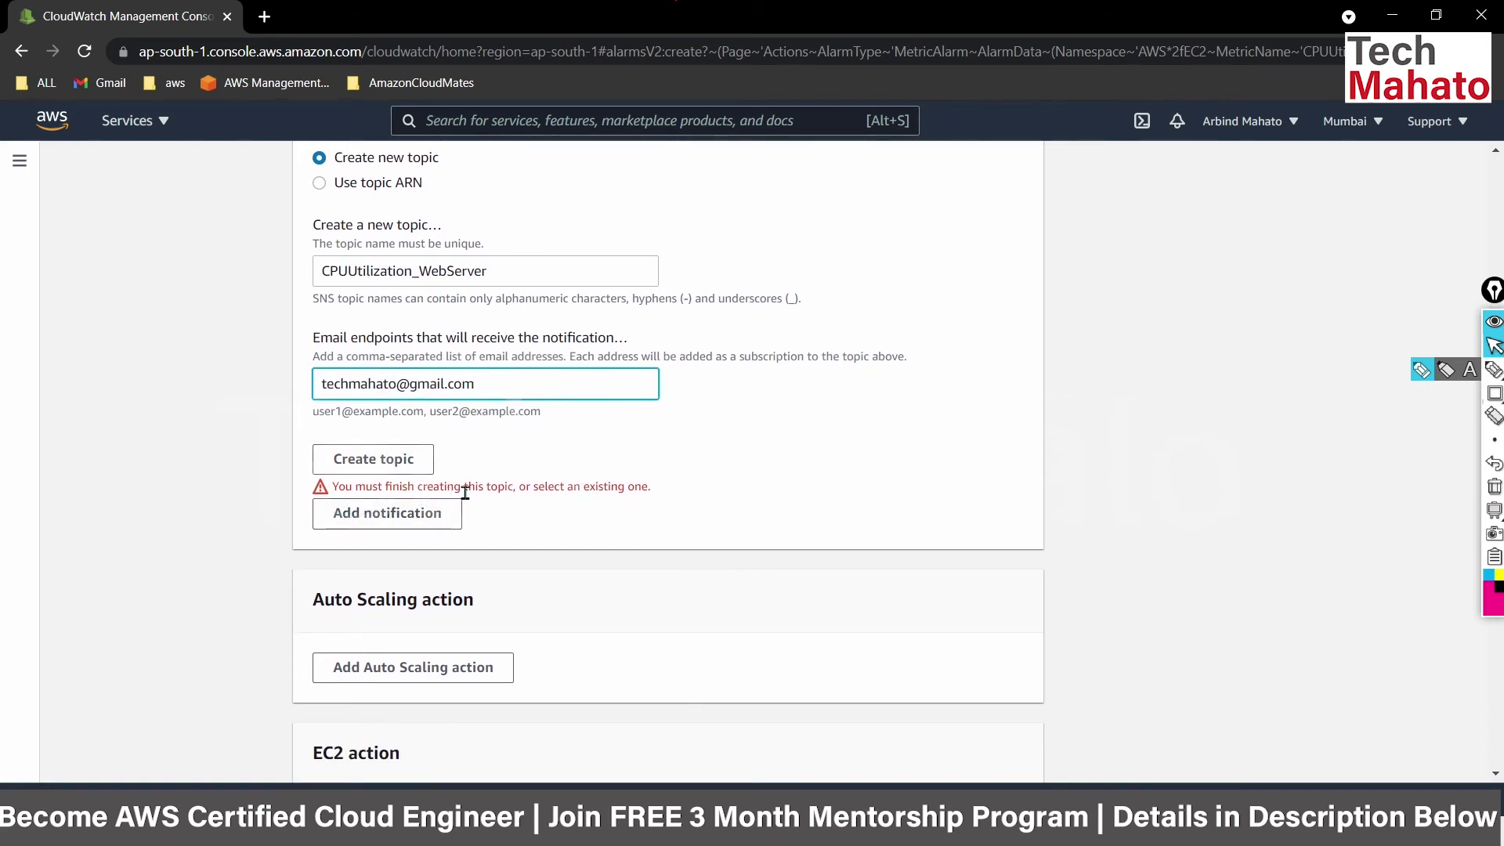
{"action": "left_click", "coordinate": [679, 495]}
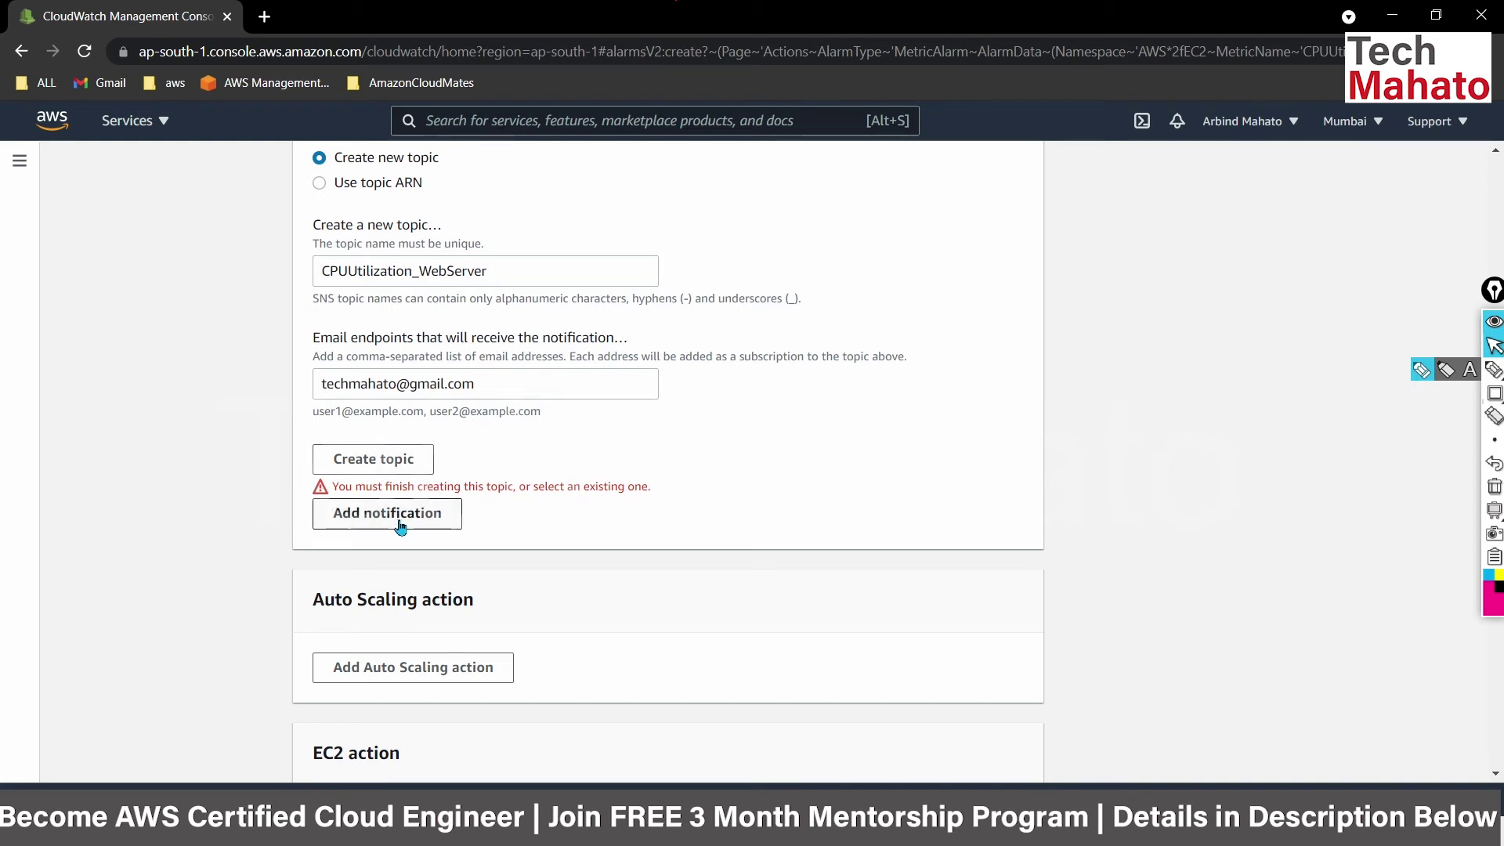
{"action": "left_click", "coordinate": [360, 470]}
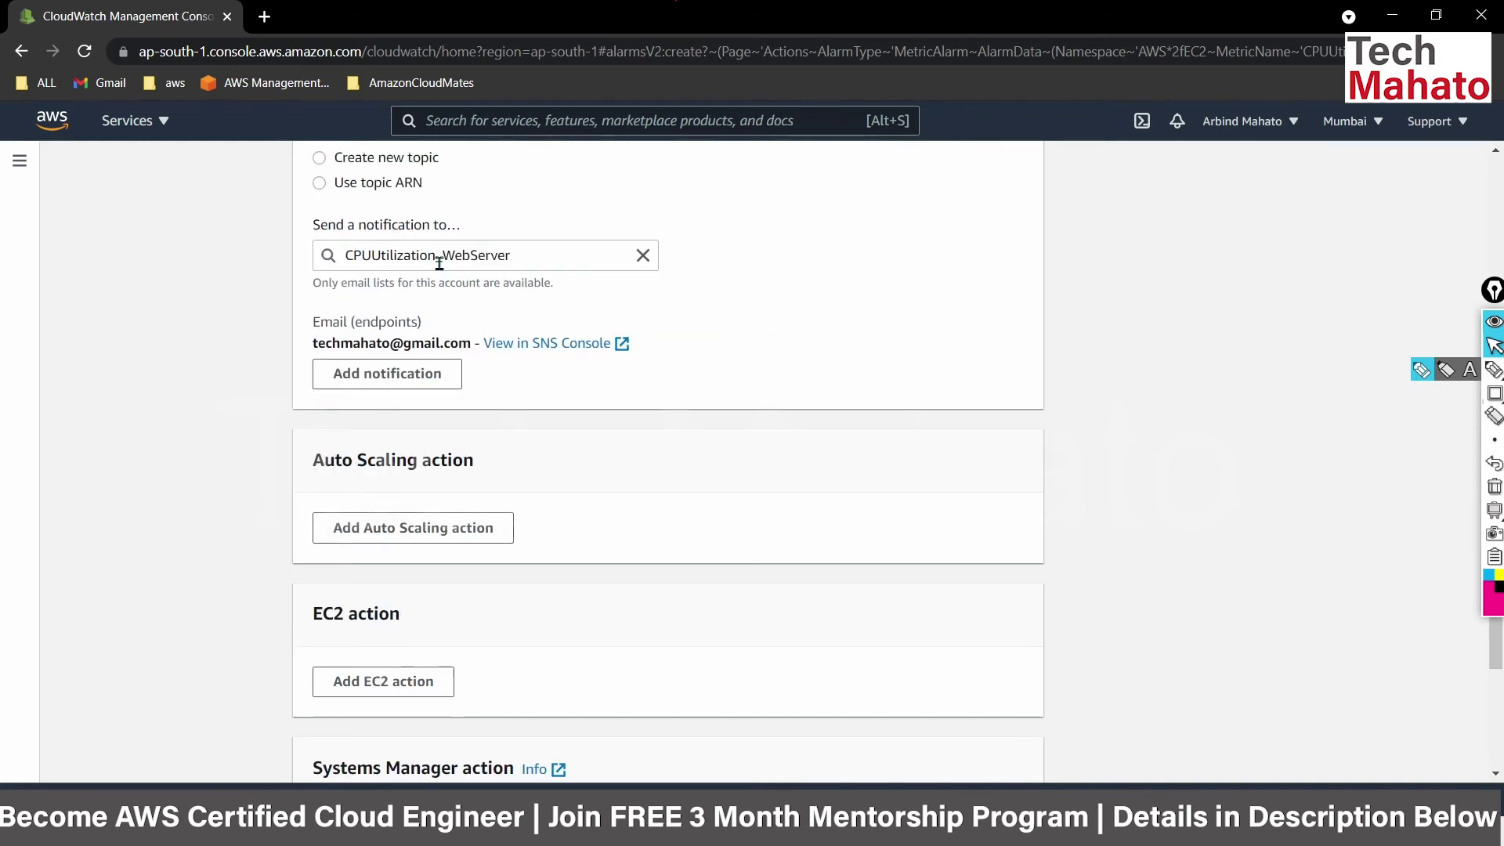
{"action": "scroll", "coordinate": [438, 263], "scroll_direction": "up", "scroll_amount": 2}
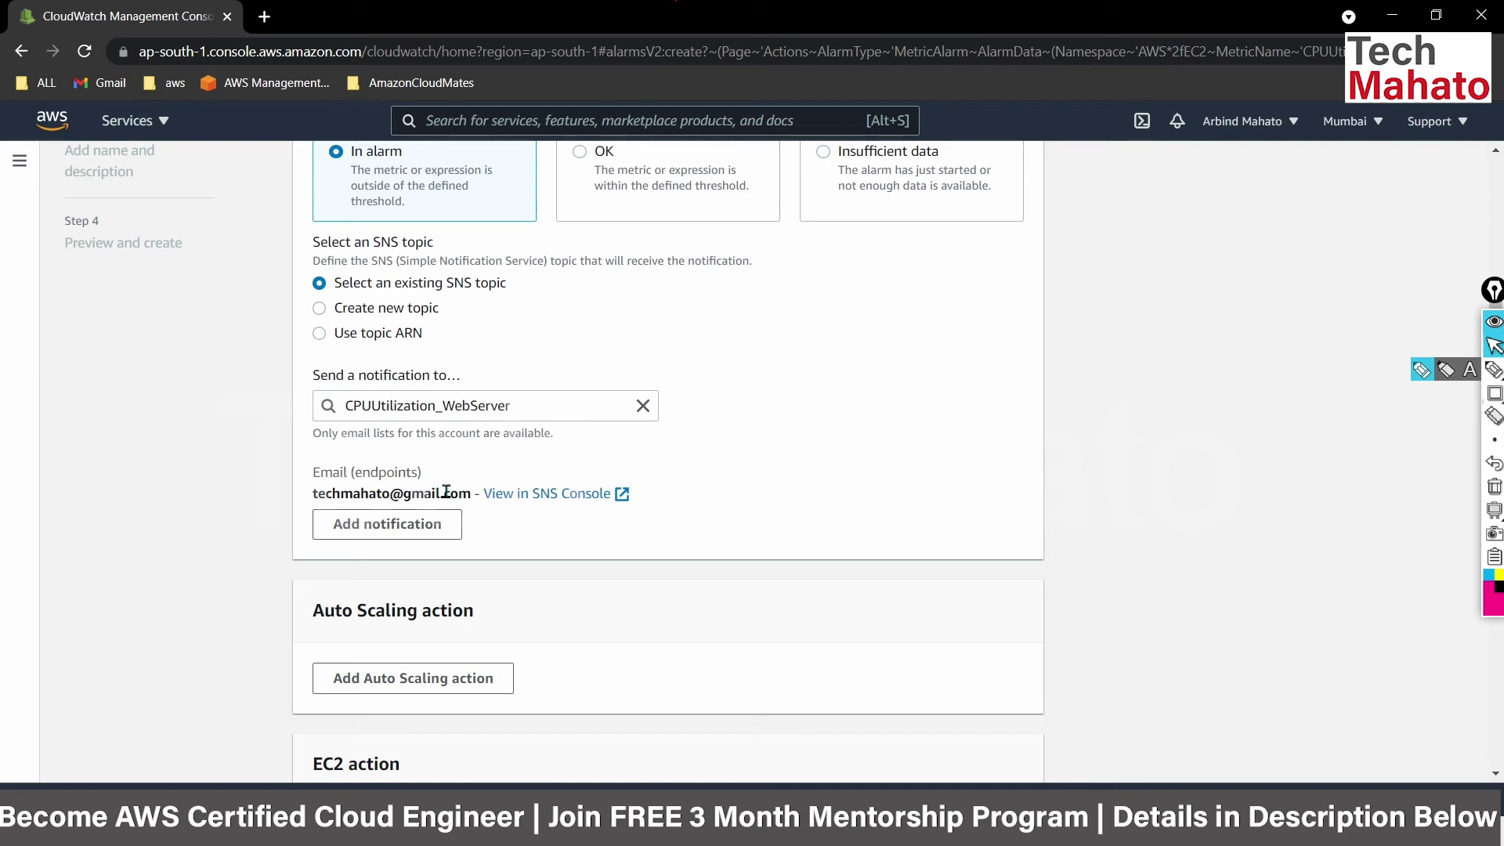
{"action": "right_click", "coordinate": [530, 498]}
Open the CPUUtilization_WebServer SNS topic in a new tab and check its email subscription is Pending confirmation.
{"action": "left_click", "coordinate": [548, 507]}
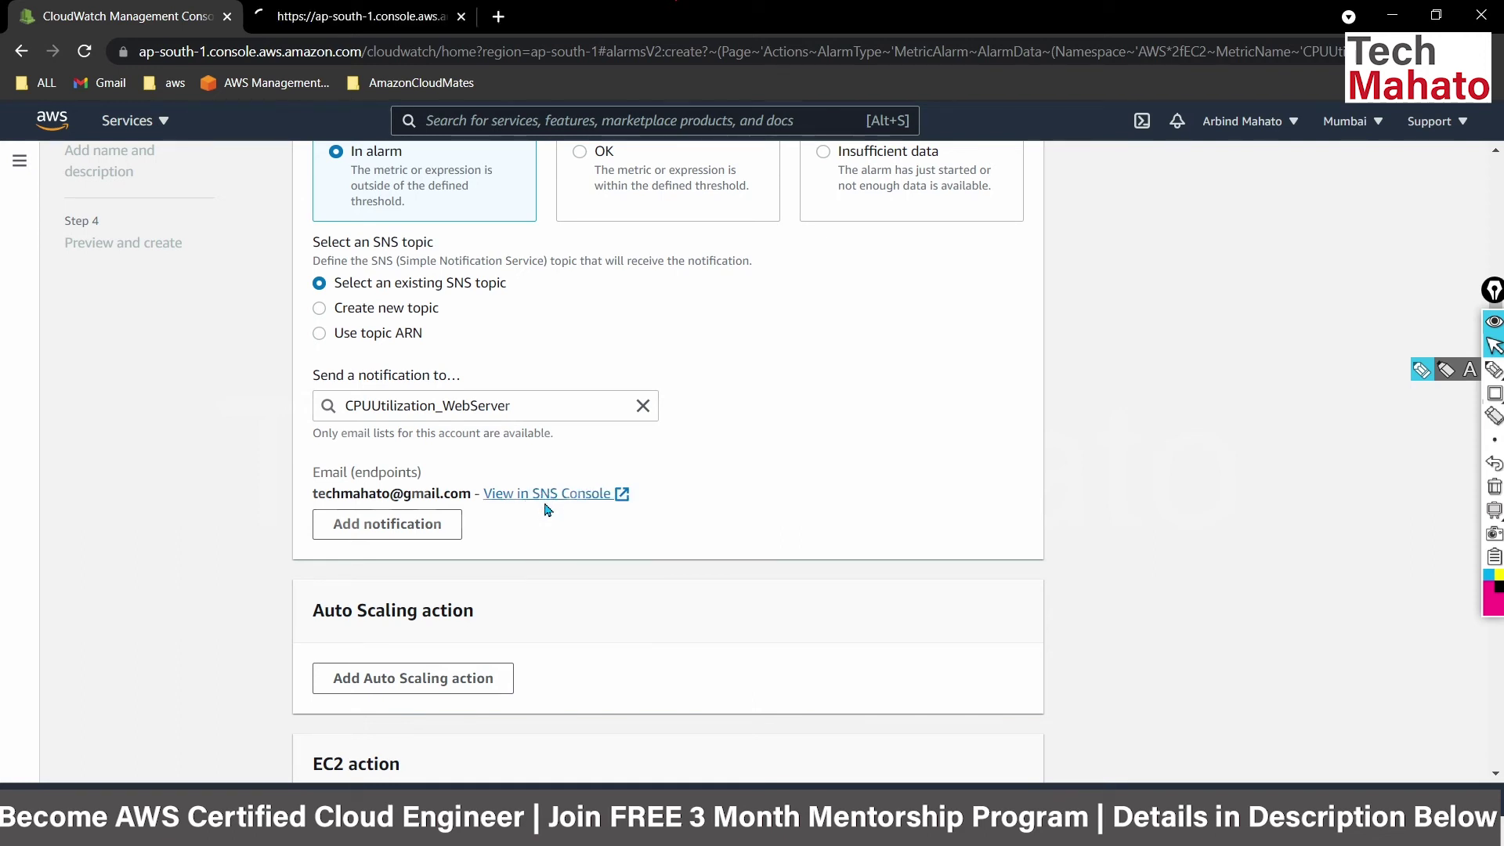
{"action": "left_click", "coordinate": [359, 17]}
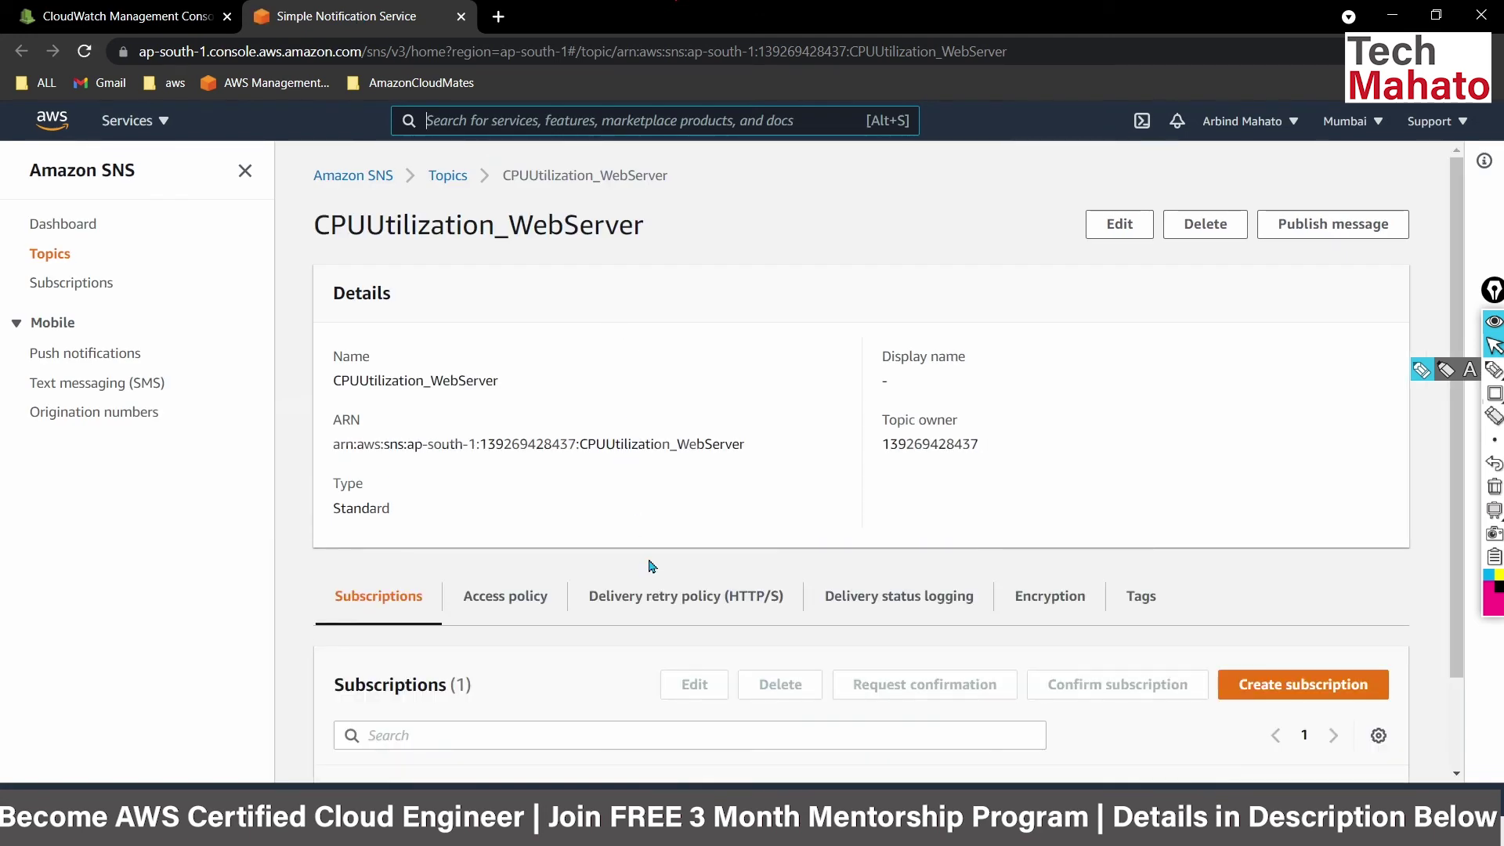
{"action": "scroll", "coordinate": [649, 566], "scroll_direction": "down", "scroll_amount": 1}
{"action": "scroll", "coordinate": [649, 566], "scroll_direction": "down", "scroll_amount": 1}
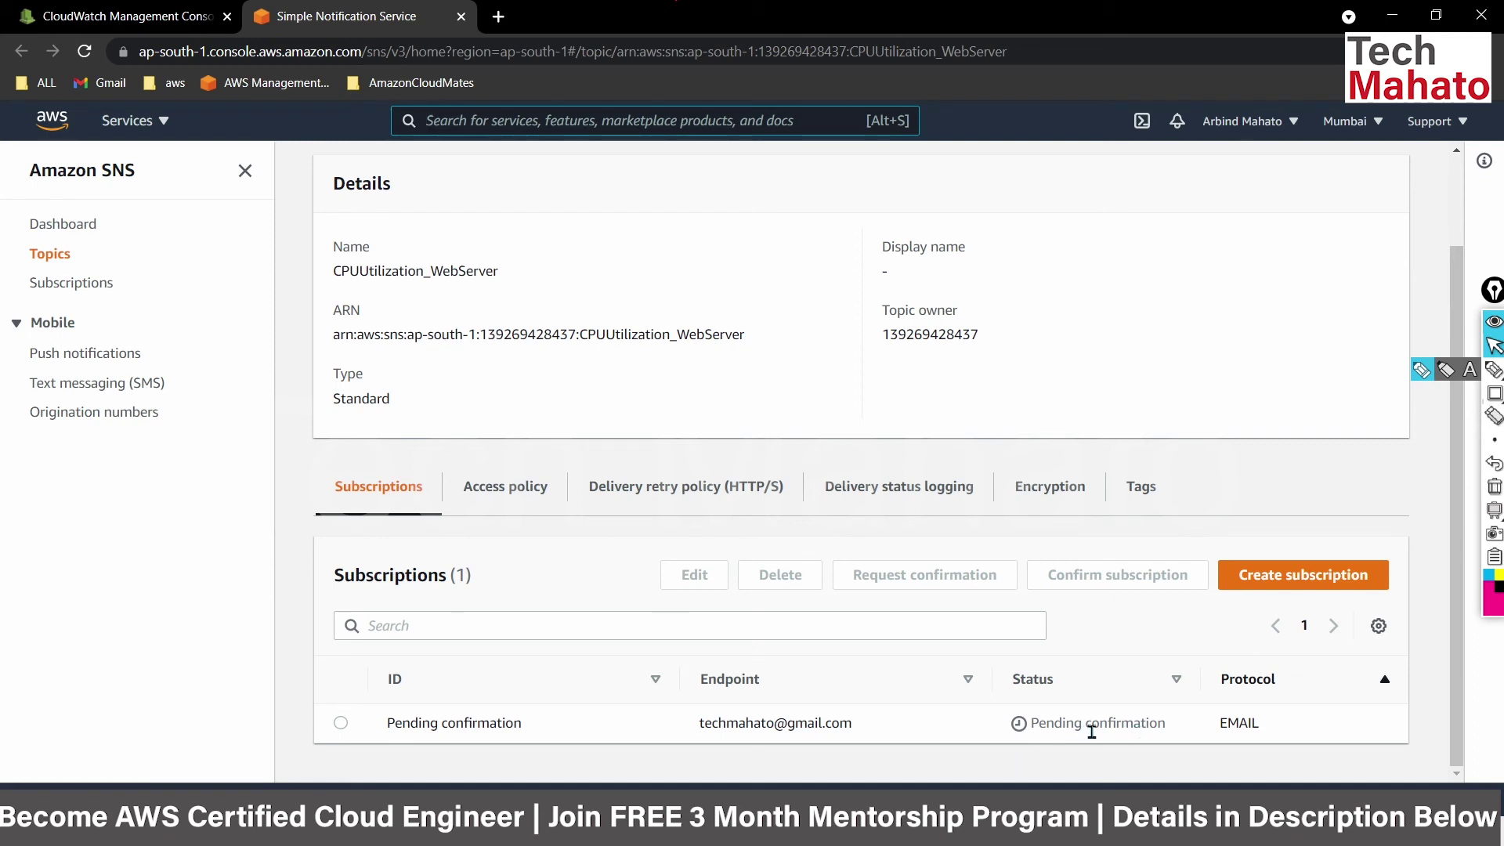
{"action": "left_click_drag", "start_coordinate": [1045, 728], "coordinate": [1165, 725]}
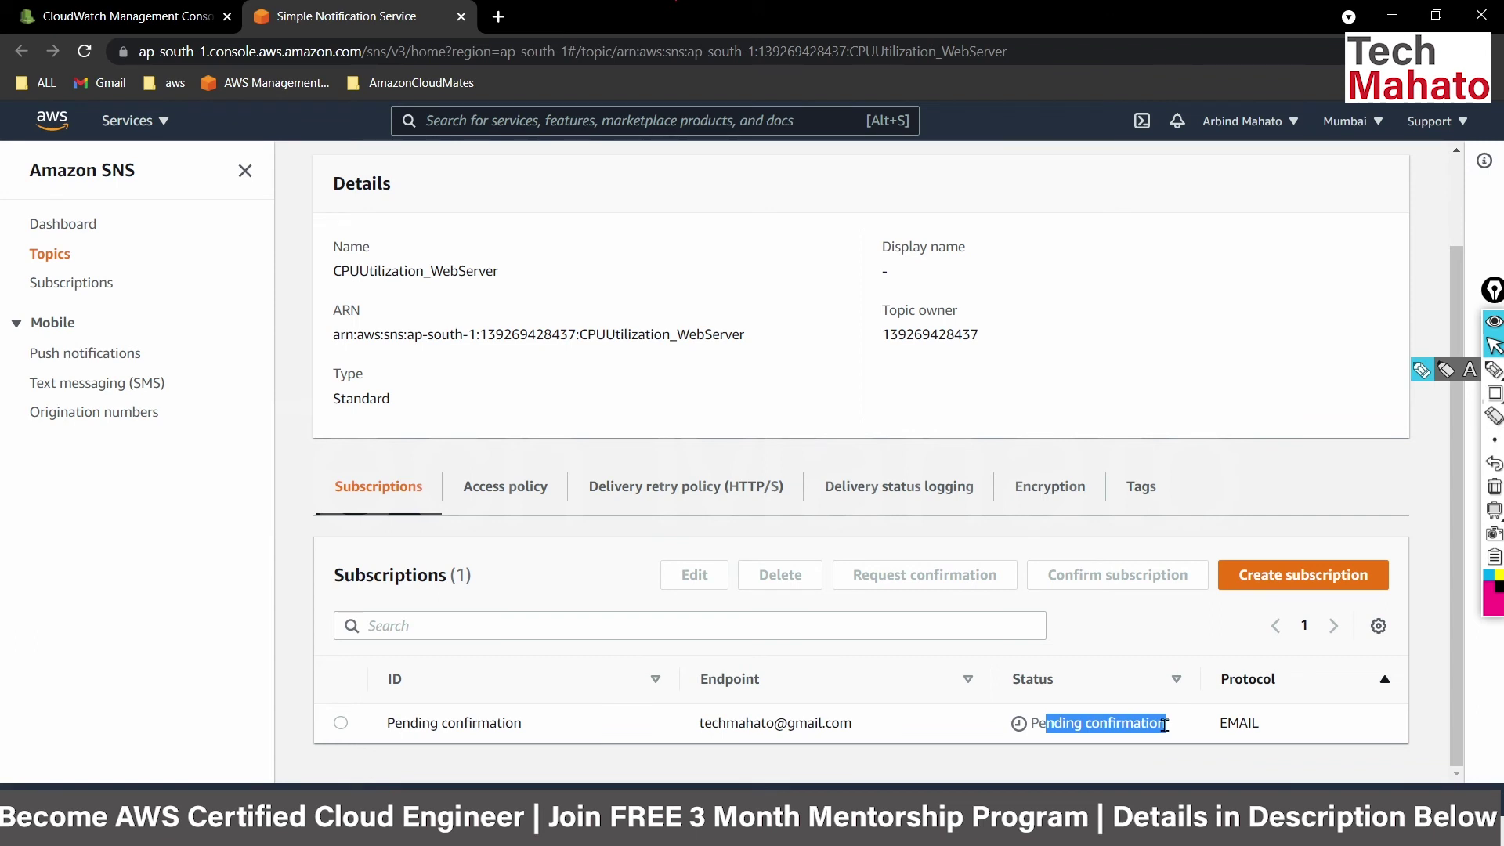
{"action": "left_click_drag", "start_coordinate": [526, 733], "coordinate": [381, 743]}
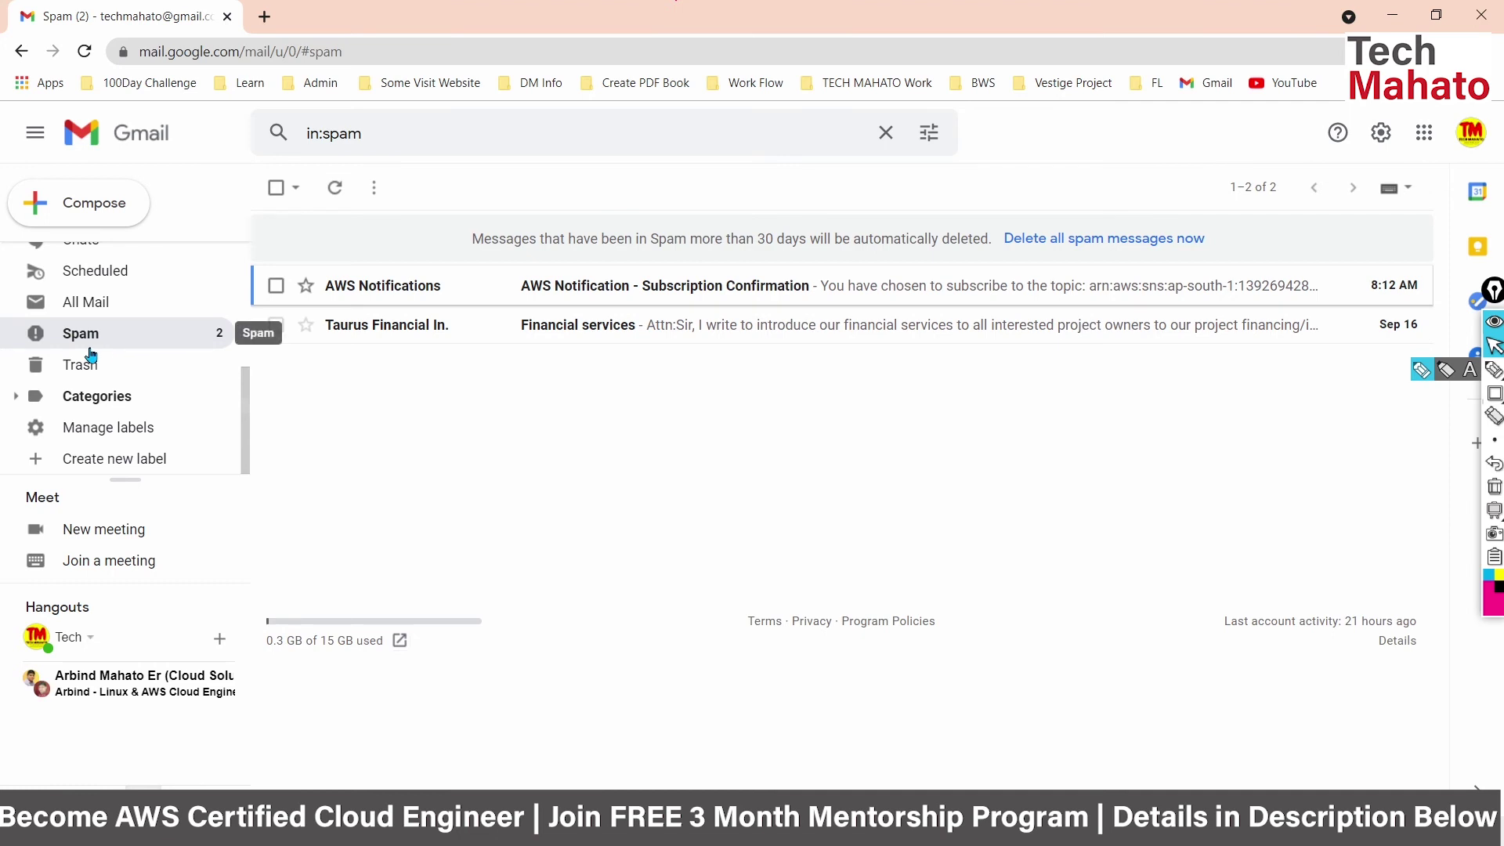
Confirm the subscription from the AWS Notification email in Gmail's Spam folder, then return to the SNS console.
{"action": "scroll", "coordinate": [91, 354], "scroll_direction": "up", "scroll_amount": 3}
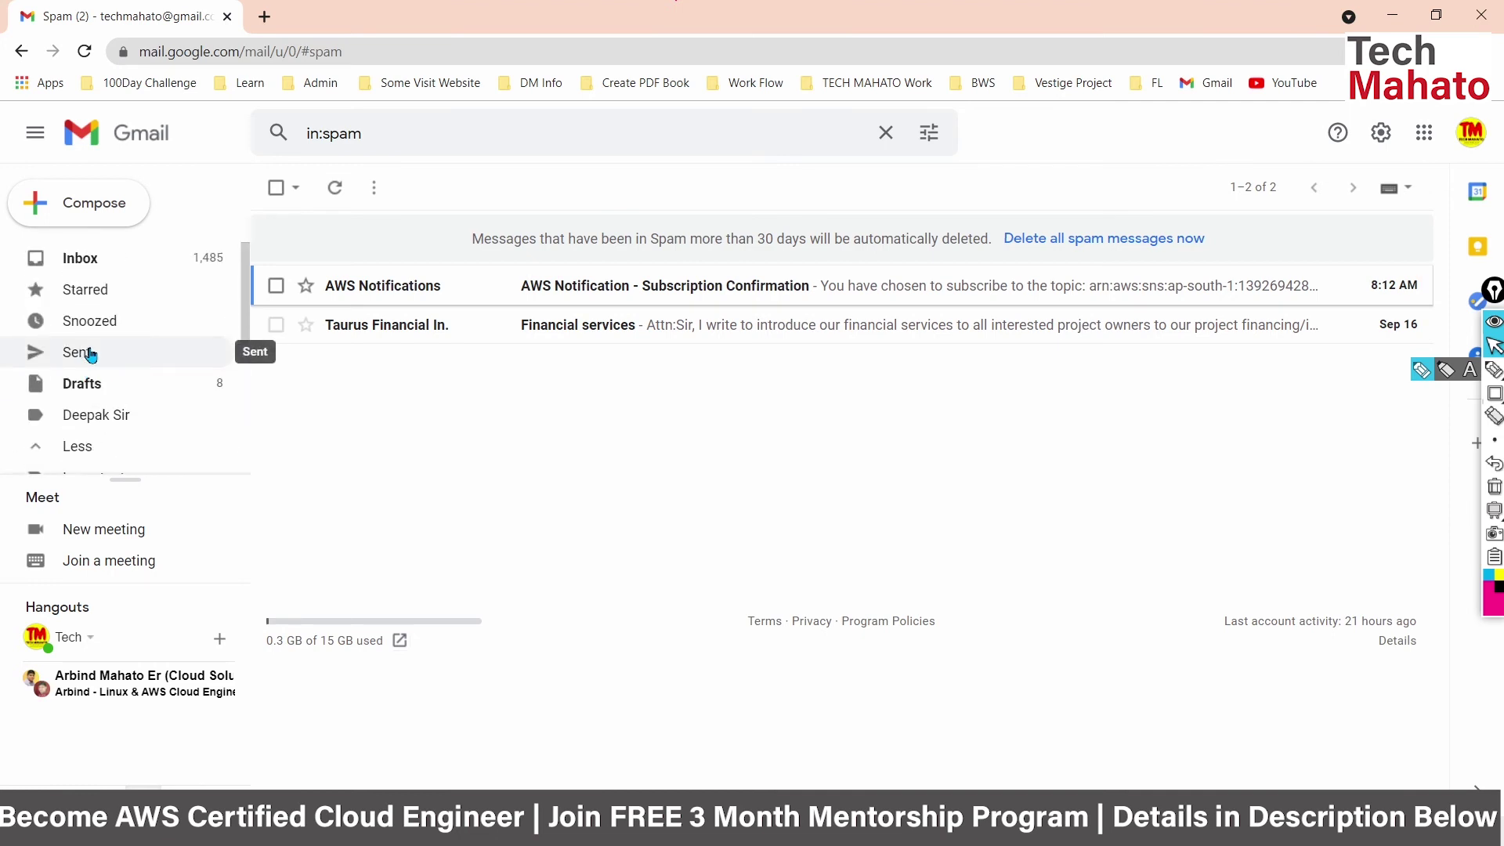
{"action": "scroll", "coordinate": [91, 354], "scroll_direction": "down", "scroll_amount": 3}
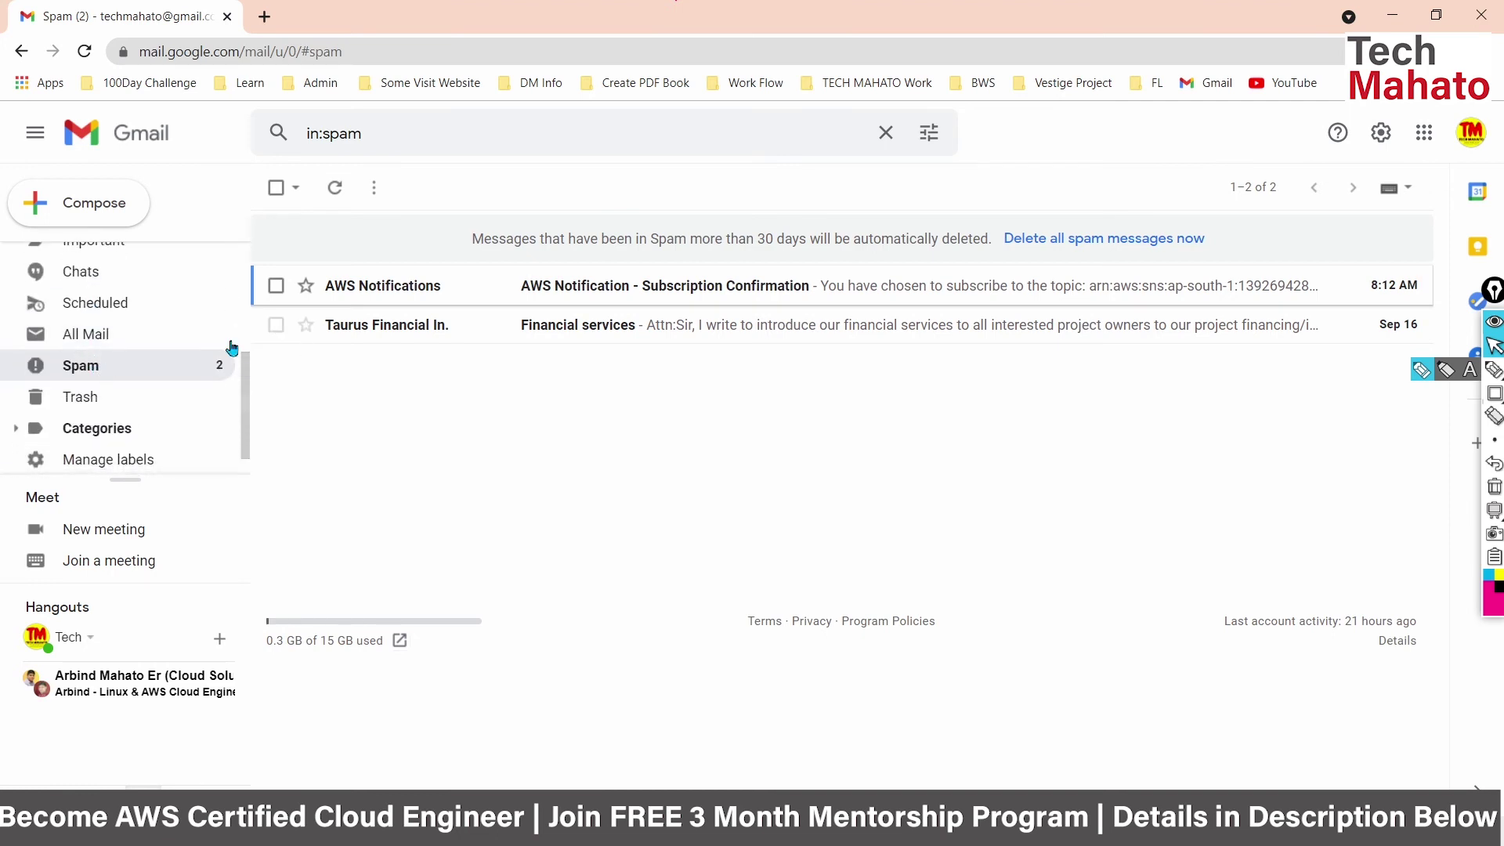
{"action": "left_click", "coordinate": [633, 288]}
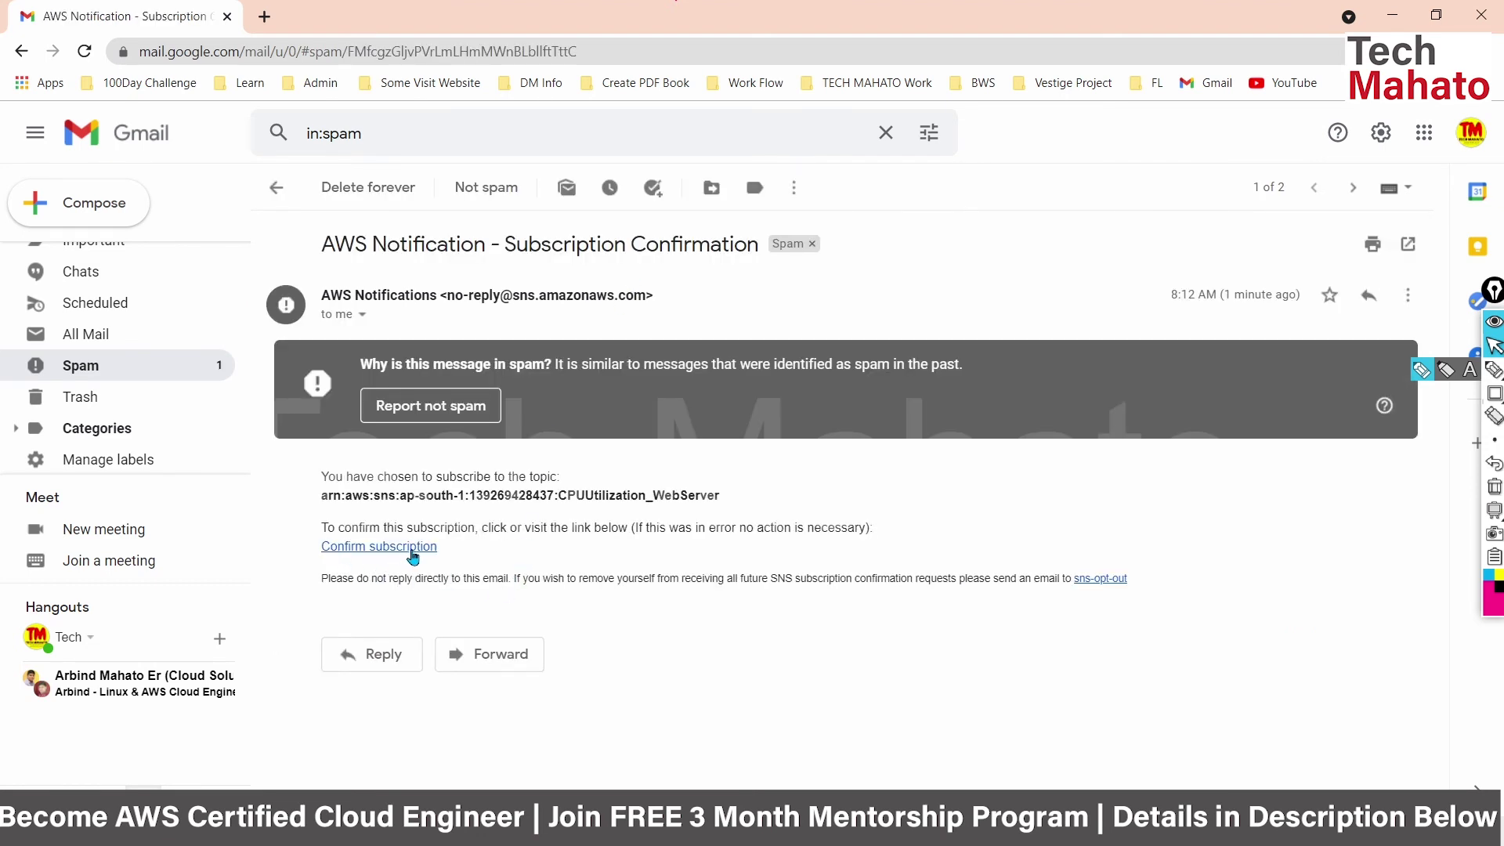
{"action": "left_click", "coordinate": [406, 555]}
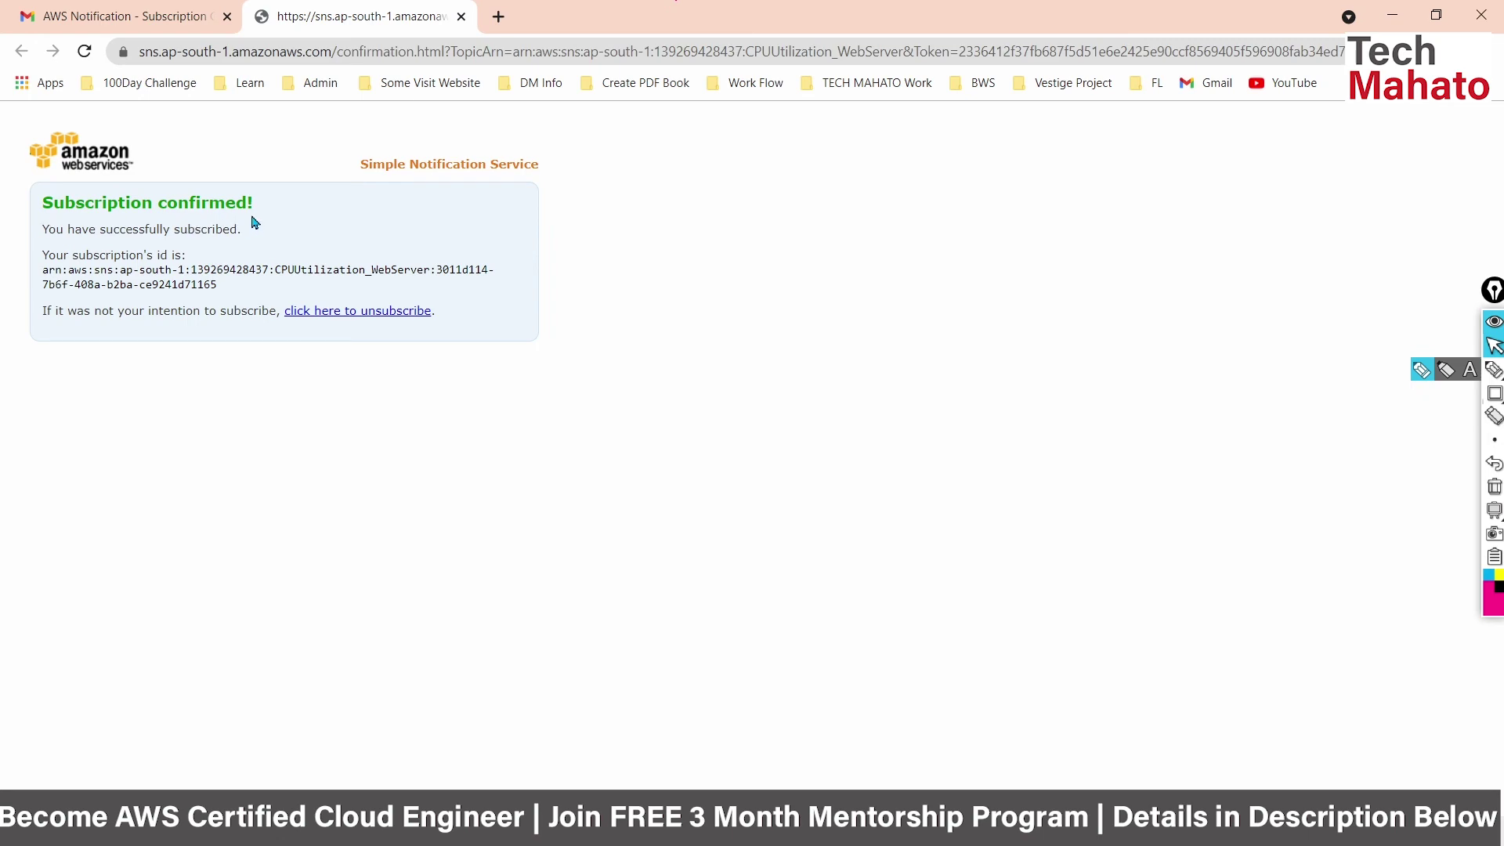
{"action": "key", "text": "alt+Tab"}
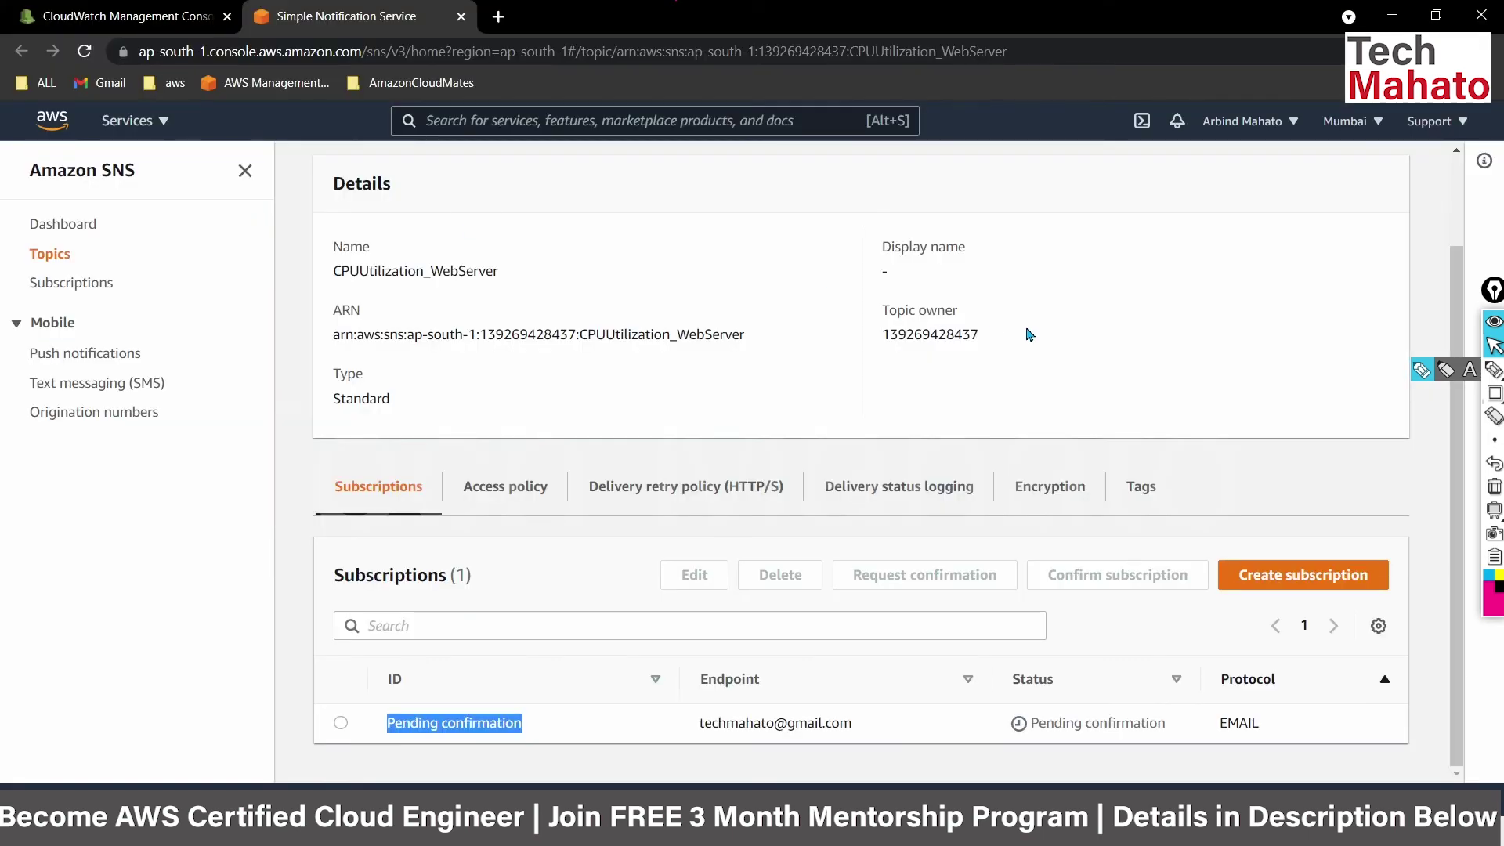
Verify the topic's email subscription shows Confirmed and return to the CloudWatch alarm wizard.
{"action": "scroll", "coordinate": [1265, 270], "scroll_direction": "up", "scroll_amount": 2}
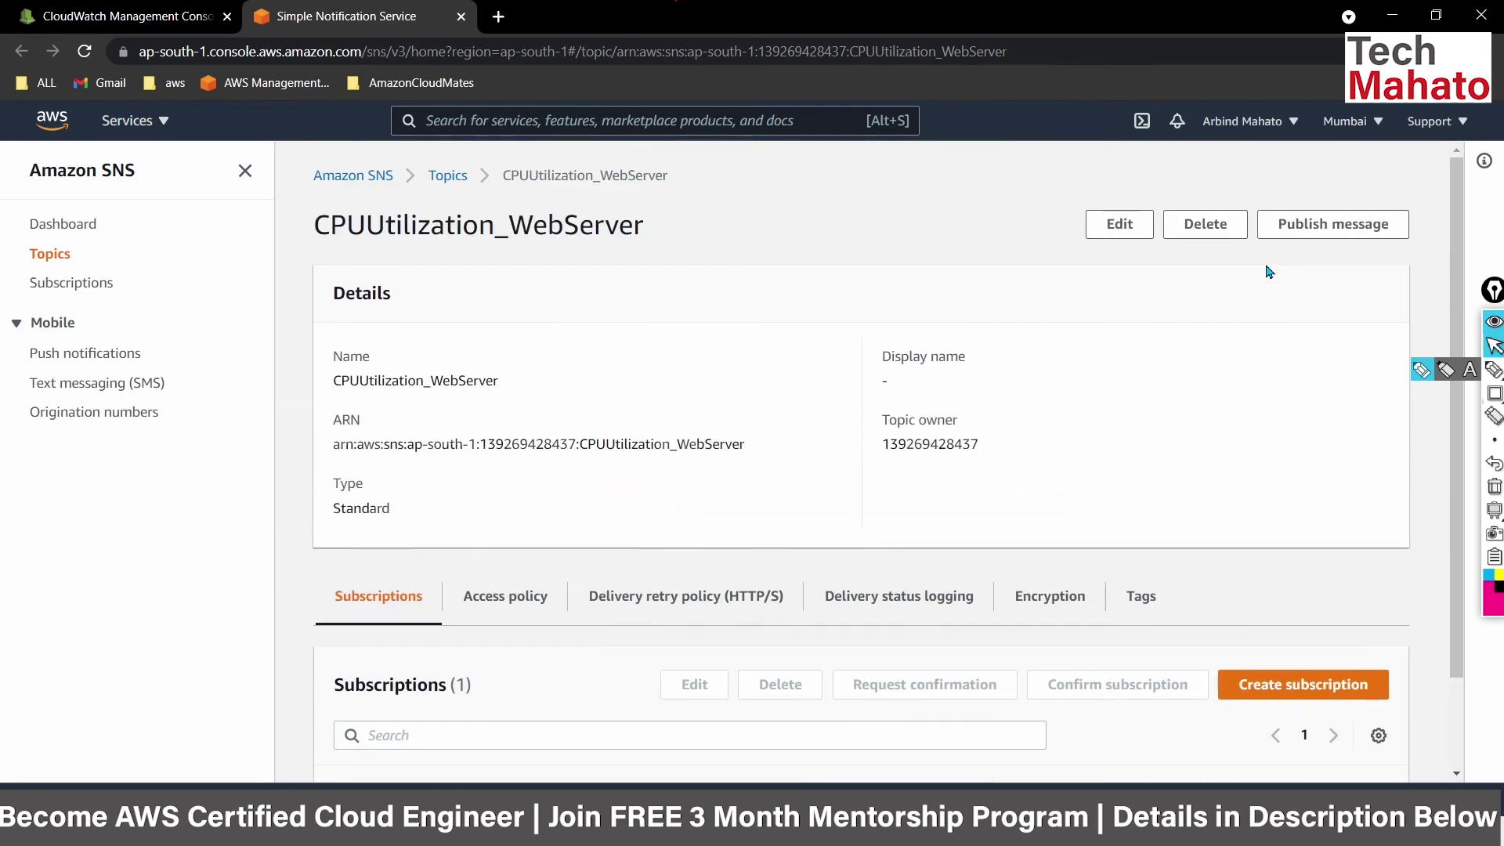
{"action": "scroll", "coordinate": [1268, 272], "scroll_direction": "down", "scroll_amount": 1}
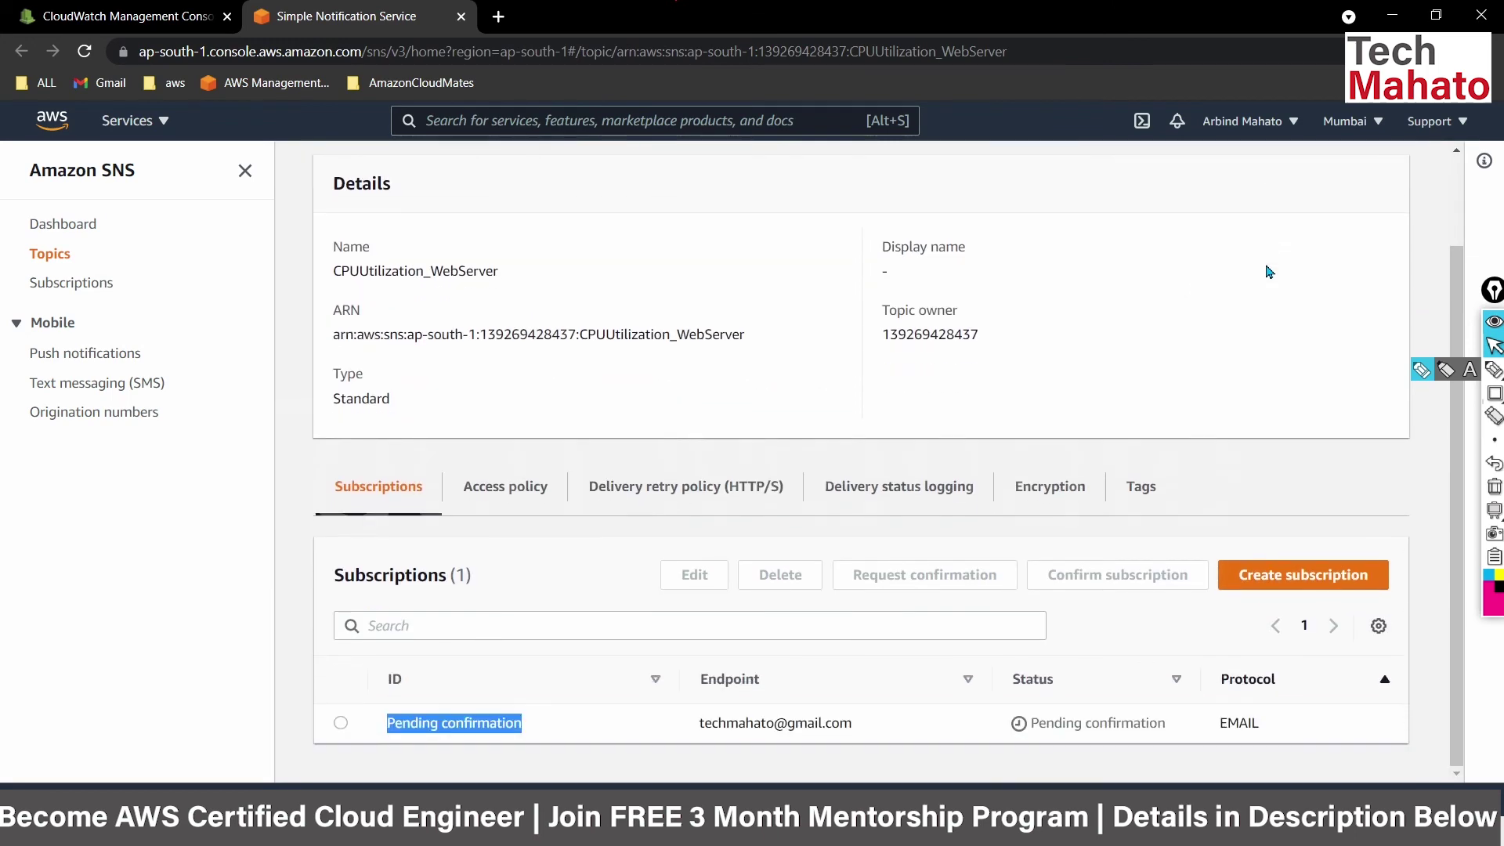
{"action": "scroll", "coordinate": [1269, 272], "scroll_direction": "up", "scroll_amount": 1}
{"action": "scroll", "coordinate": [976, 360], "scroll_direction": "down", "scroll_amount": 1}
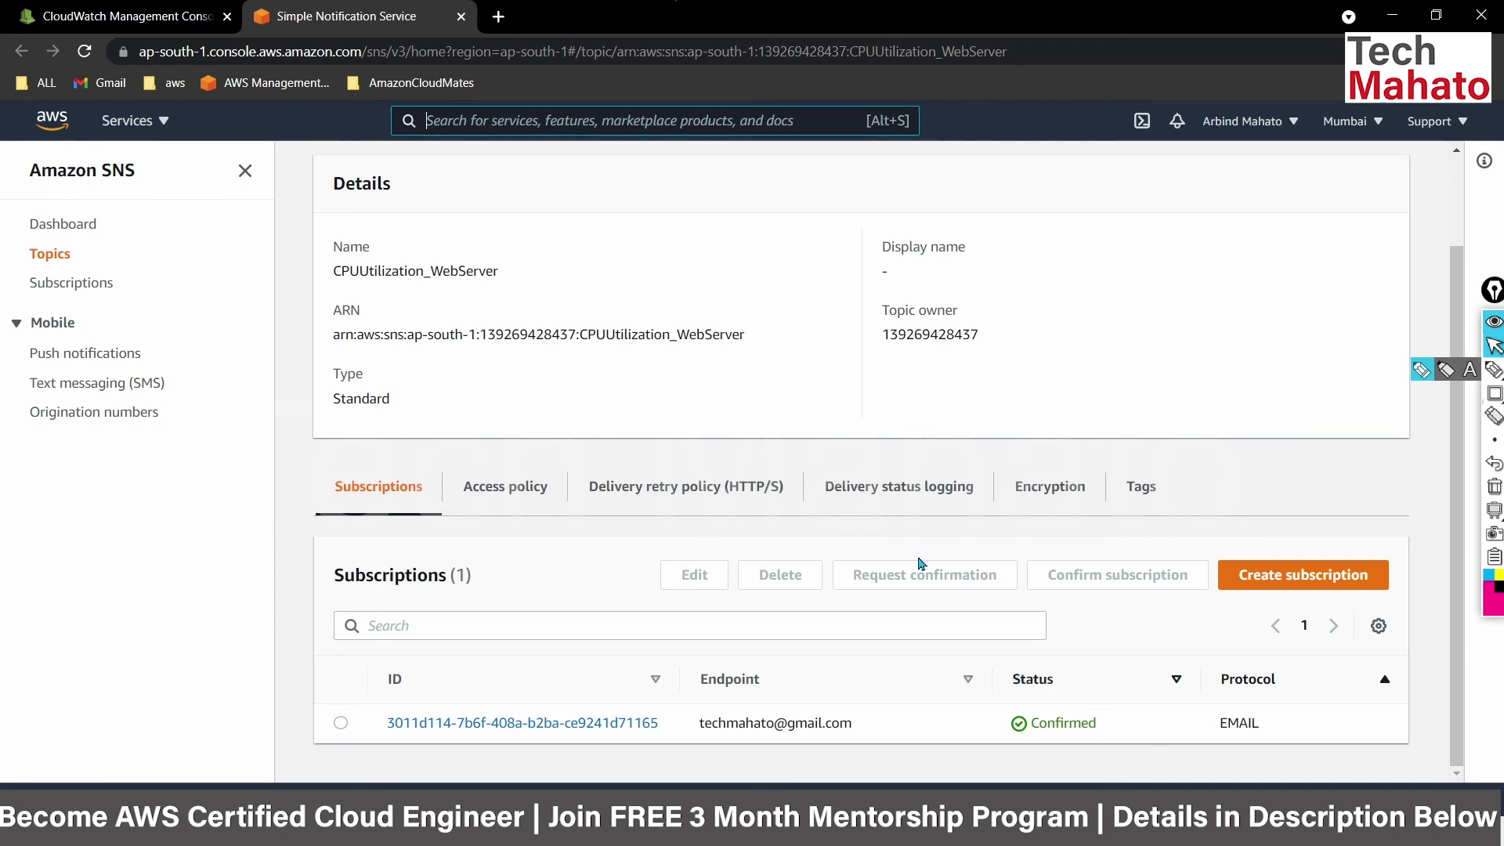
{"action": "left_click", "coordinate": [172, 10]}
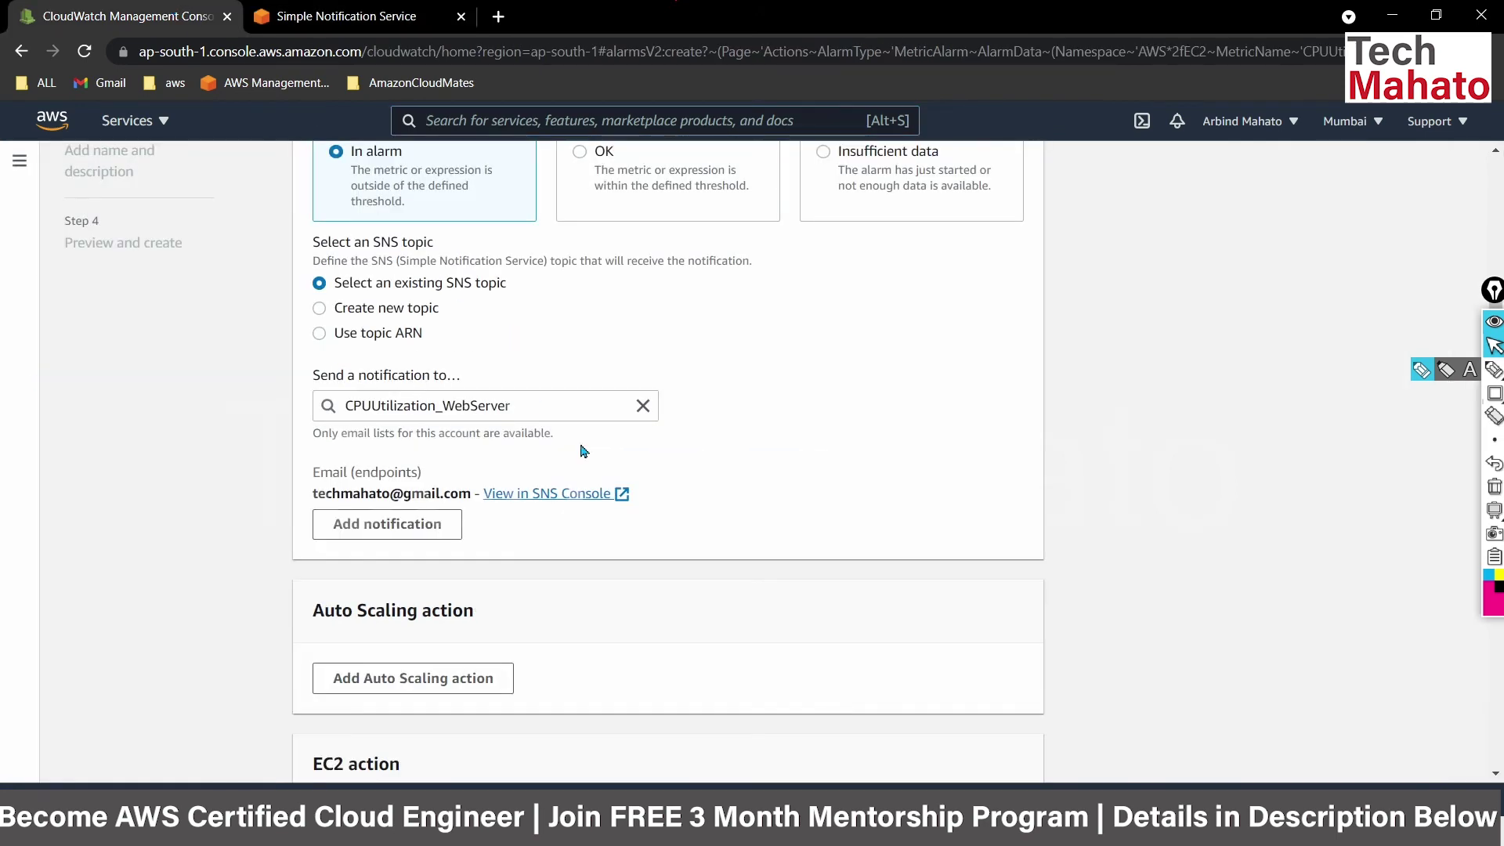
Name the alarm EC2_CPU_Alert and advance to the Preview and create step.
{"action": "scroll", "coordinate": [619, 479], "scroll_direction": "down", "scroll_amount": 5}
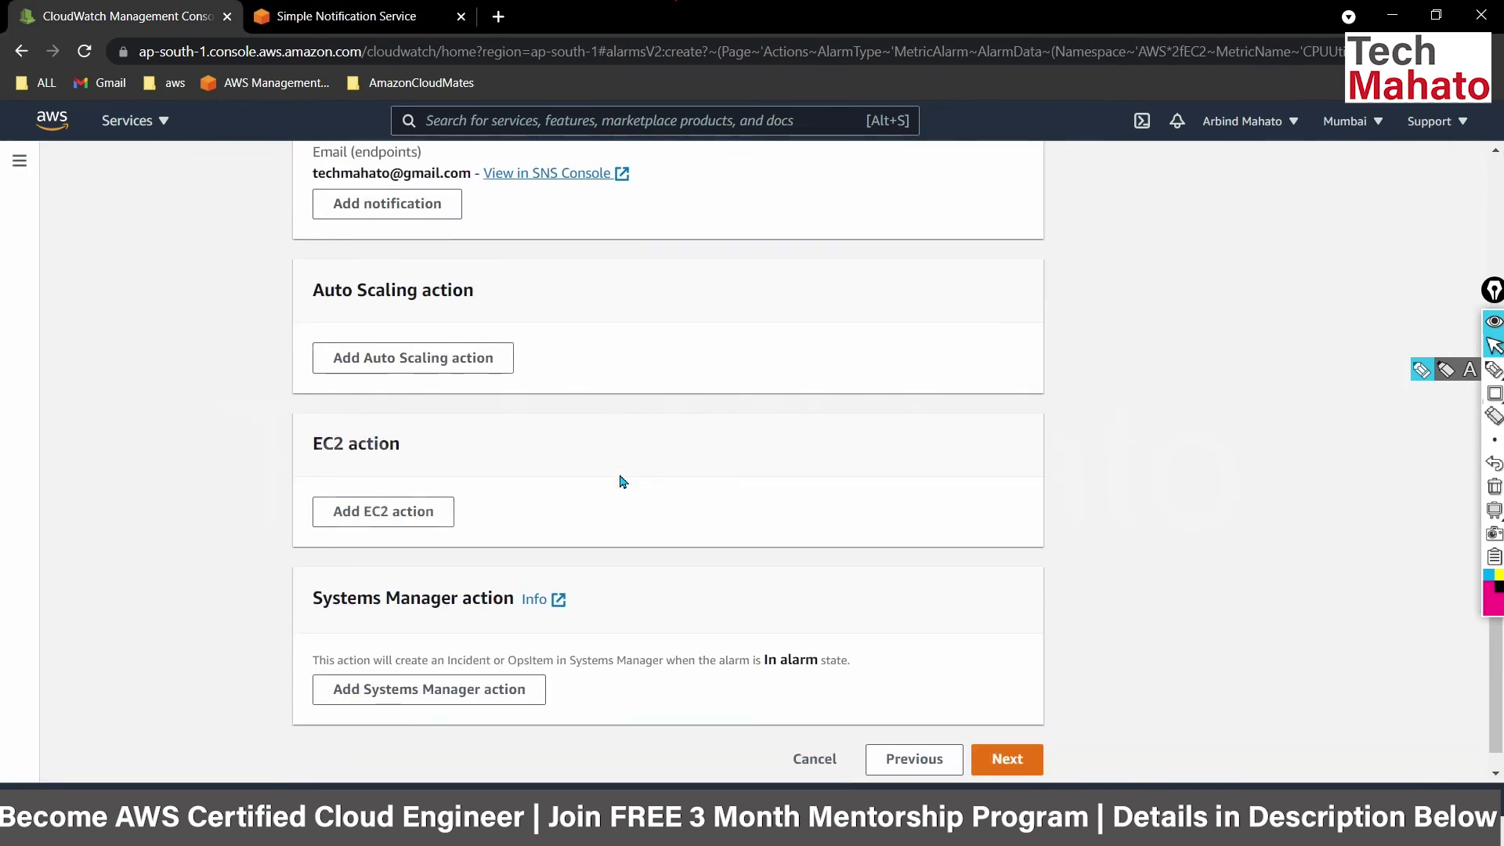
{"action": "left_click", "coordinate": [1025, 741]}
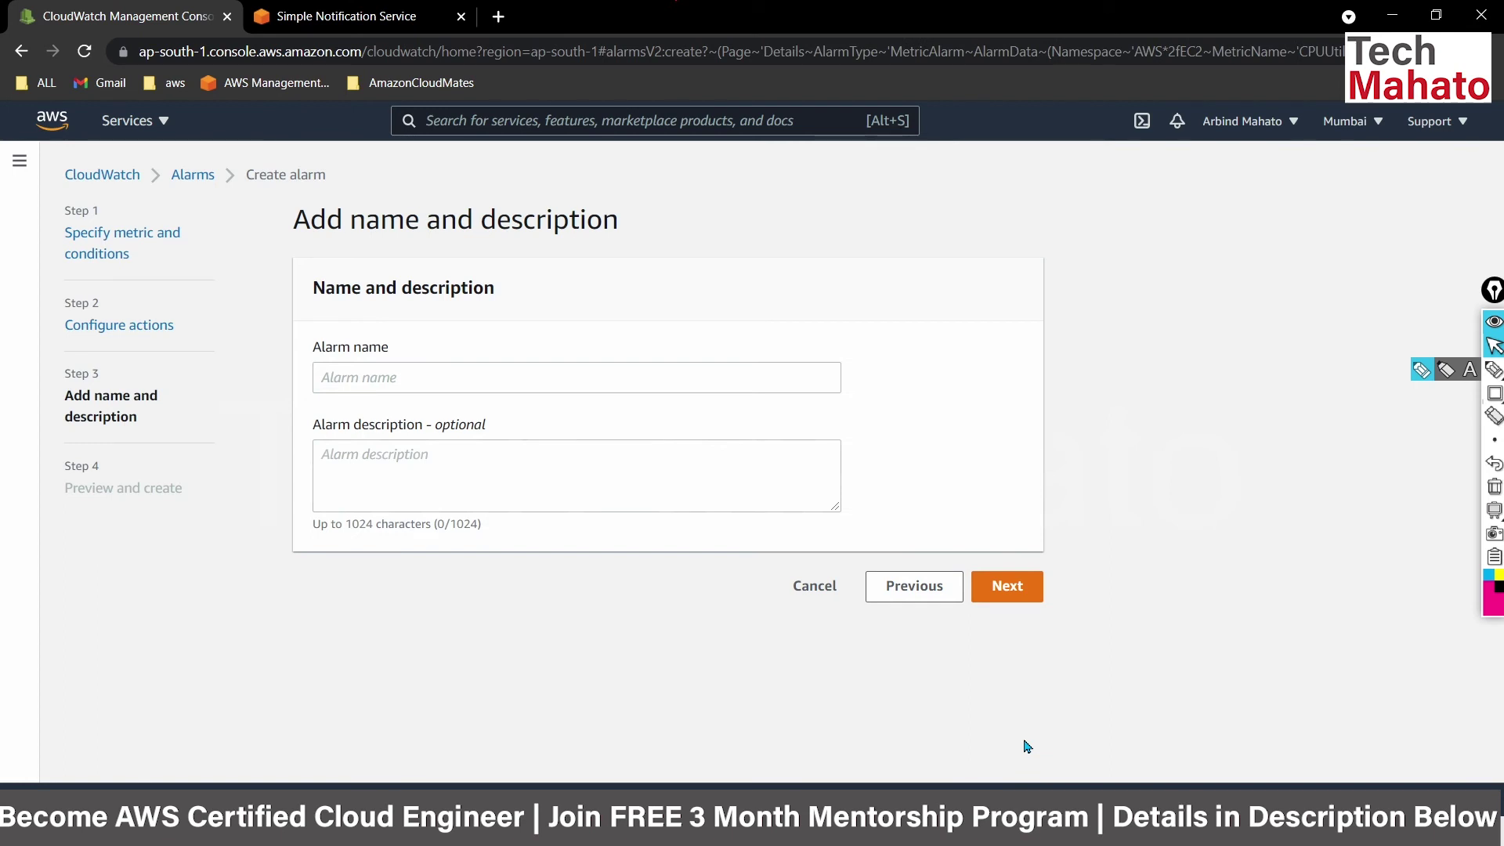
{"action": "left_click", "coordinate": [515, 383]}
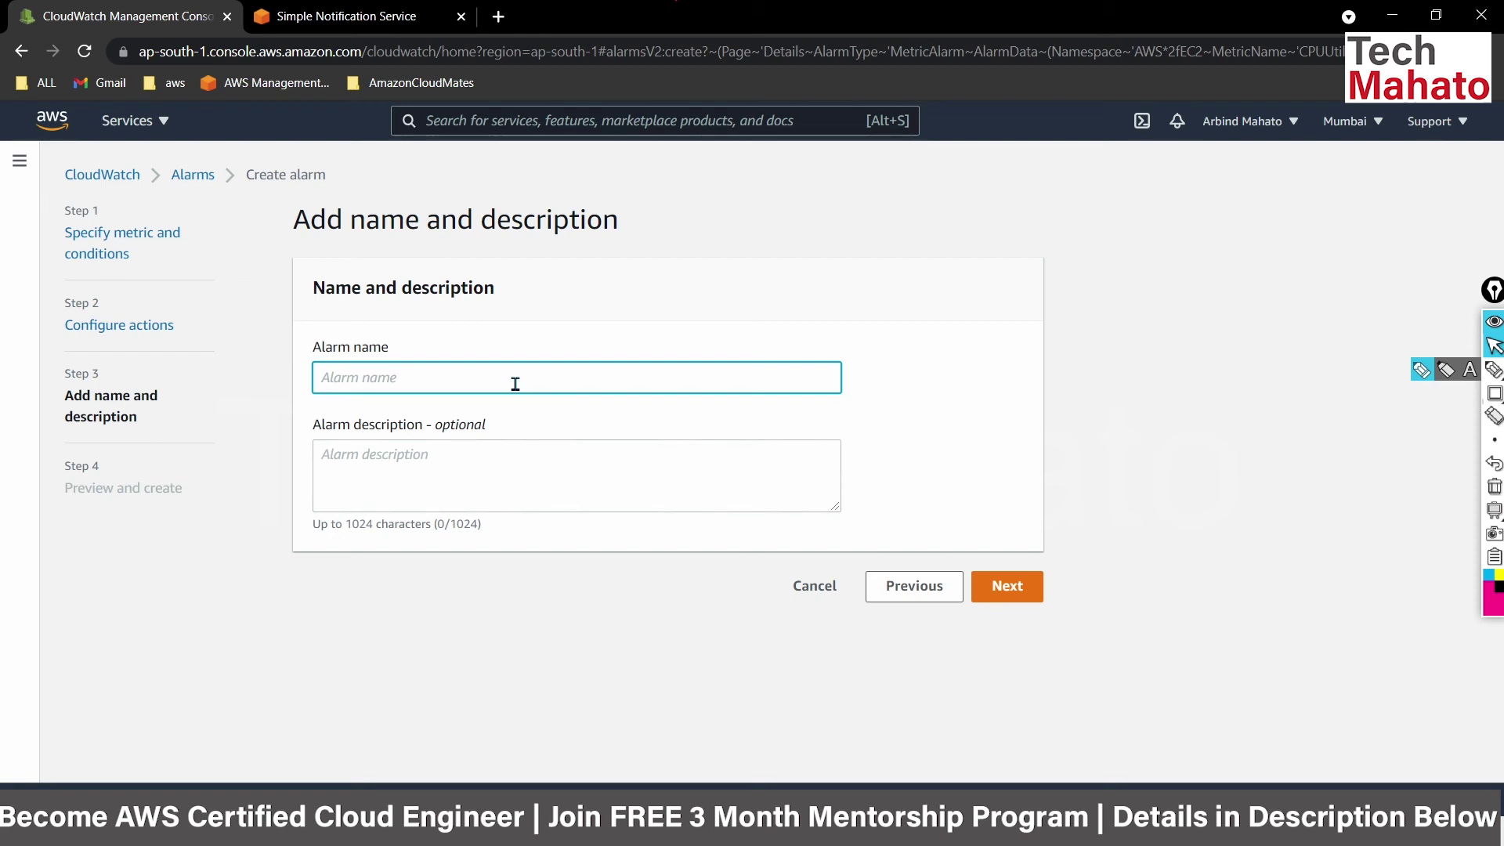
{"action": "type", "text": "EC2_CPU_Alert"}
{"action": "left_click", "coordinate": [1007, 587]}
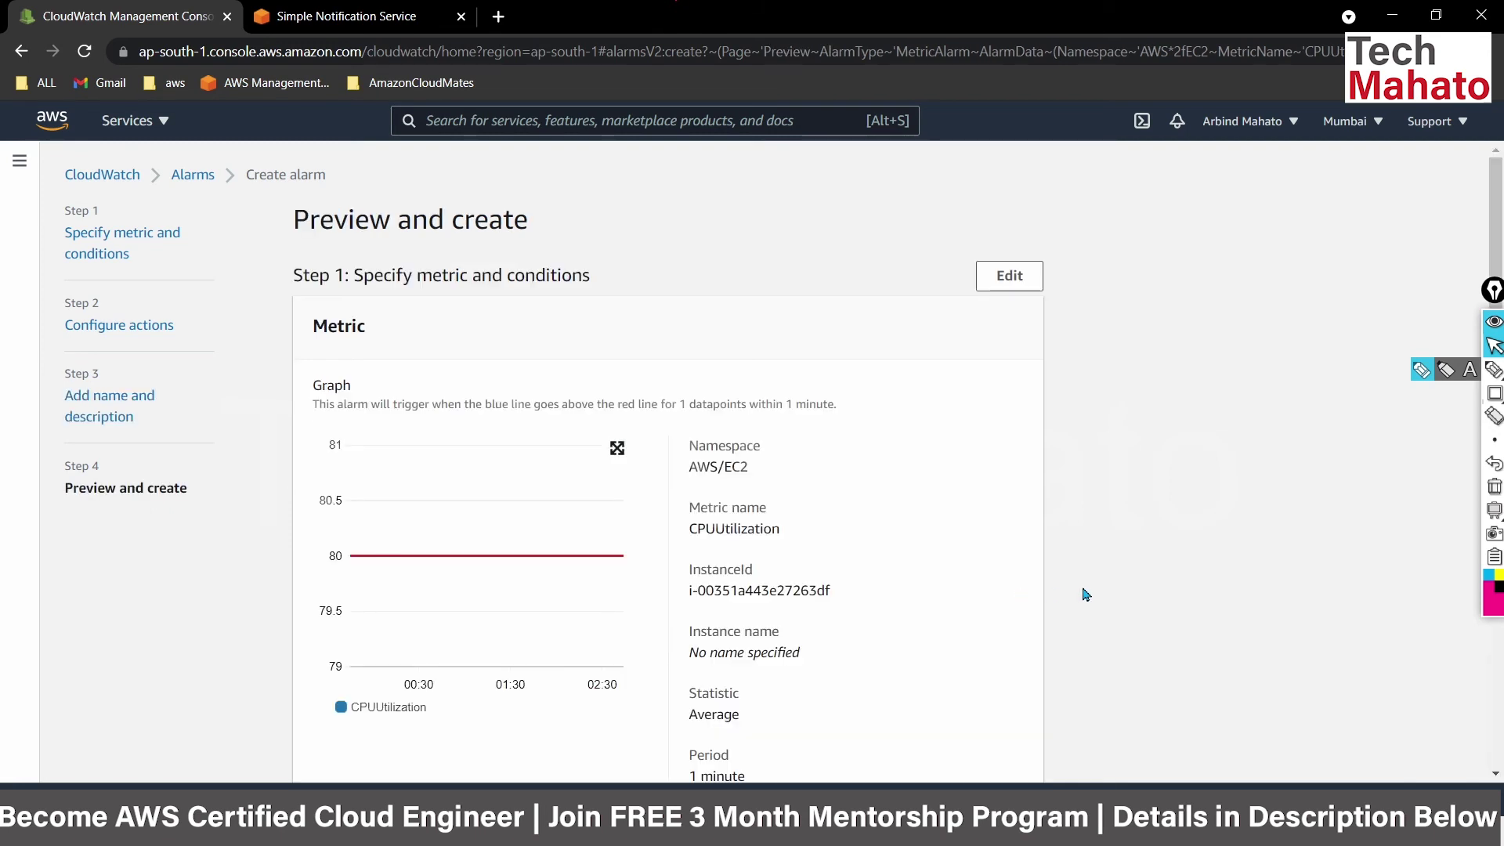
Review the EC2_CPU_Alert metric, notification and name settings and create the alarm.
{"action": "scroll", "coordinate": [1085, 593], "scroll_direction": "down", "scroll_amount": 3}
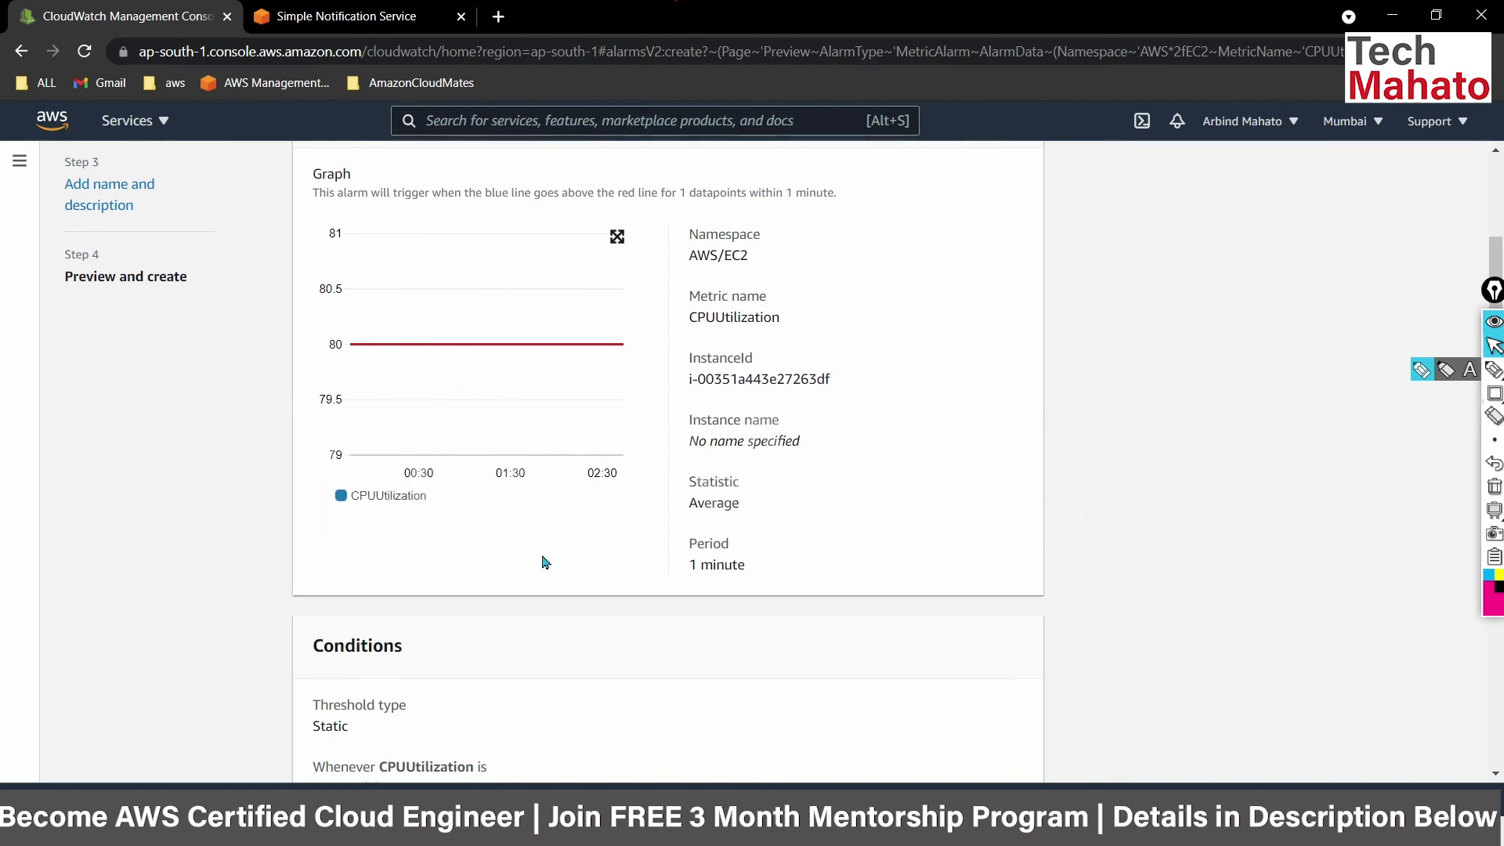
{"action": "scroll", "coordinate": [545, 561], "scroll_direction": "down", "scroll_amount": 10}
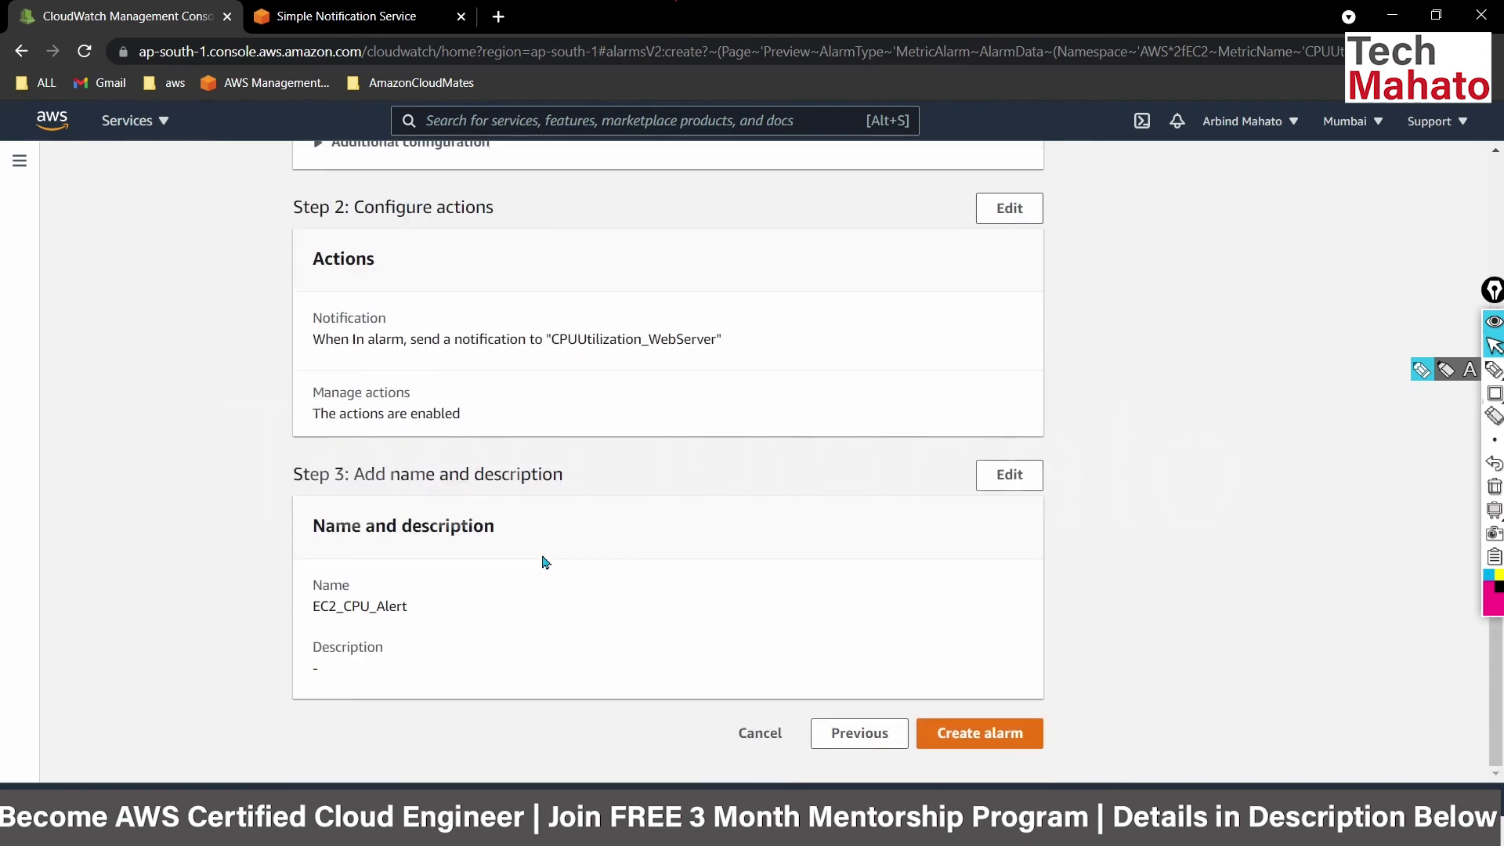
{"action": "left_click", "coordinate": [954, 741]}
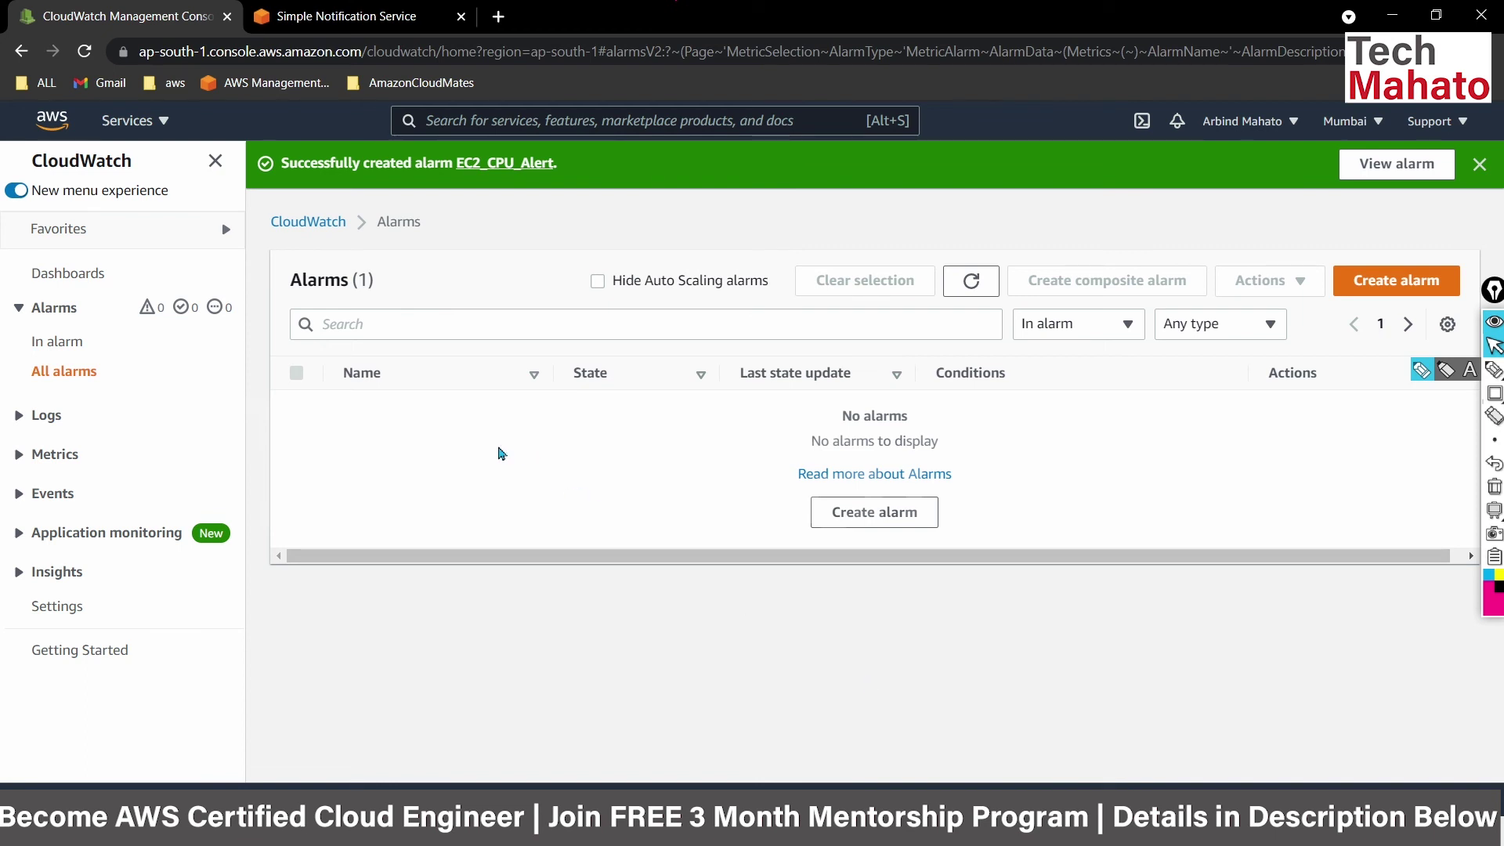
Filter alarms by In alarm, then All alarms, and open EC2_CPU_Alert showing Insufficient data.
{"action": "left_click", "coordinate": [55, 347]}
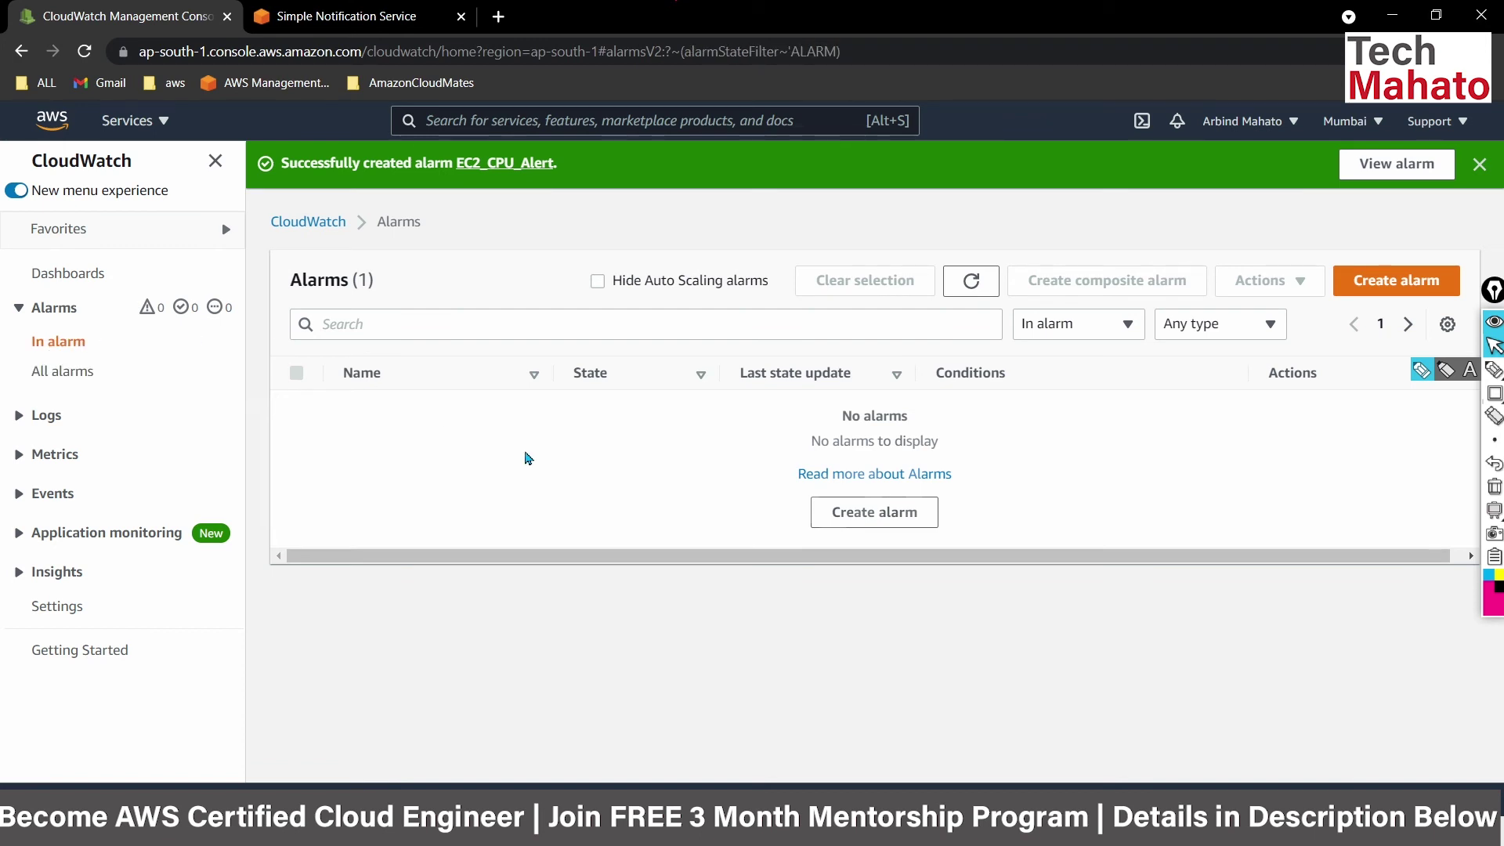
{"action": "left_click", "coordinate": [57, 375]}
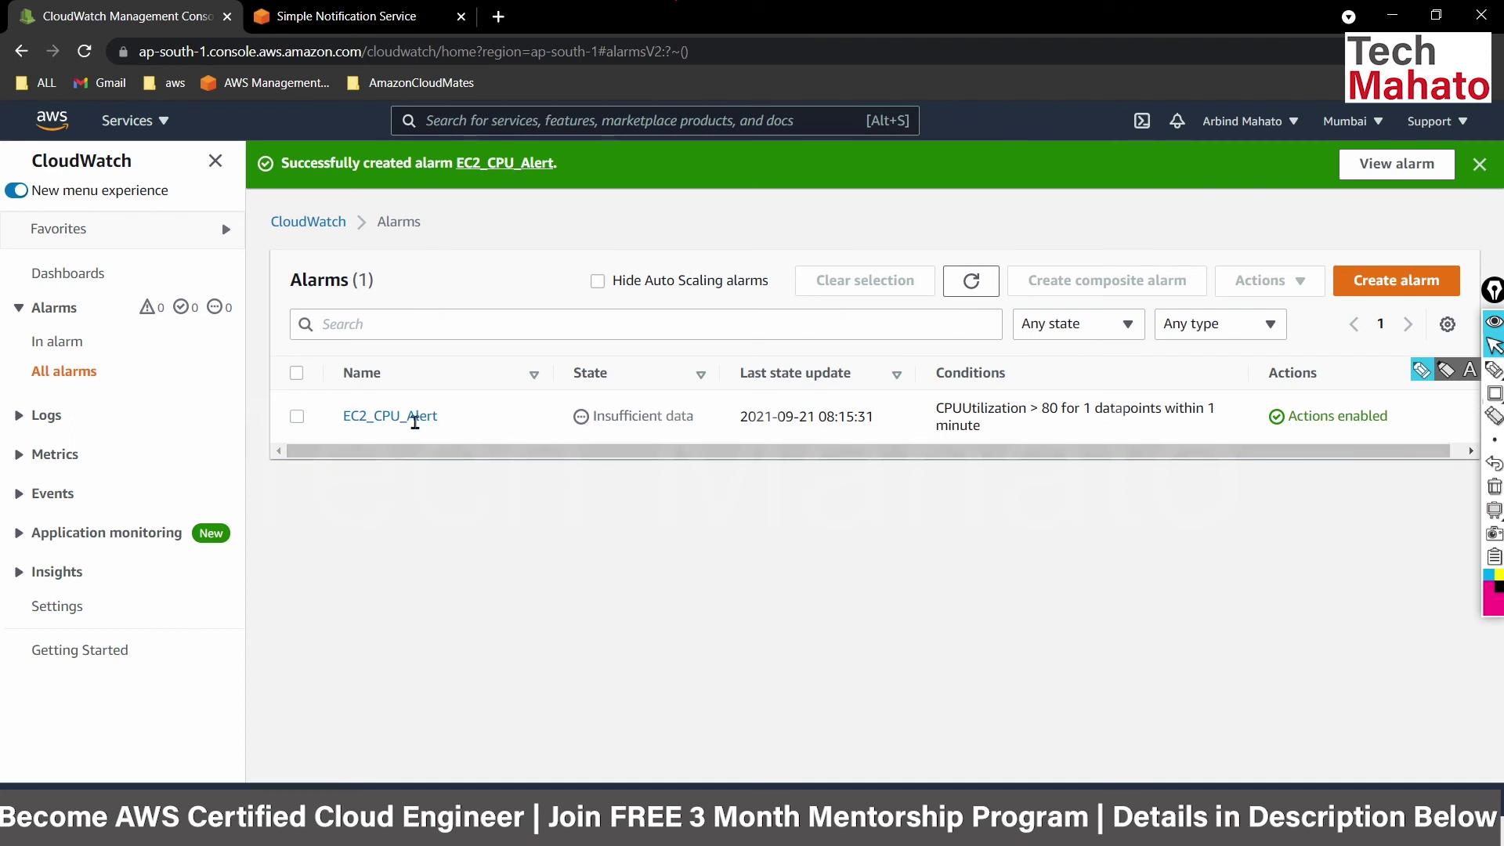
{"action": "left_click", "coordinate": [394, 419]}
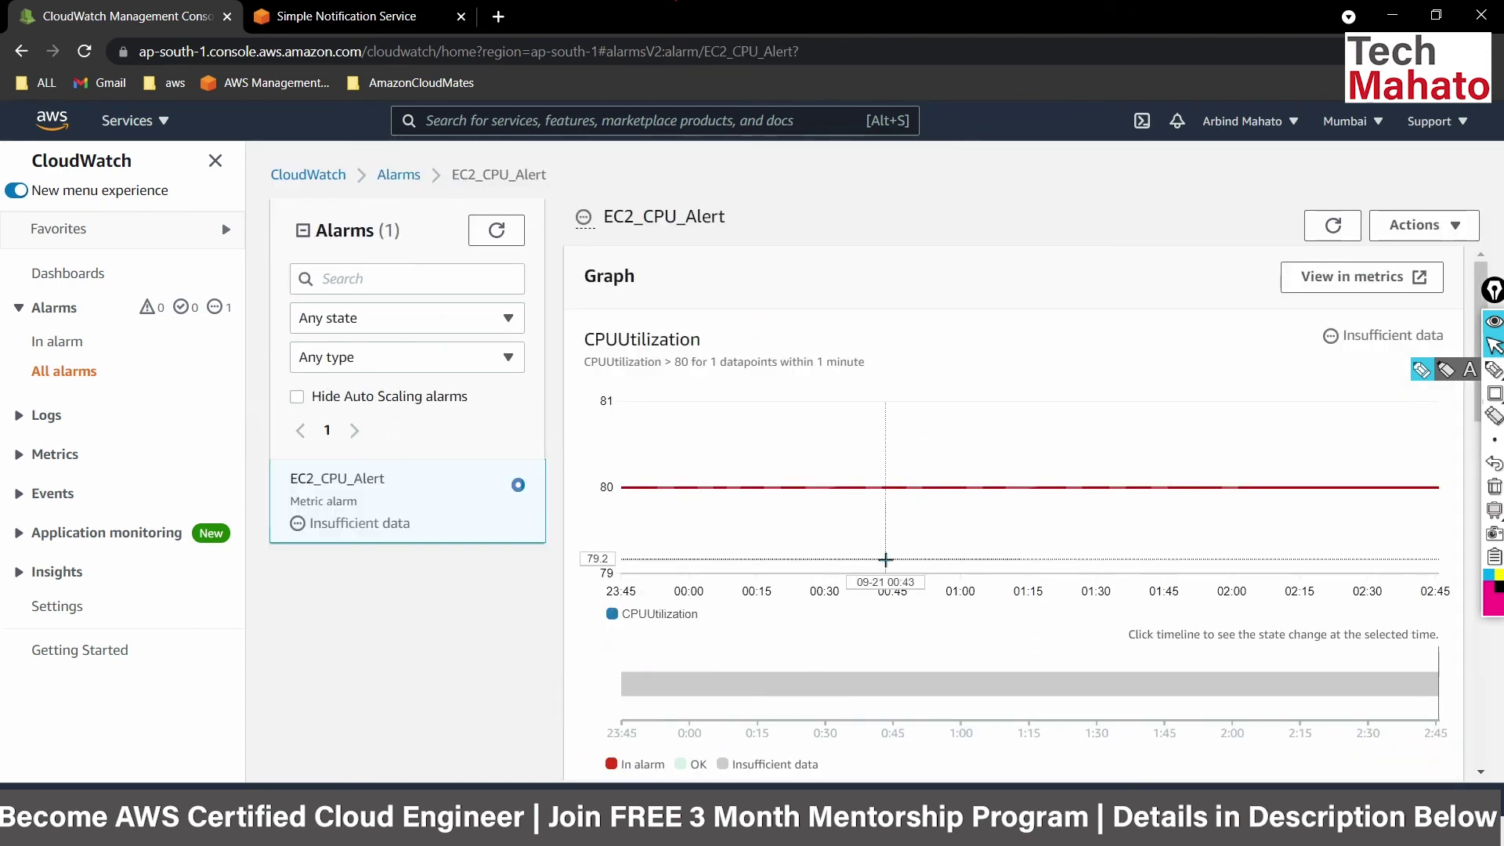
{"action": "scroll", "coordinate": [885, 560], "scroll_direction": "down", "scroll_amount": 5}
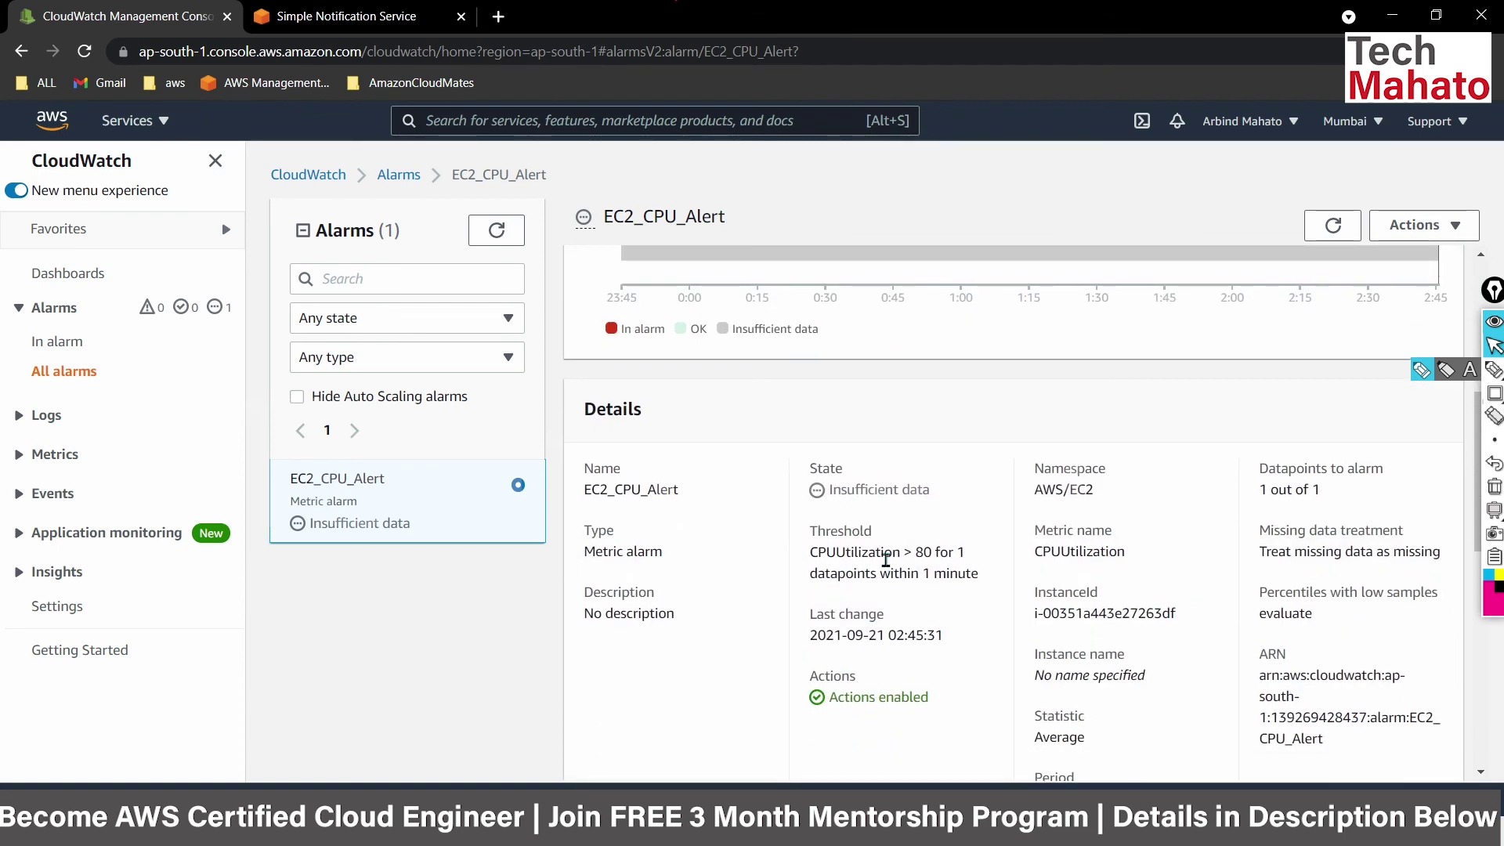
{"action": "scroll", "coordinate": [885, 560], "scroll_direction": "up", "scroll_amount": 5}
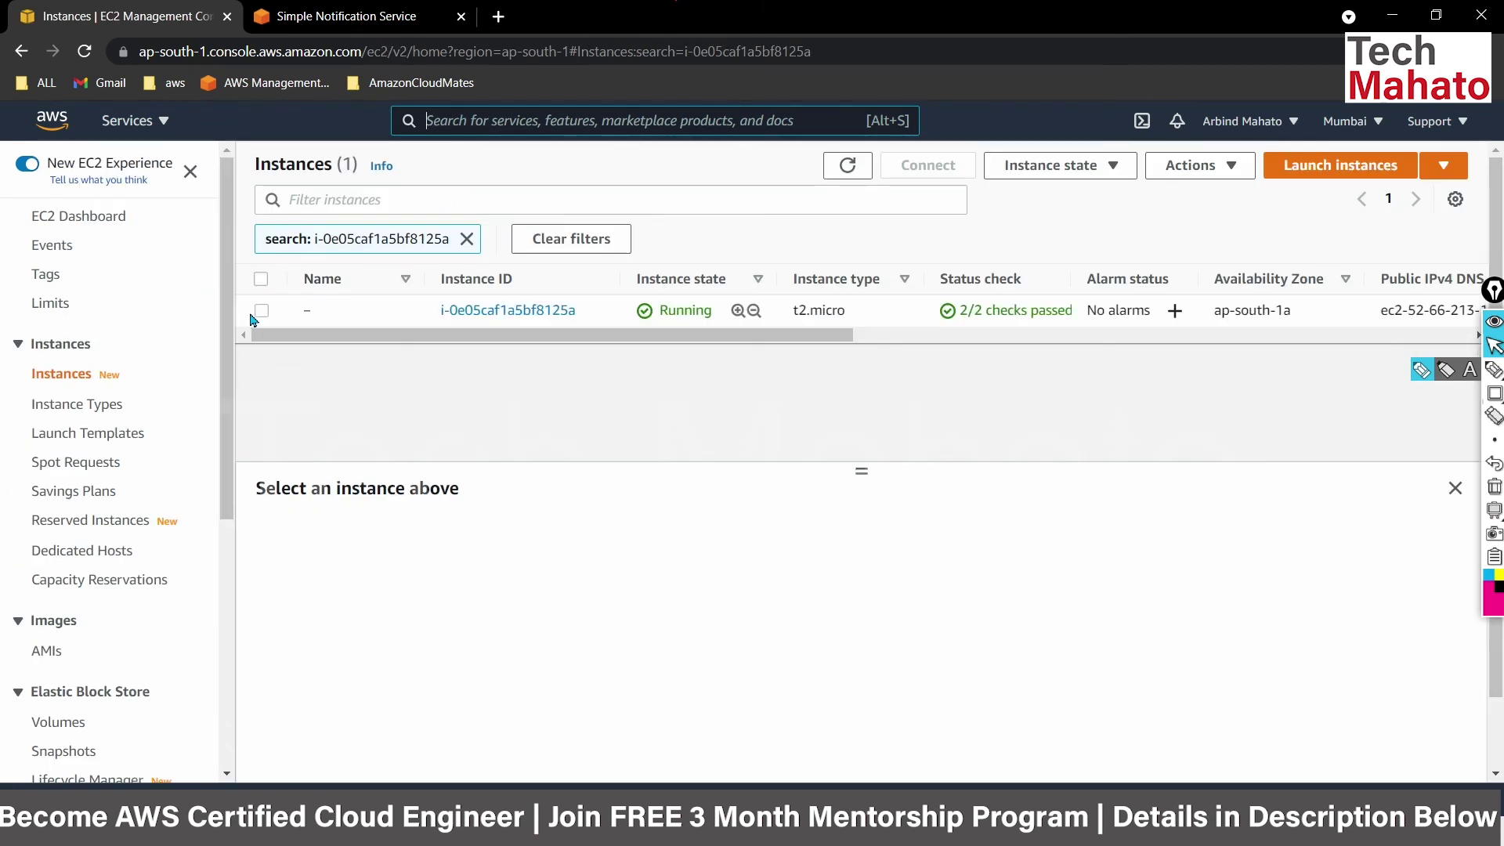
Select the running t2.micro instance and show its Monitoring tab with the CPU utilization chart.
{"action": "left_click", "coordinate": [261, 311]}
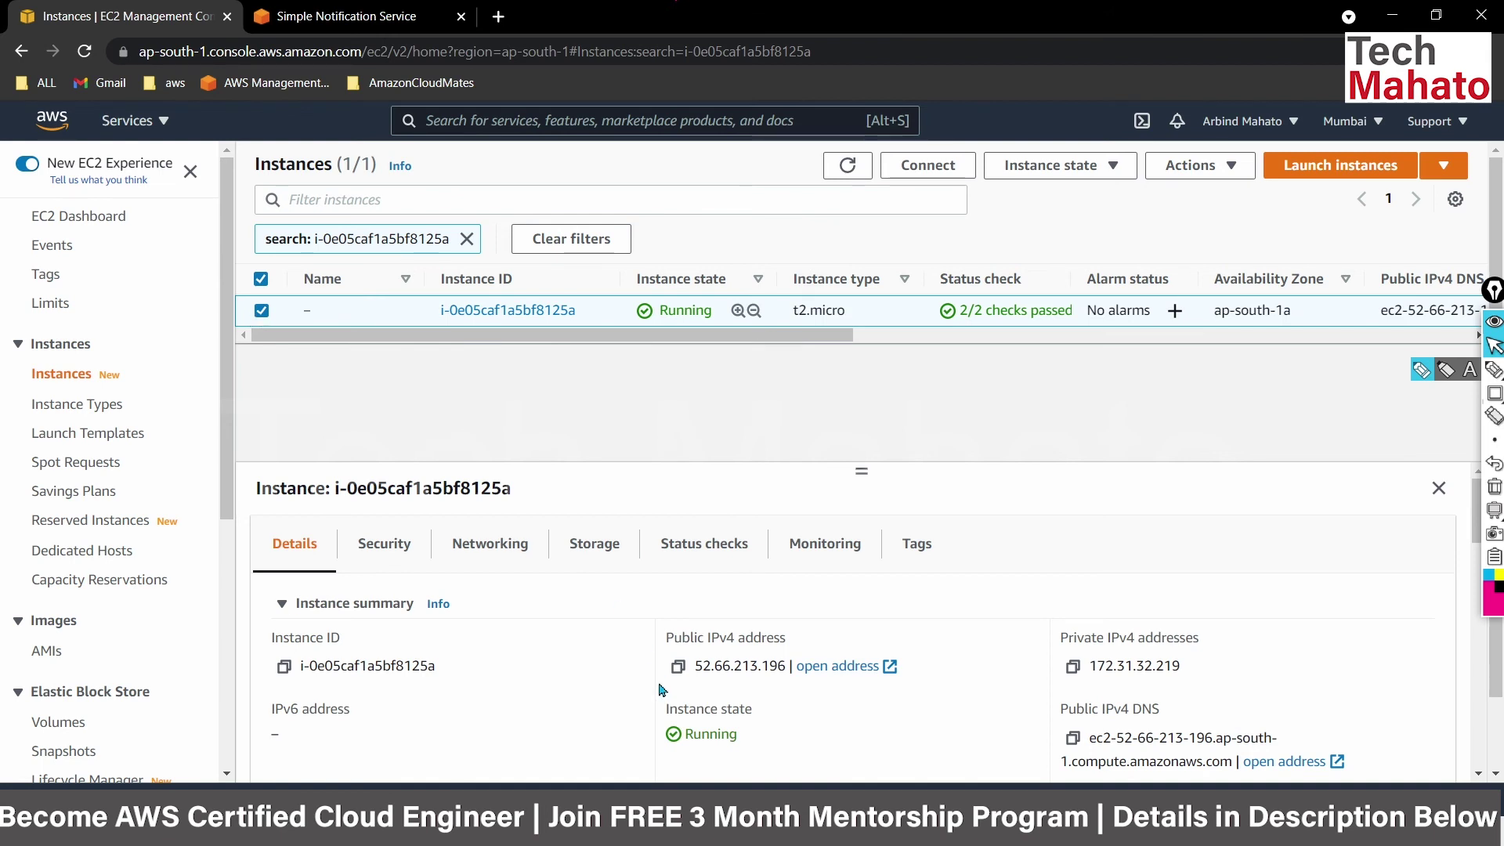
{"action": "scroll", "coordinate": [660, 691], "scroll_direction": "down", "scroll_amount": 1}
{"action": "scroll", "coordinate": [660, 690], "scroll_direction": "up", "scroll_amount": 1}
{"action": "left_click", "coordinate": [802, 552]}
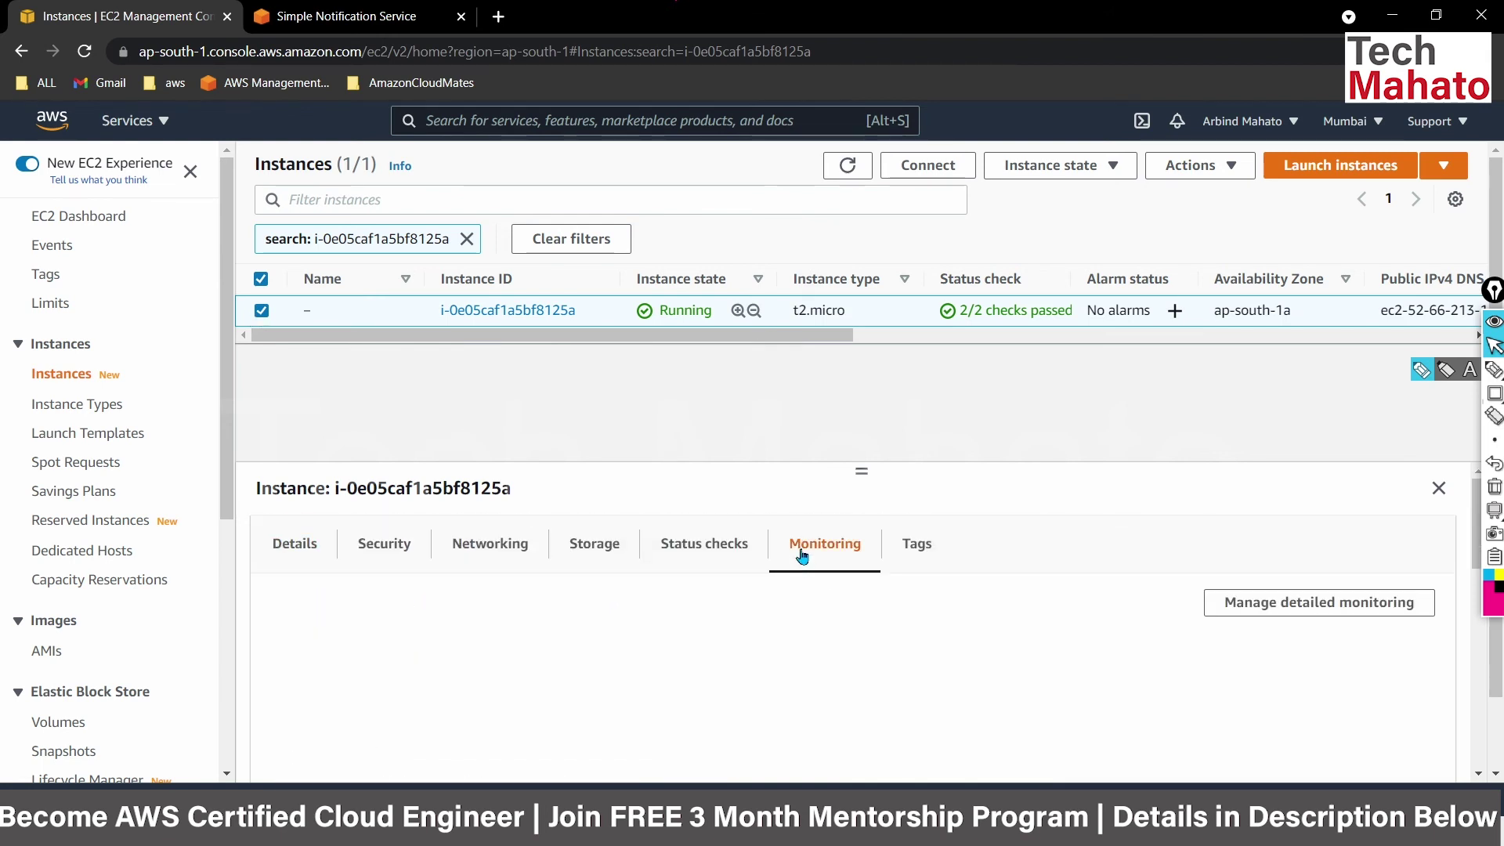
{"action": "scroll", "coordinate": [630, 732], "scroll_direction": "down", "scroll_amount": 2}
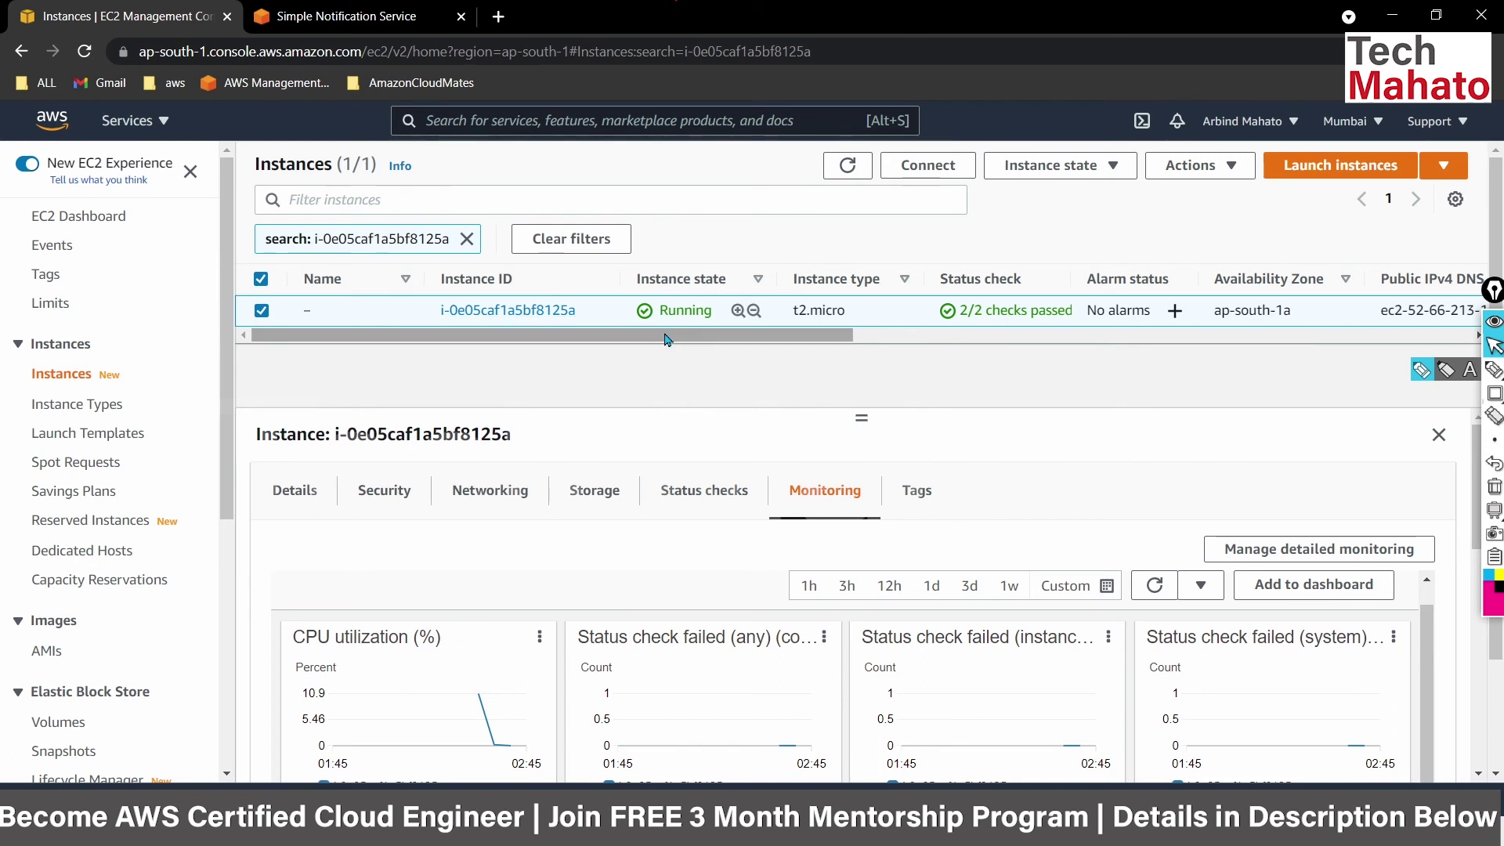
Open an EC2 Instance Connect browser terminal on the instance and become root with sudo su.
{"action": "right_click", "coordinate": [615, 313]}
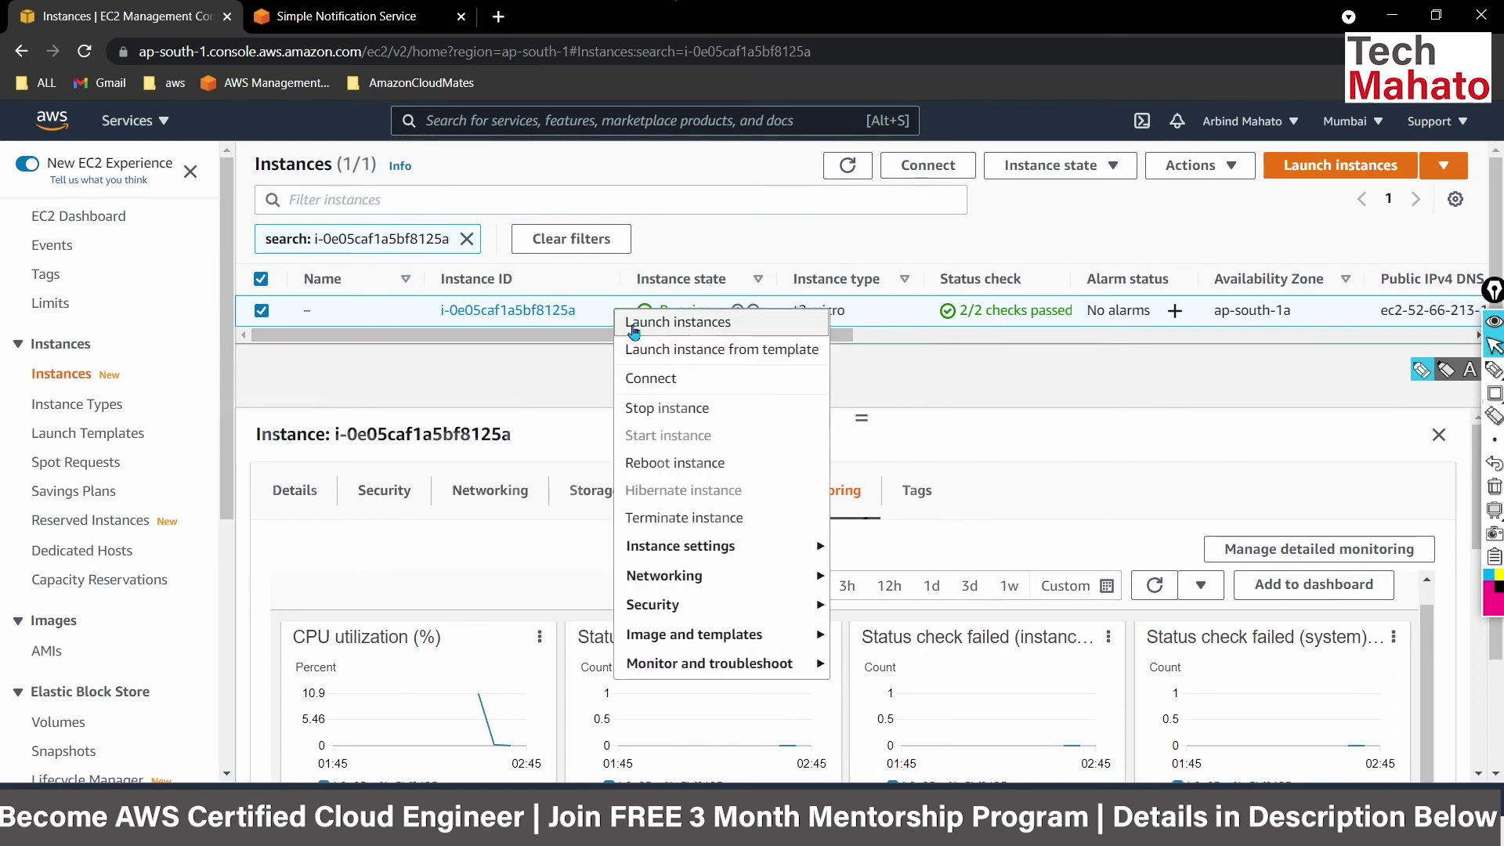
{"action": "left_click", "coordinate": [670, 379]}
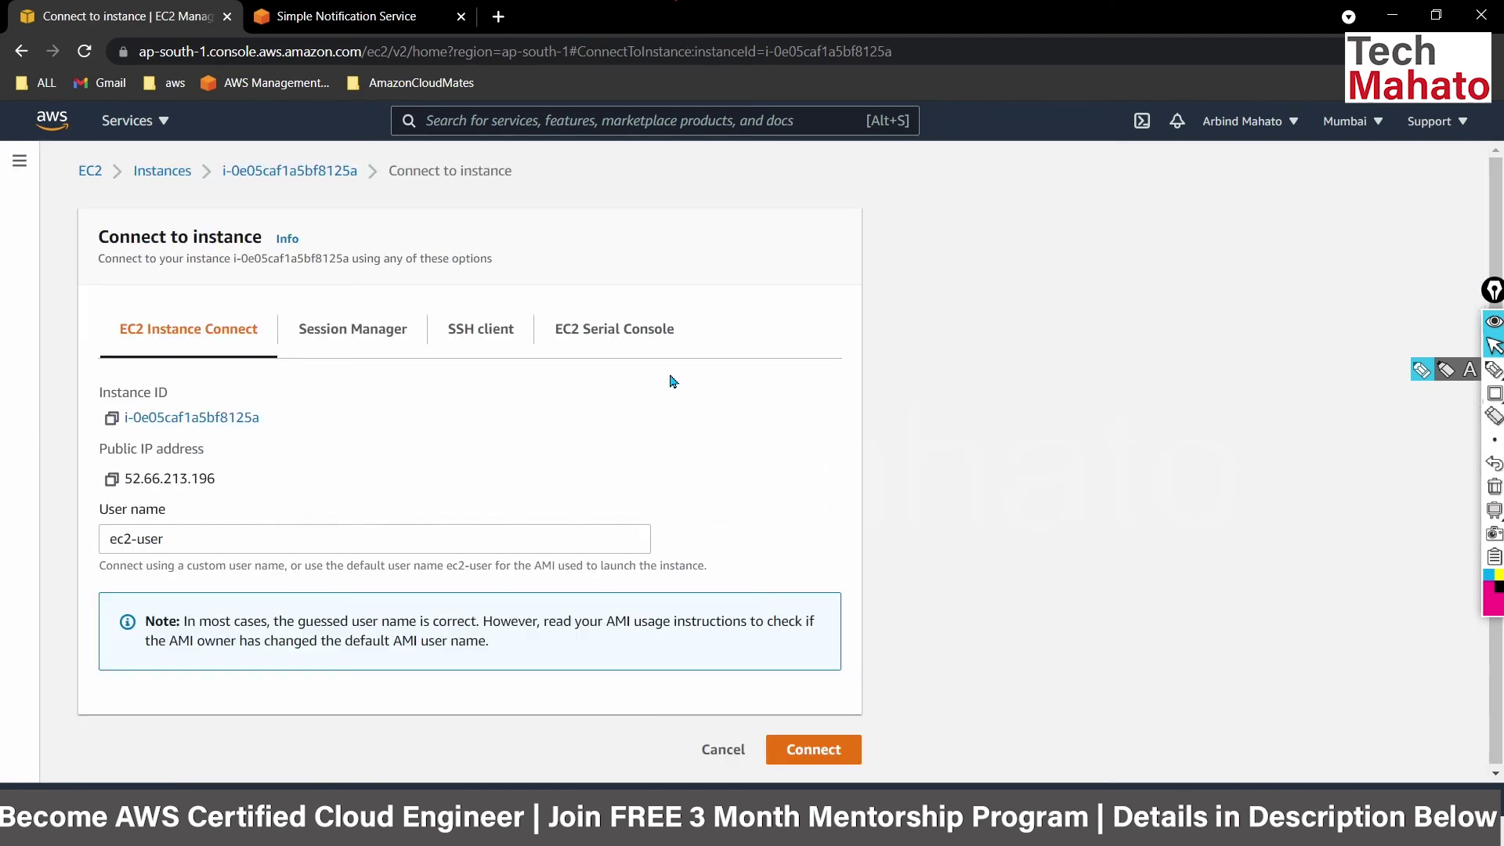
{"action": "left_click", "coordinate": [832, 753]}
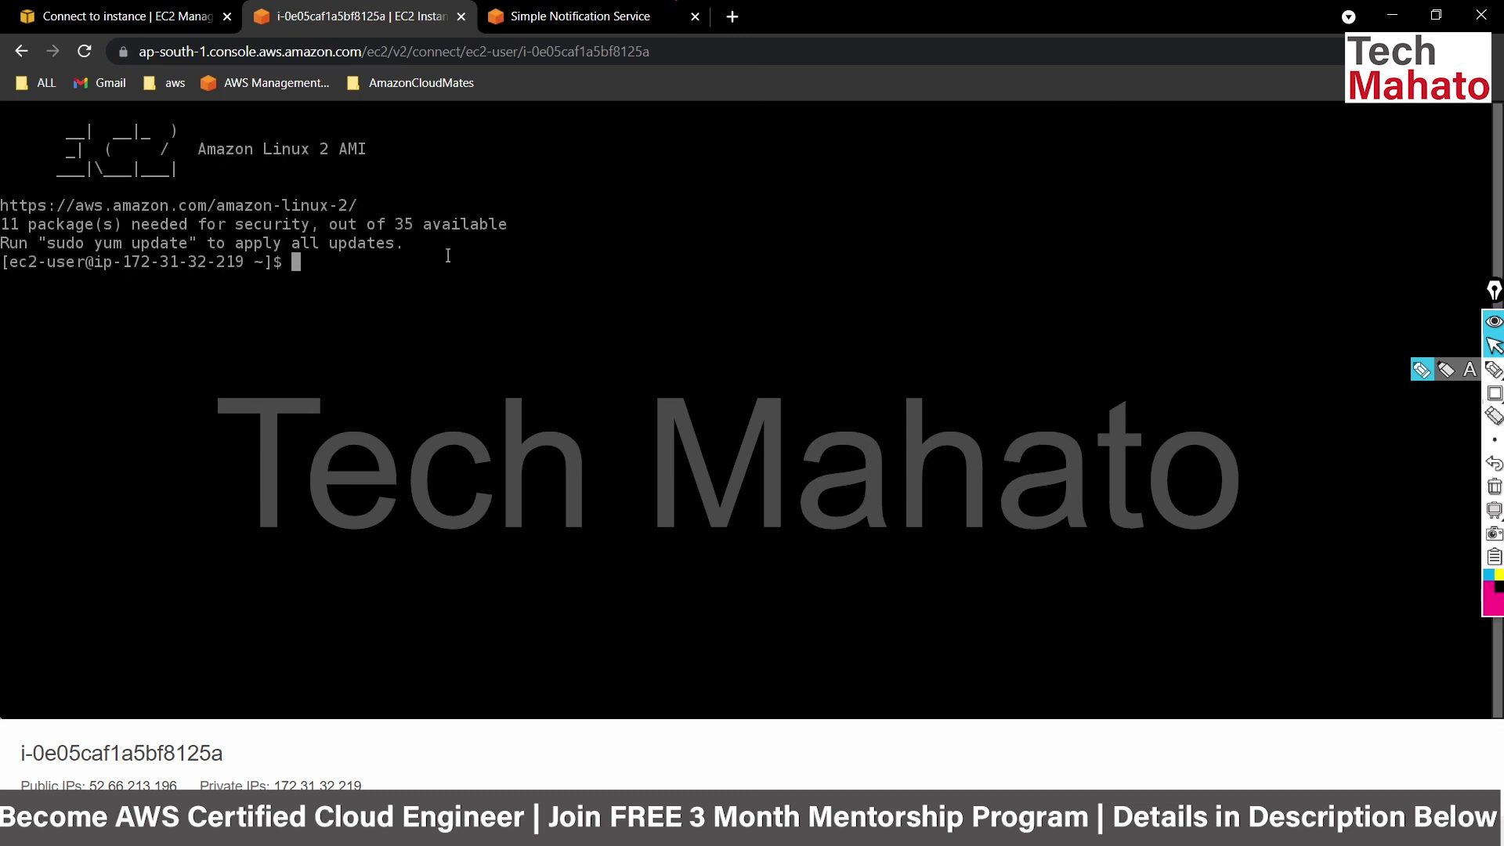
{"action": "key", "text": "ctrl+c"}
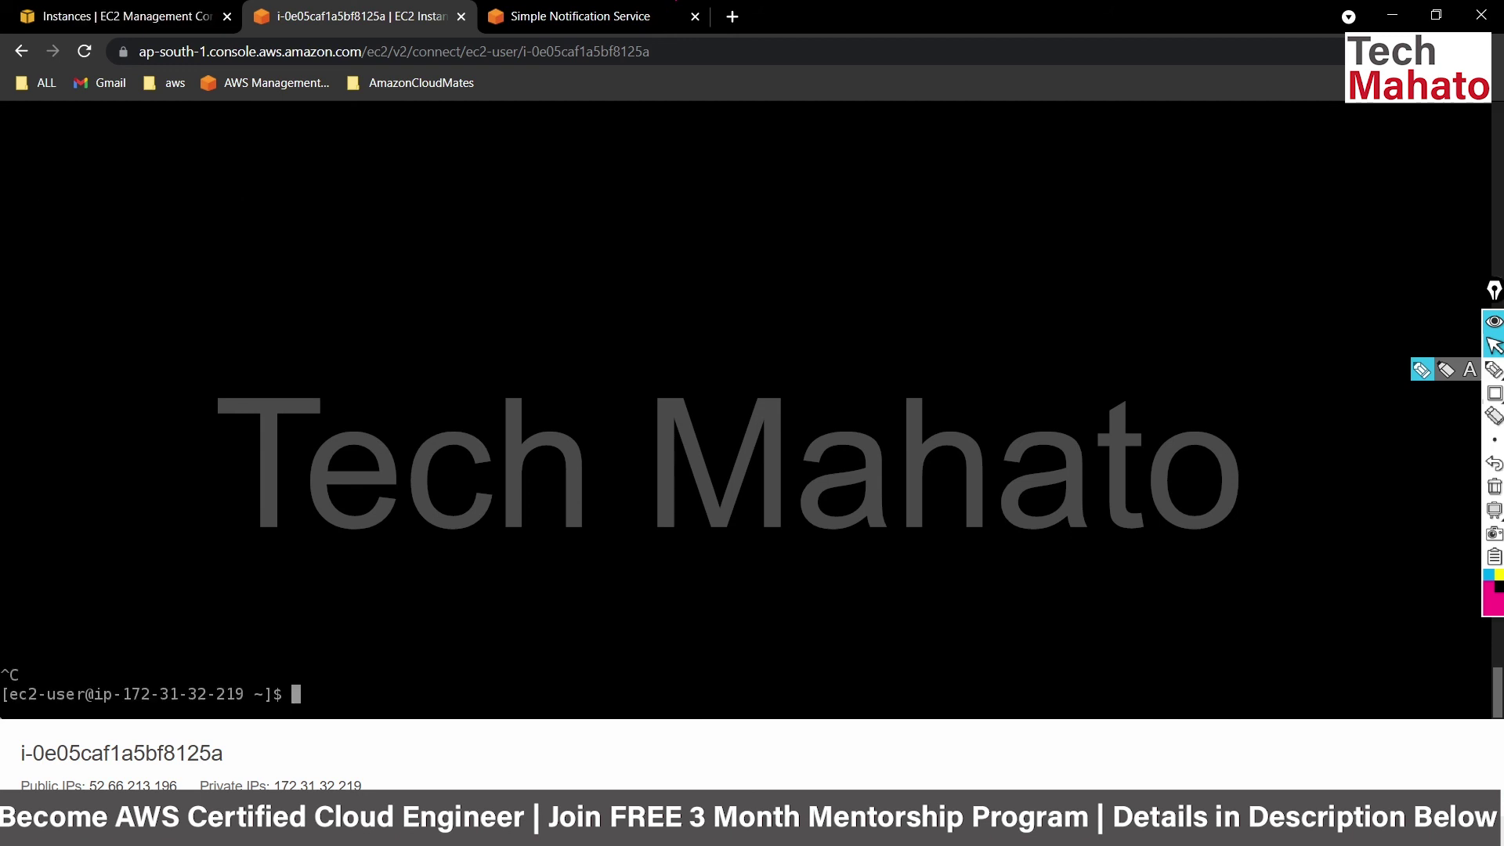
{"action": "type", "text": "sudo su"}
{"action": "key", "text": "Return"}
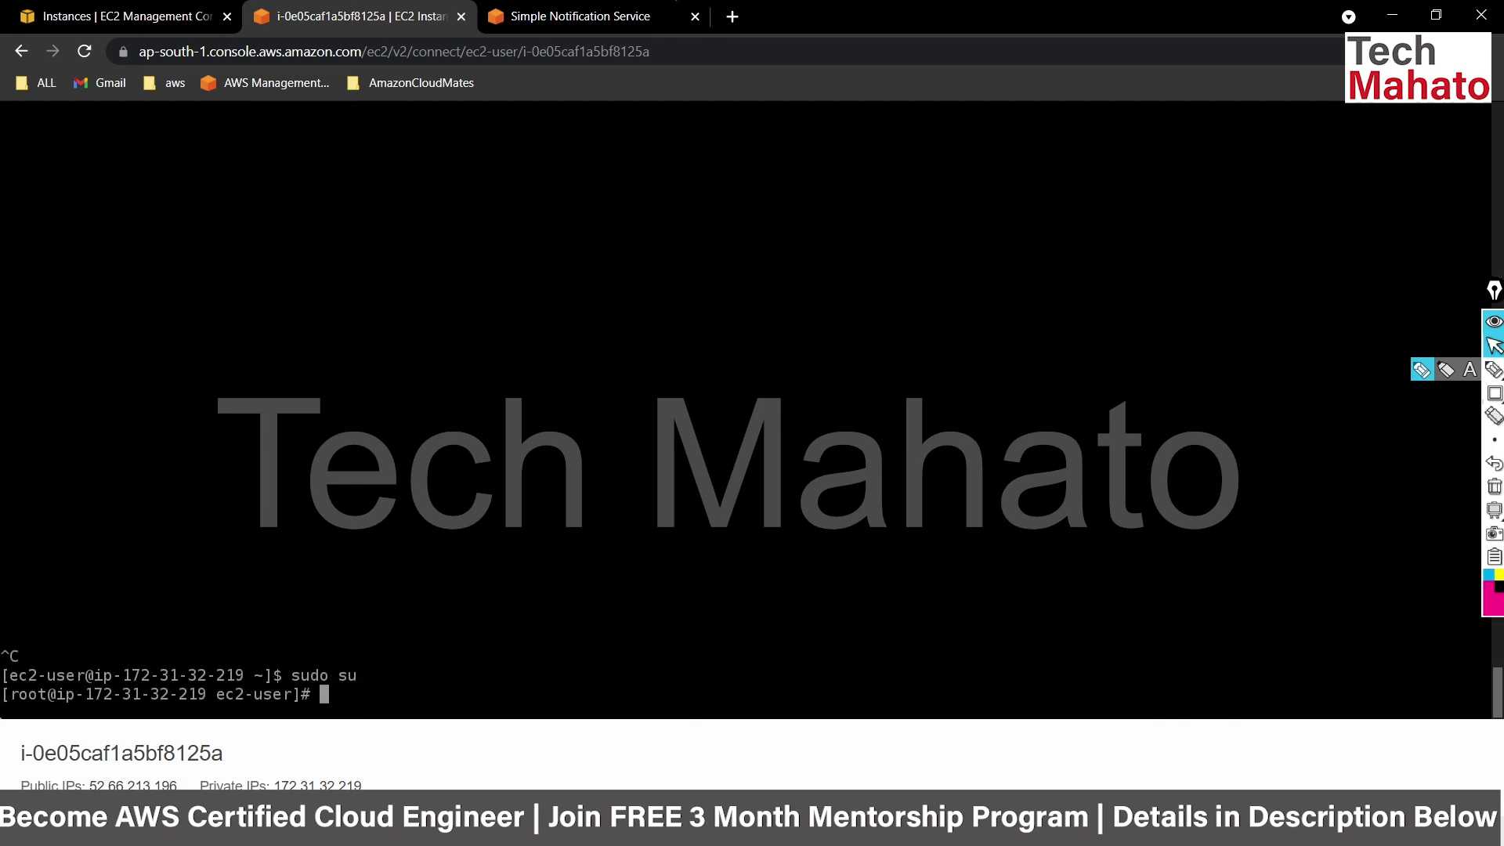
Clear the terminal and run 'while true; do echo; done' to load the CPU.
{"action": "key", "text": "ctrl+l"}
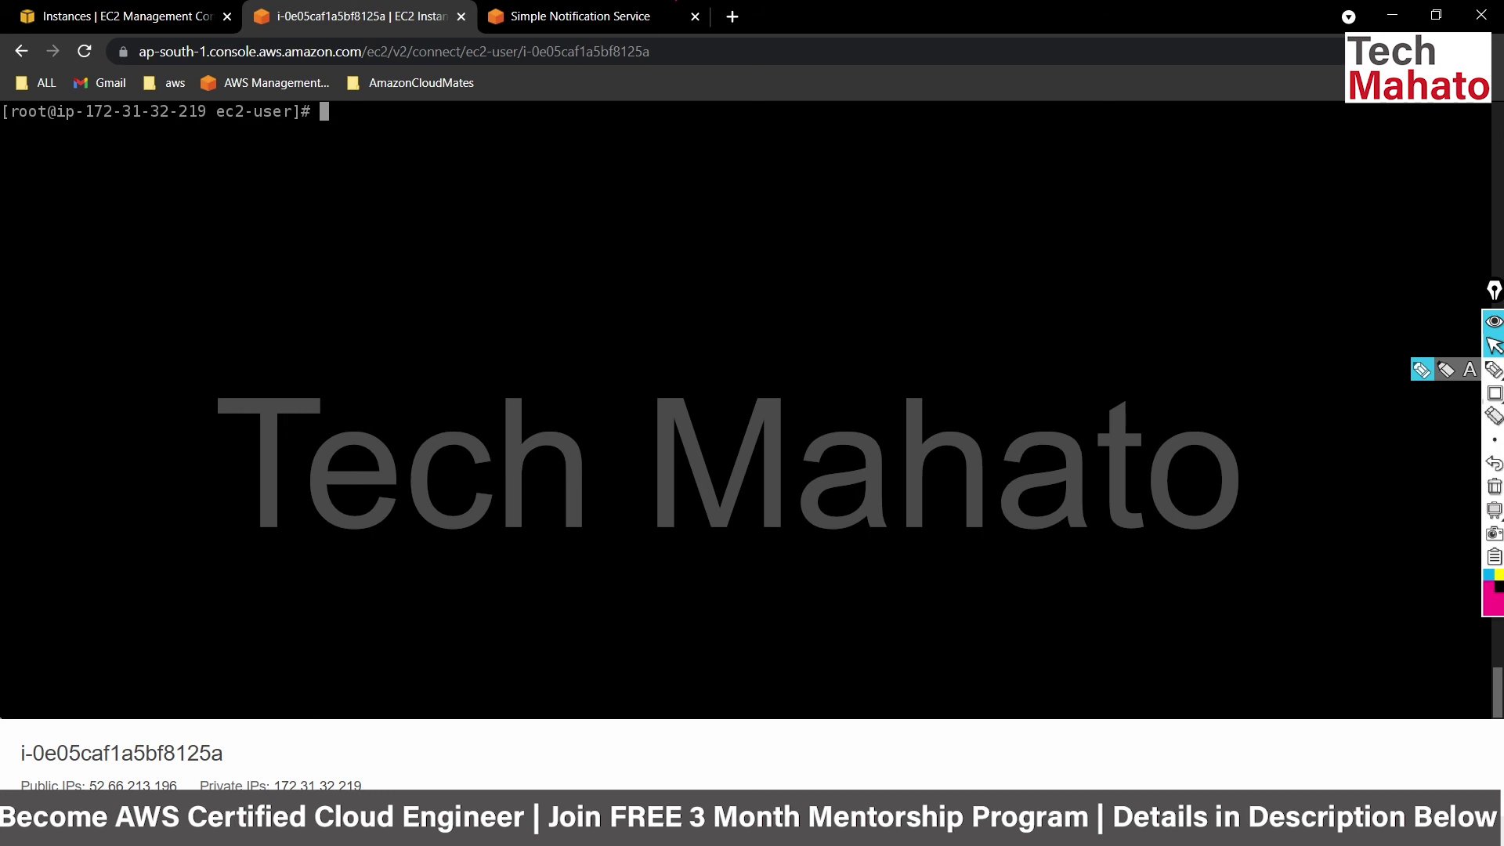
{"action": "type", "text": "while true; do echo"}
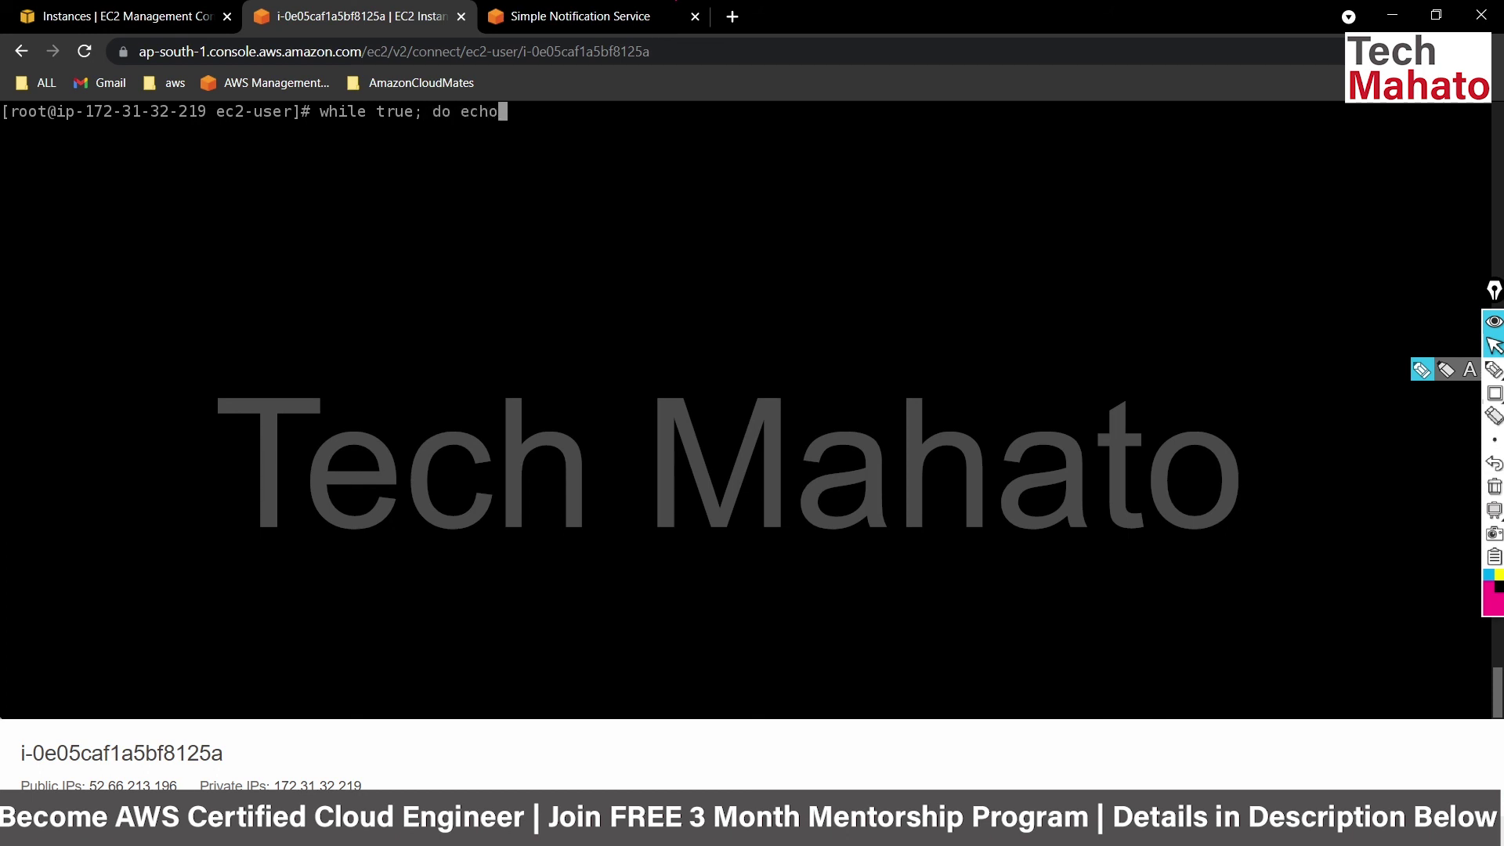
{"action": "key", "text": "BackSpace"}
{"action": "type", "text": "; done"}
{"action": "key", "text": "Return"}
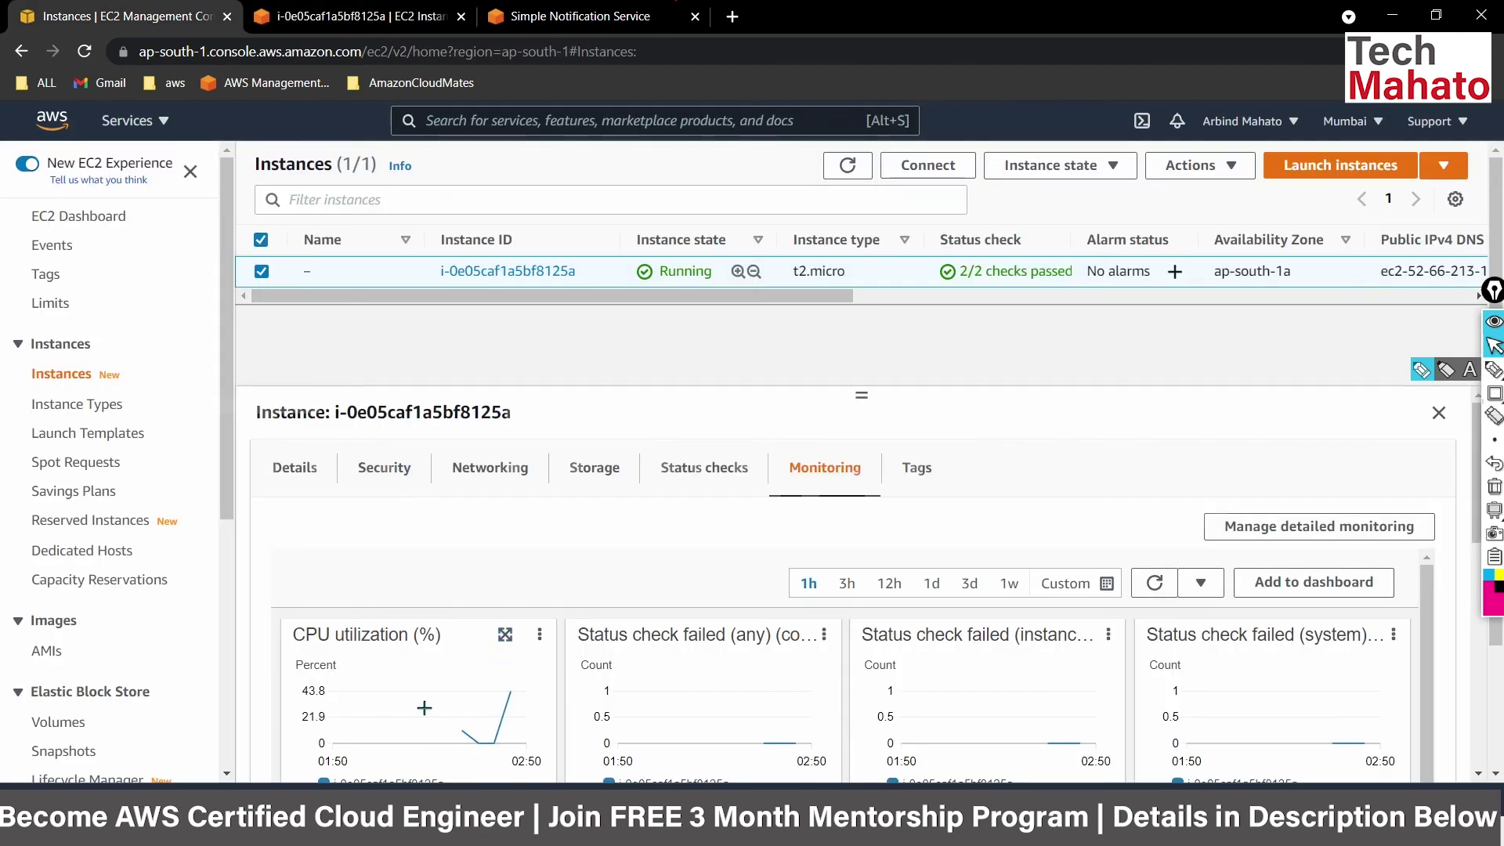
{"action": "mouse_move", "coordinate": [510, 697]}
{"action": "left_click", "coordinate": [506, 636]}
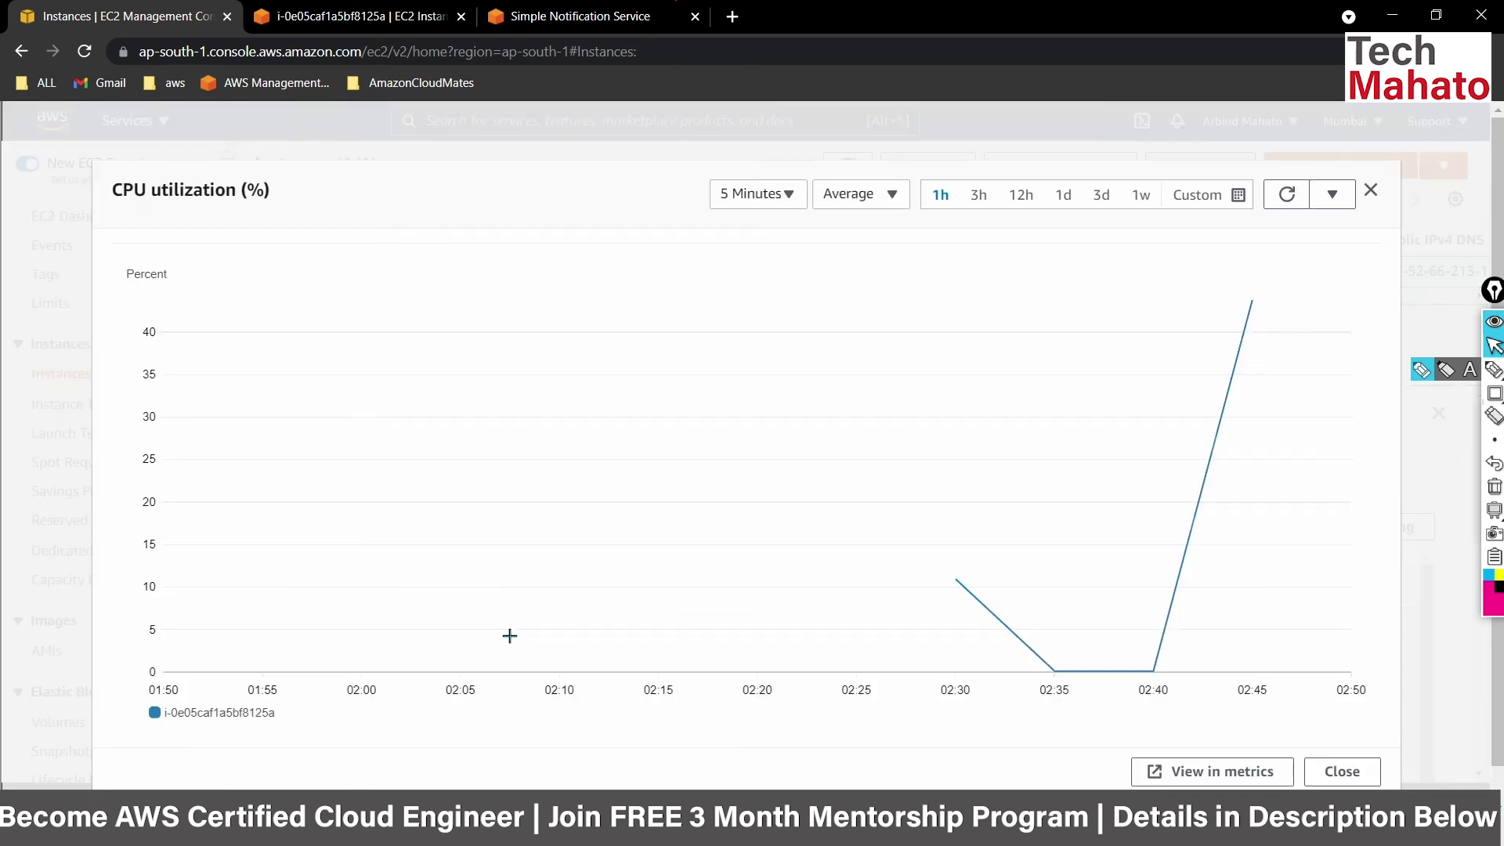
{"action": "mouse_move", "coordinate": [973, 347]}
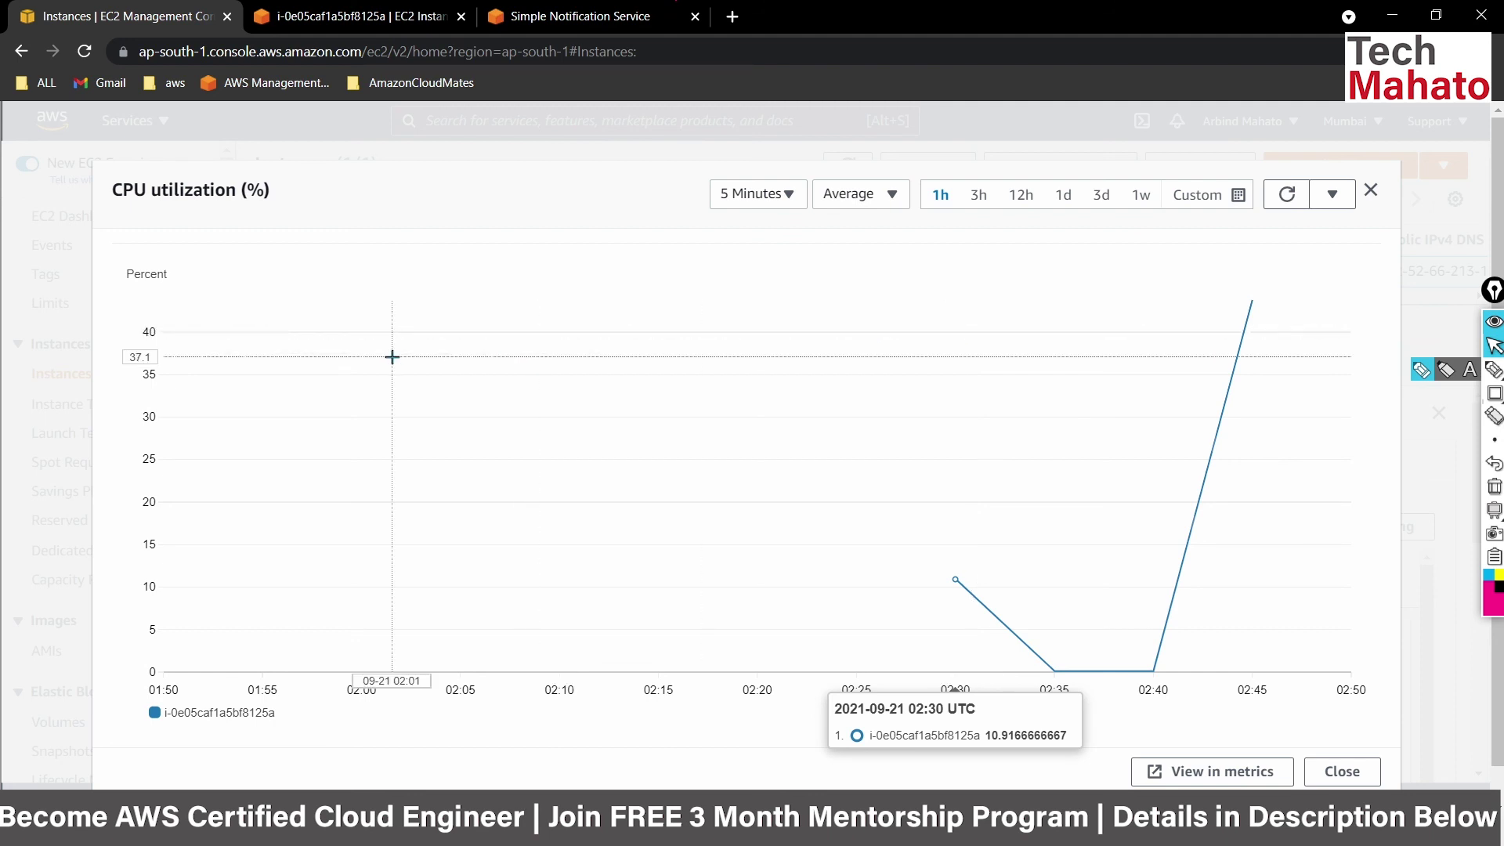
{"action": "left_click", "coordinate": [1287, 203]}
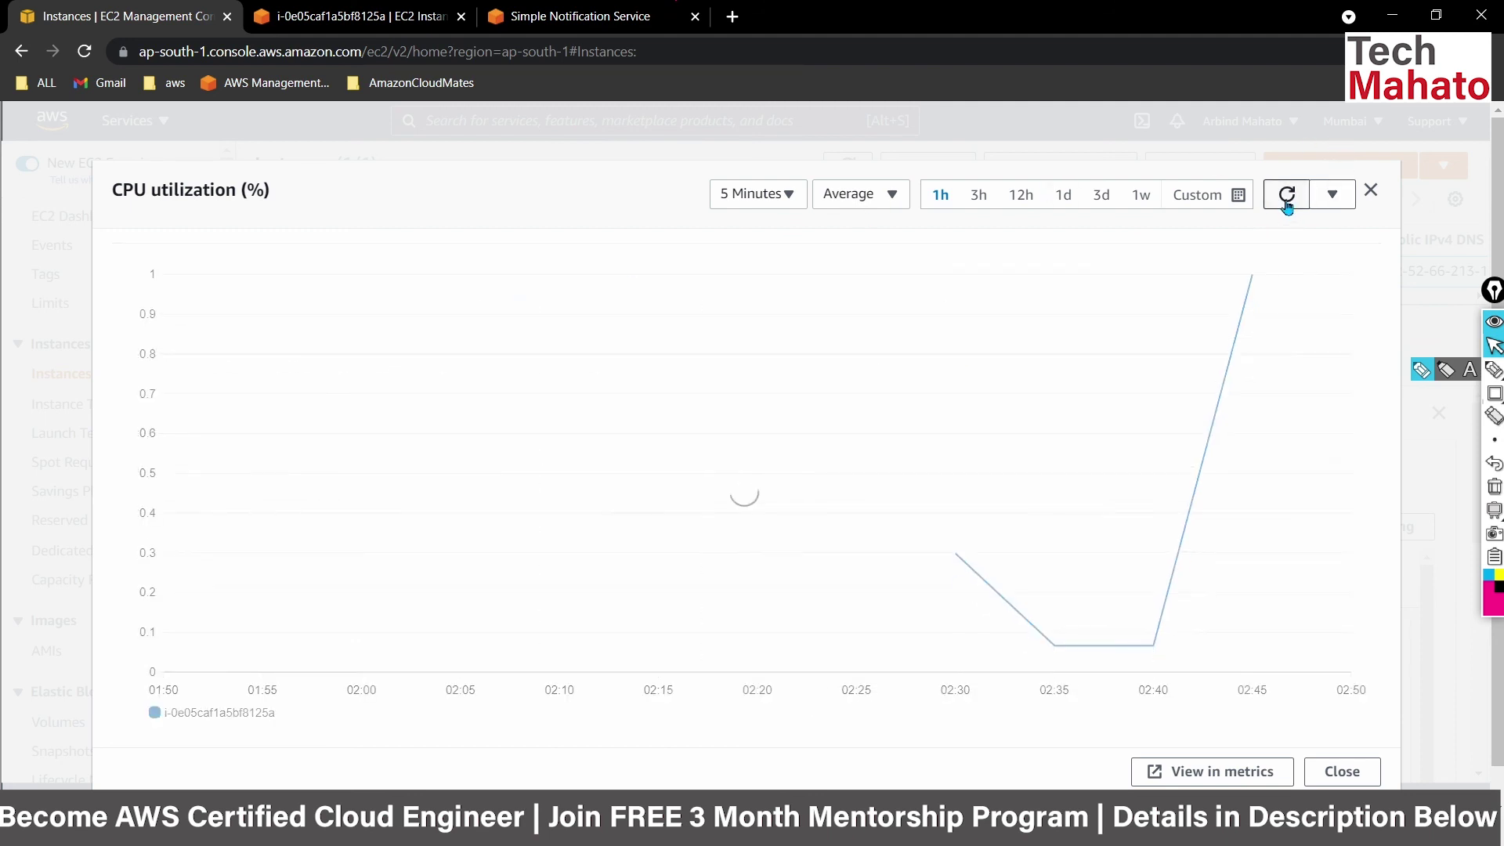
{"action": "left_click", "coordinate": [763, 193]}
{"action": "left_click", "coordinate": [777, 222]}
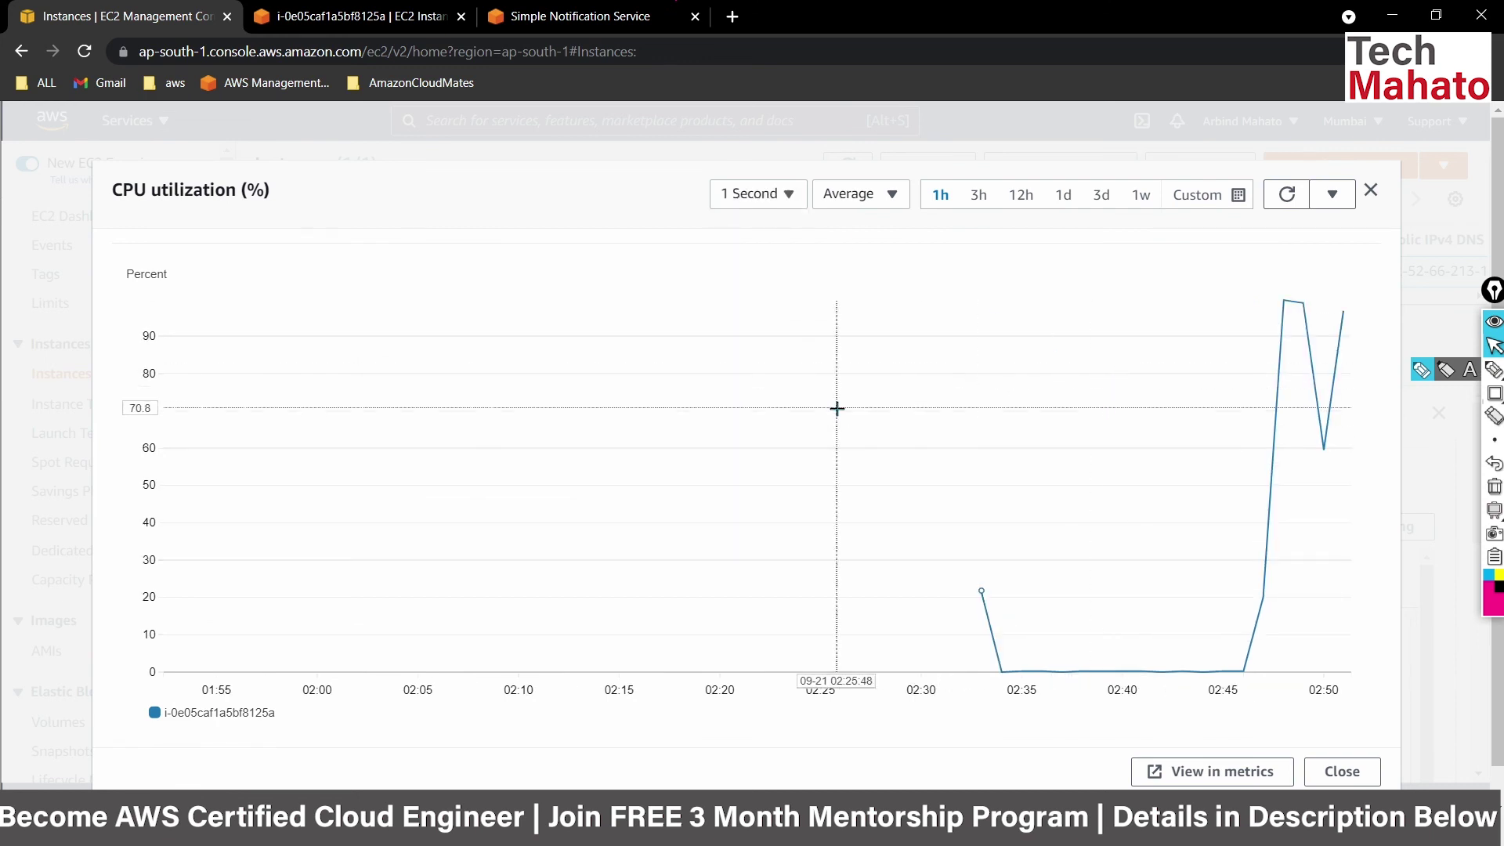
{"action": "left_click", "coordinate": [760, 198]}
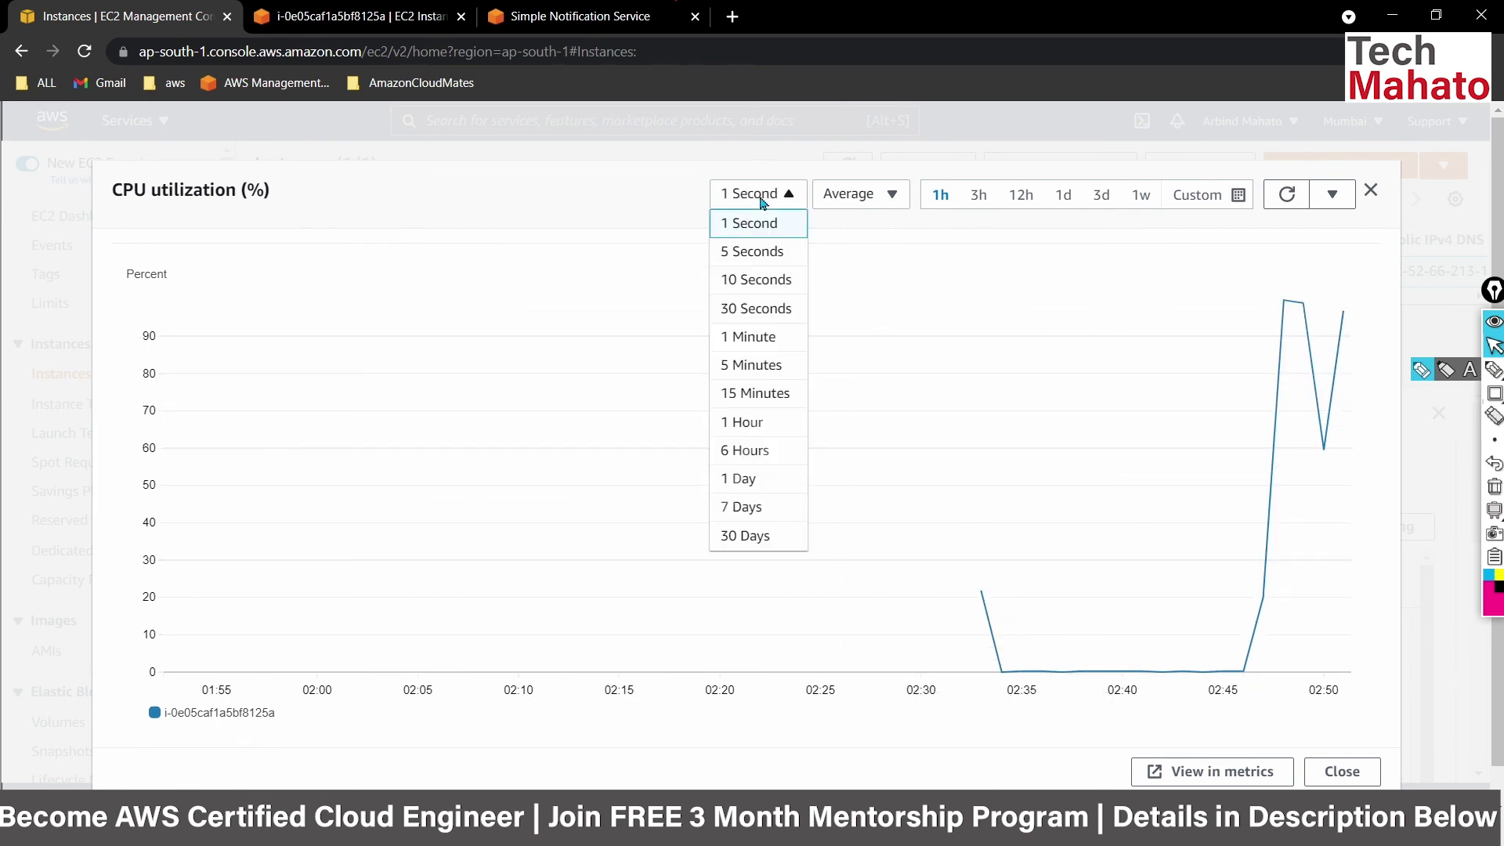
{"action": "left_click", "coordinate": [623, 202]}
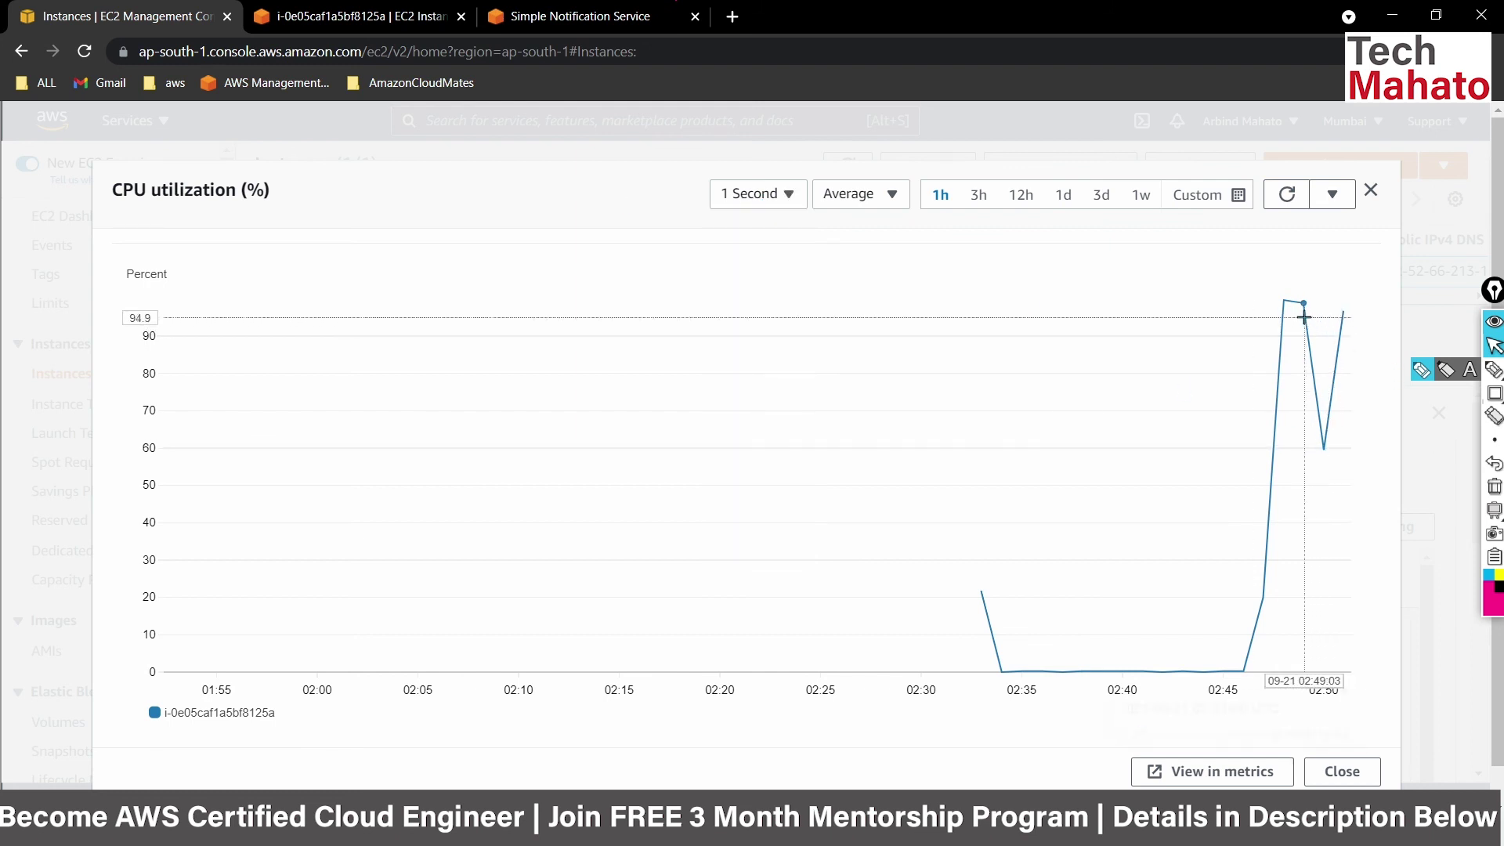
{"action": "mouse_move", "coordinate": [1297, 309]}
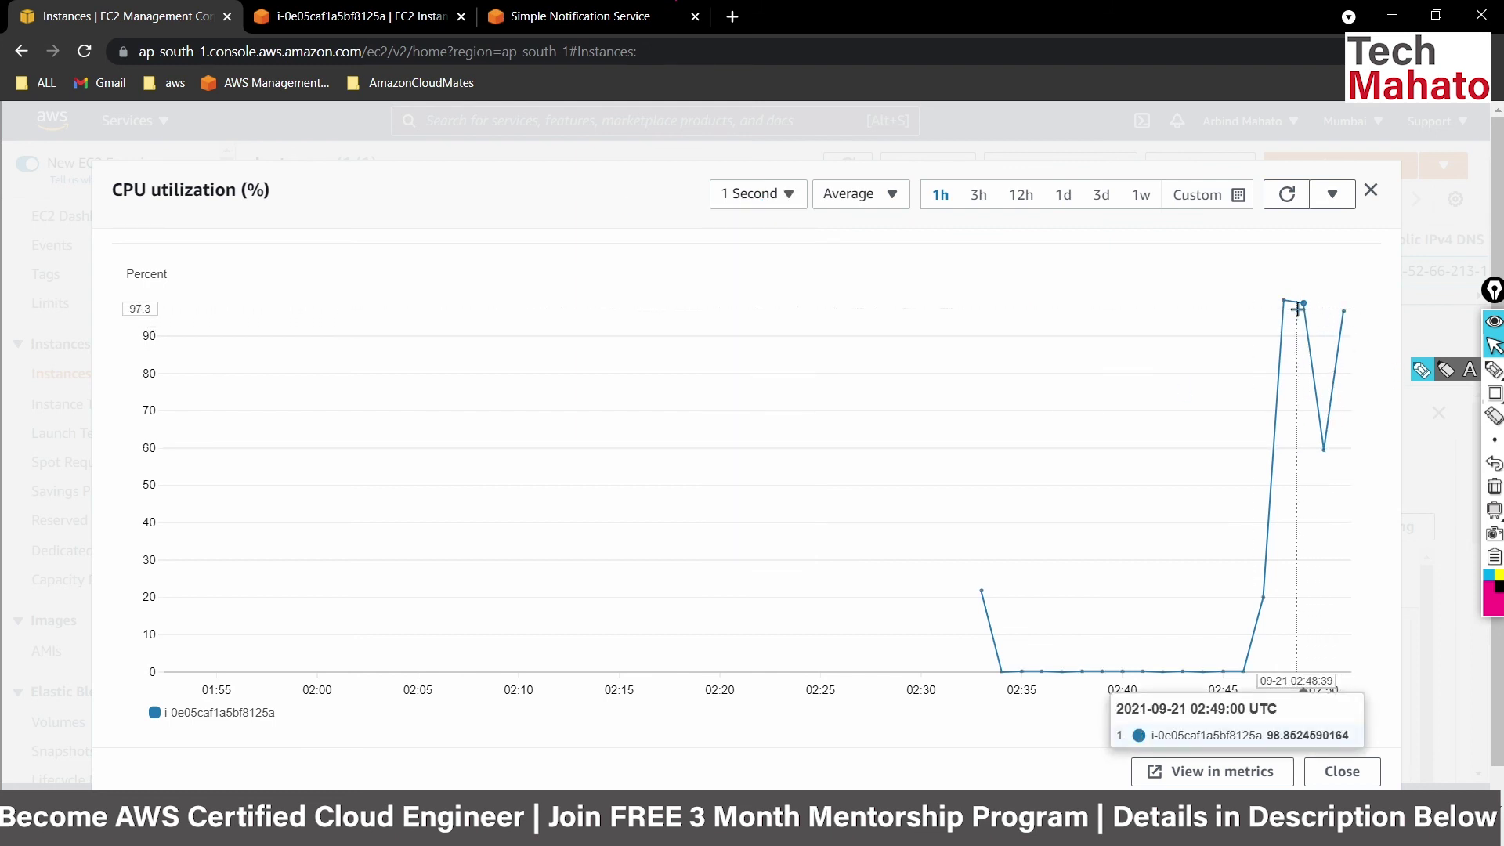
{"action": "mouse_move", "coordinate": [1348, 322]}
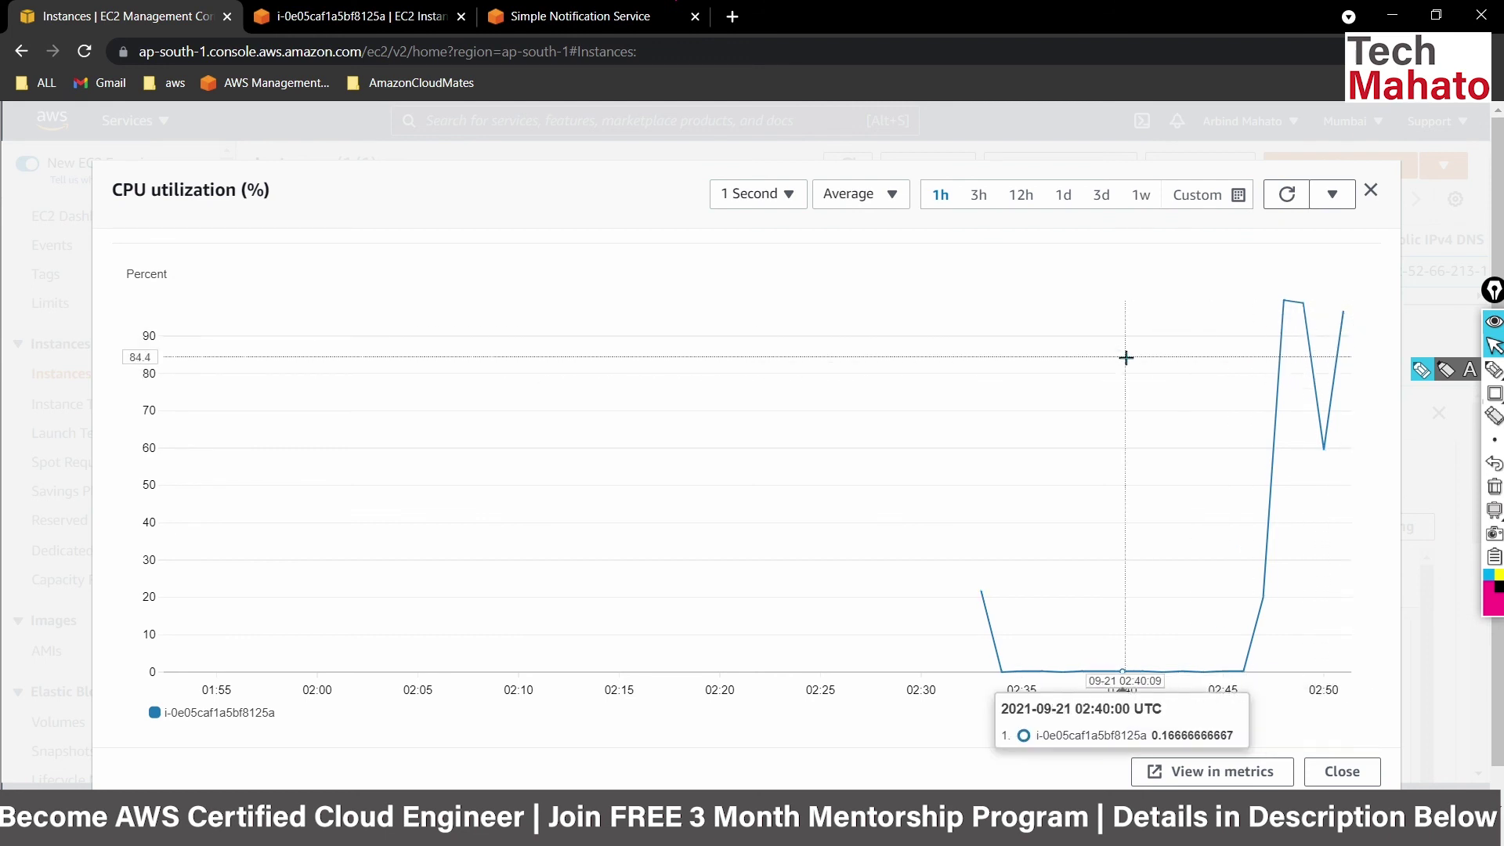
{"action": "left_click", "coordinate": [1288, 195]}
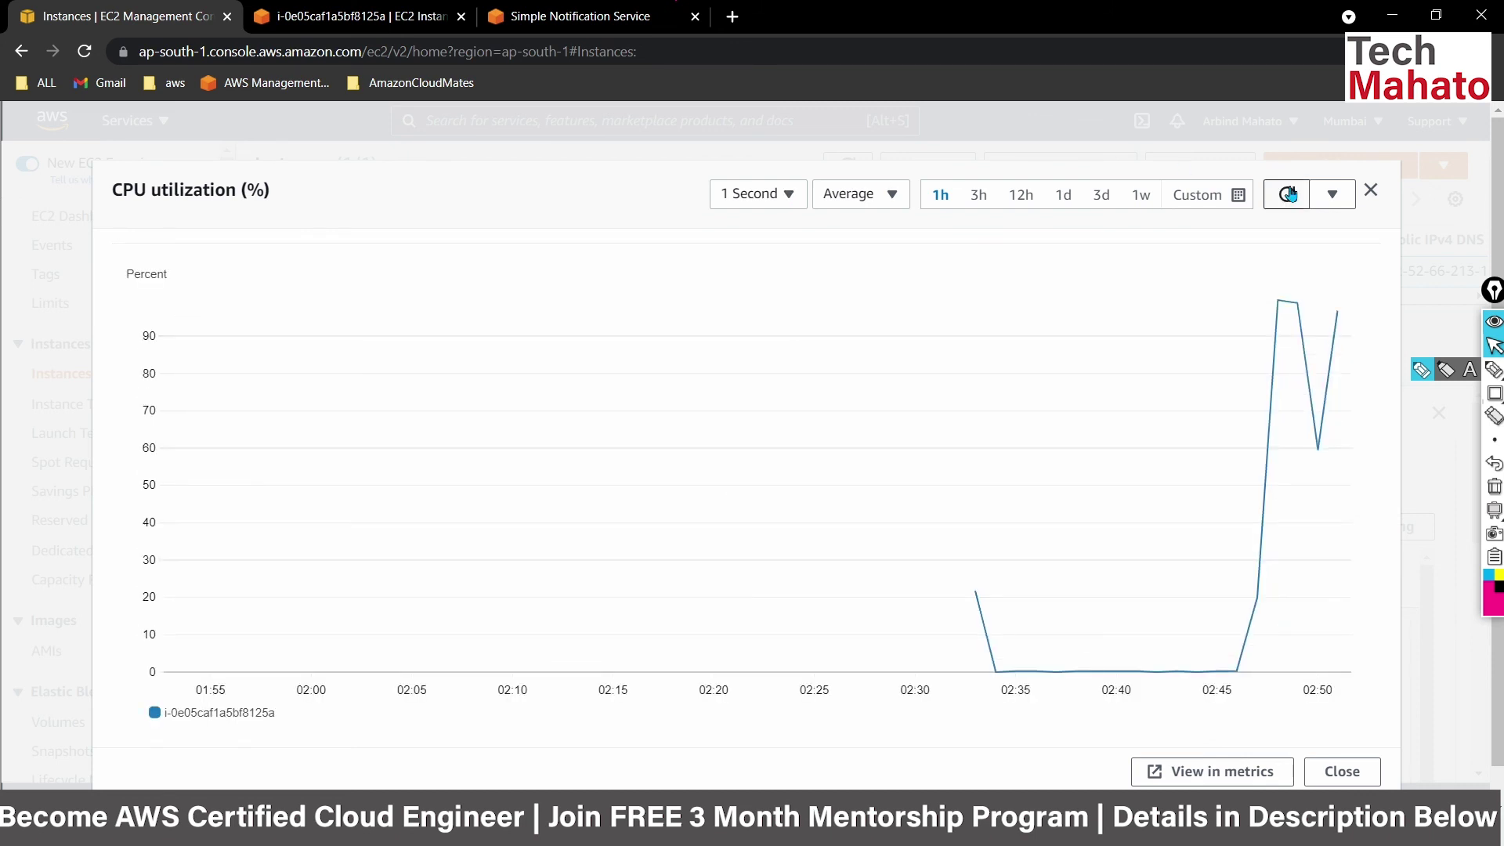
{"action": "key", "text": "Escape"}
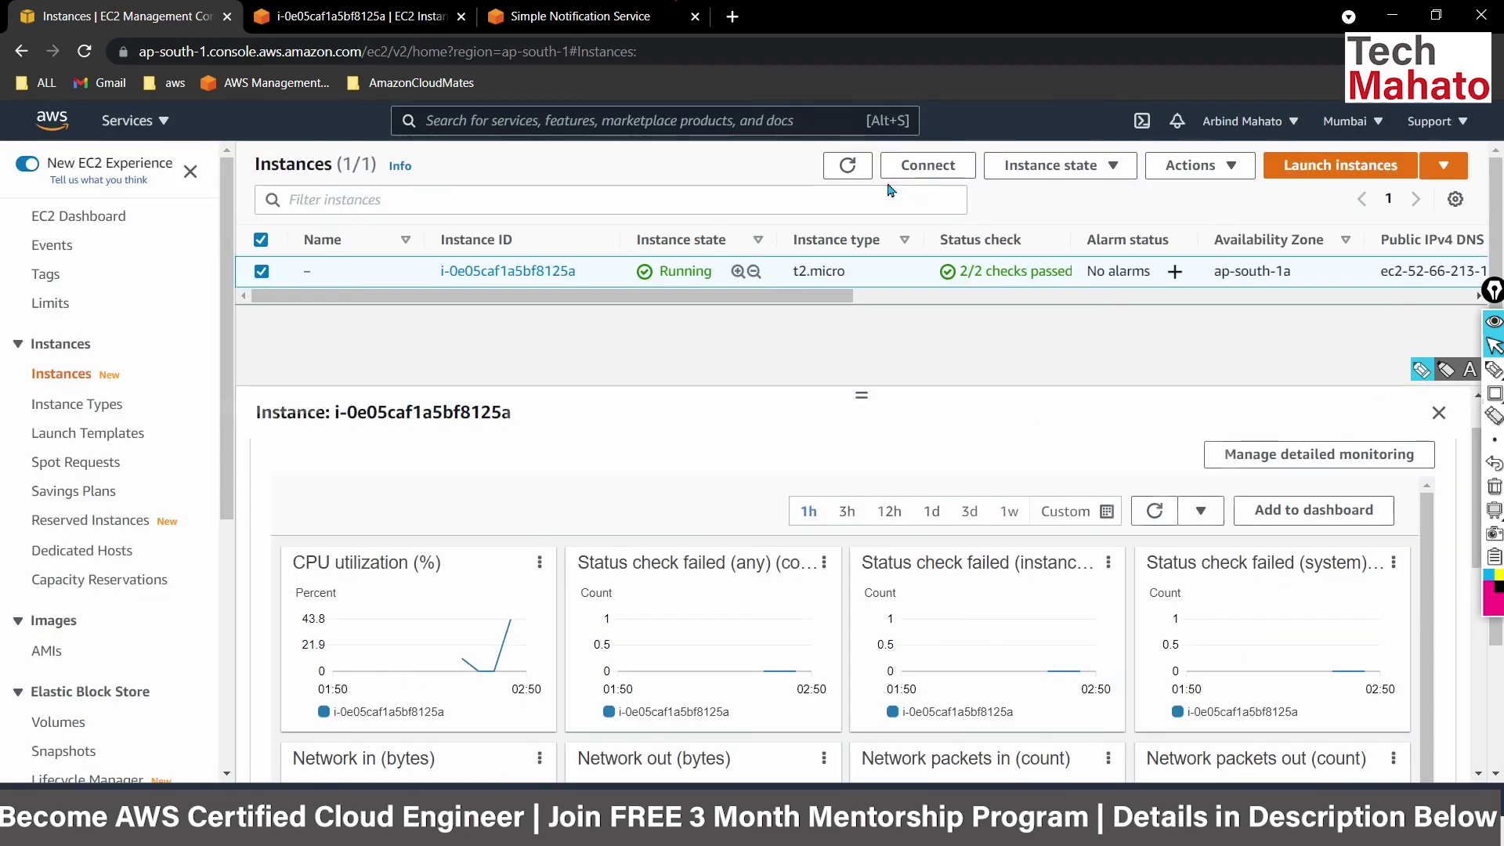
Refresh the Instances list and open the instance's 1/1 in alarm status details.
{"action": "left_click", "coordinate": [847, 165]}
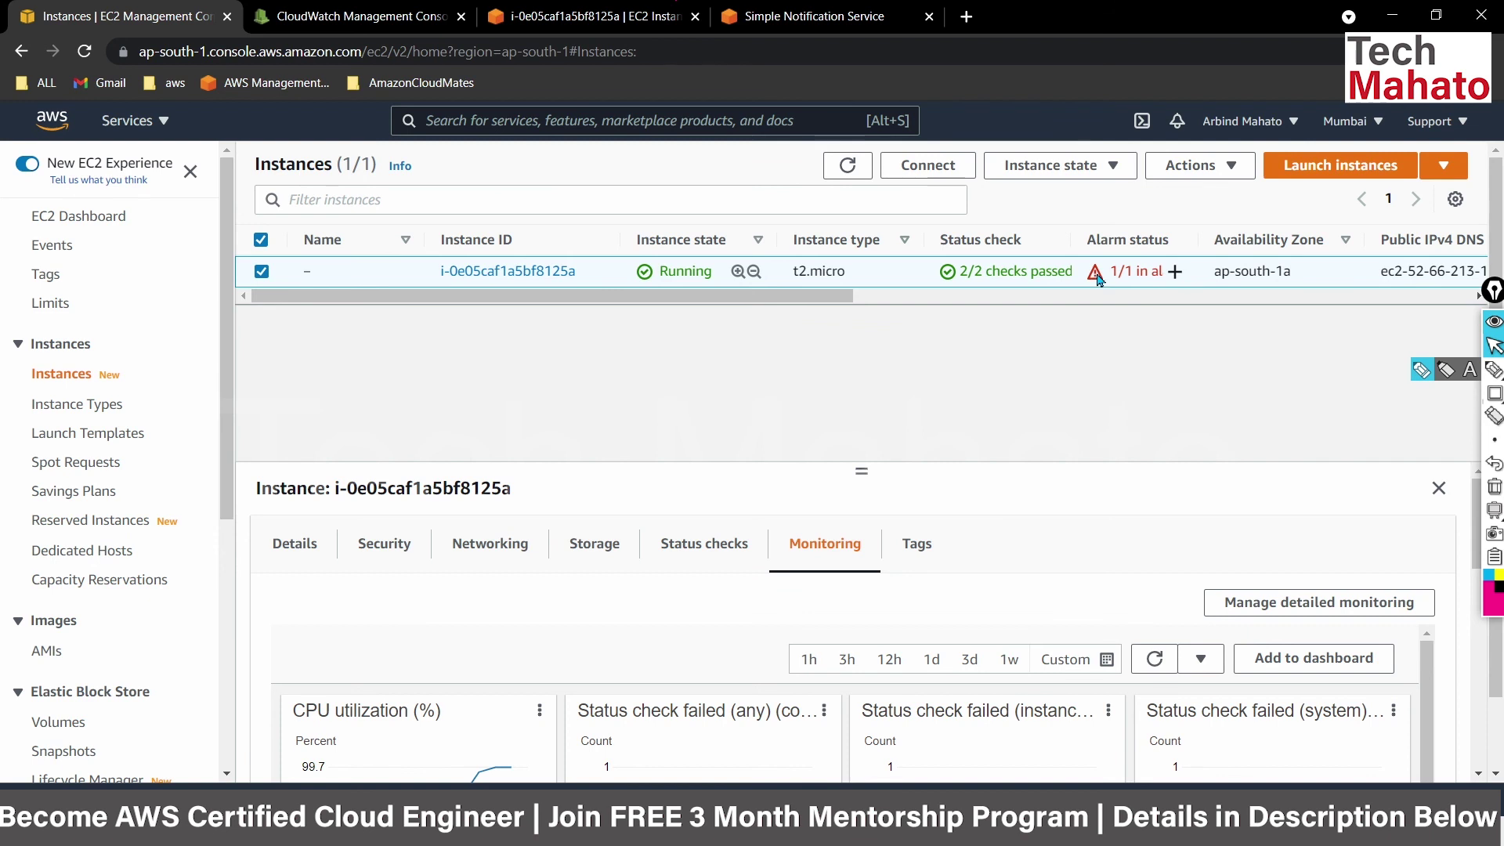
{"action": "left_click", "coordinate": [1097, 274]}
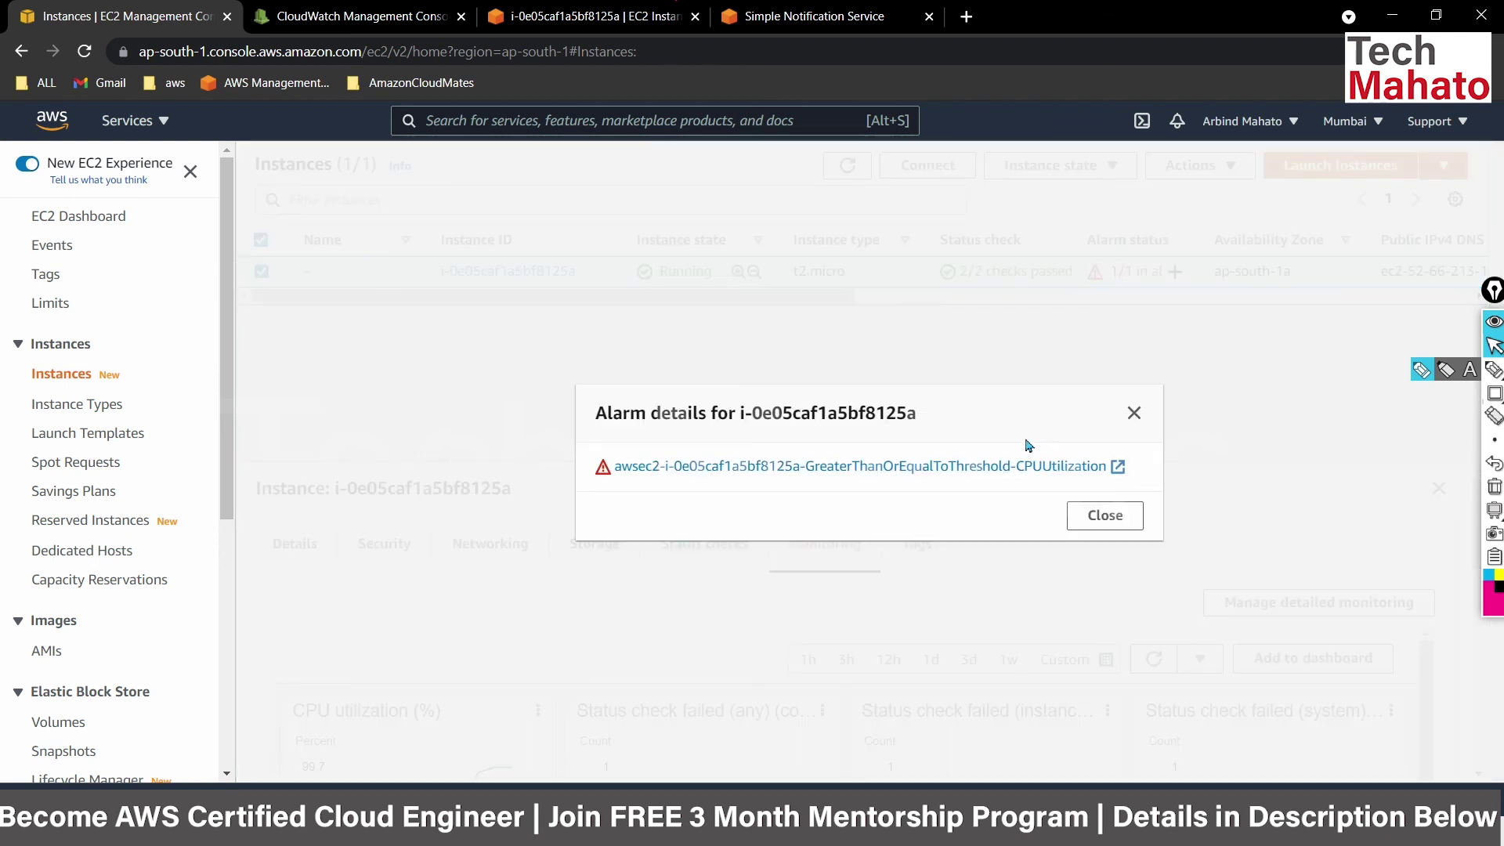
Open the CPUUtilization alarm in CloudWatch and review its In alarm state and threshold details.
{"action": "left_click", "coordinate": [968, 470]}
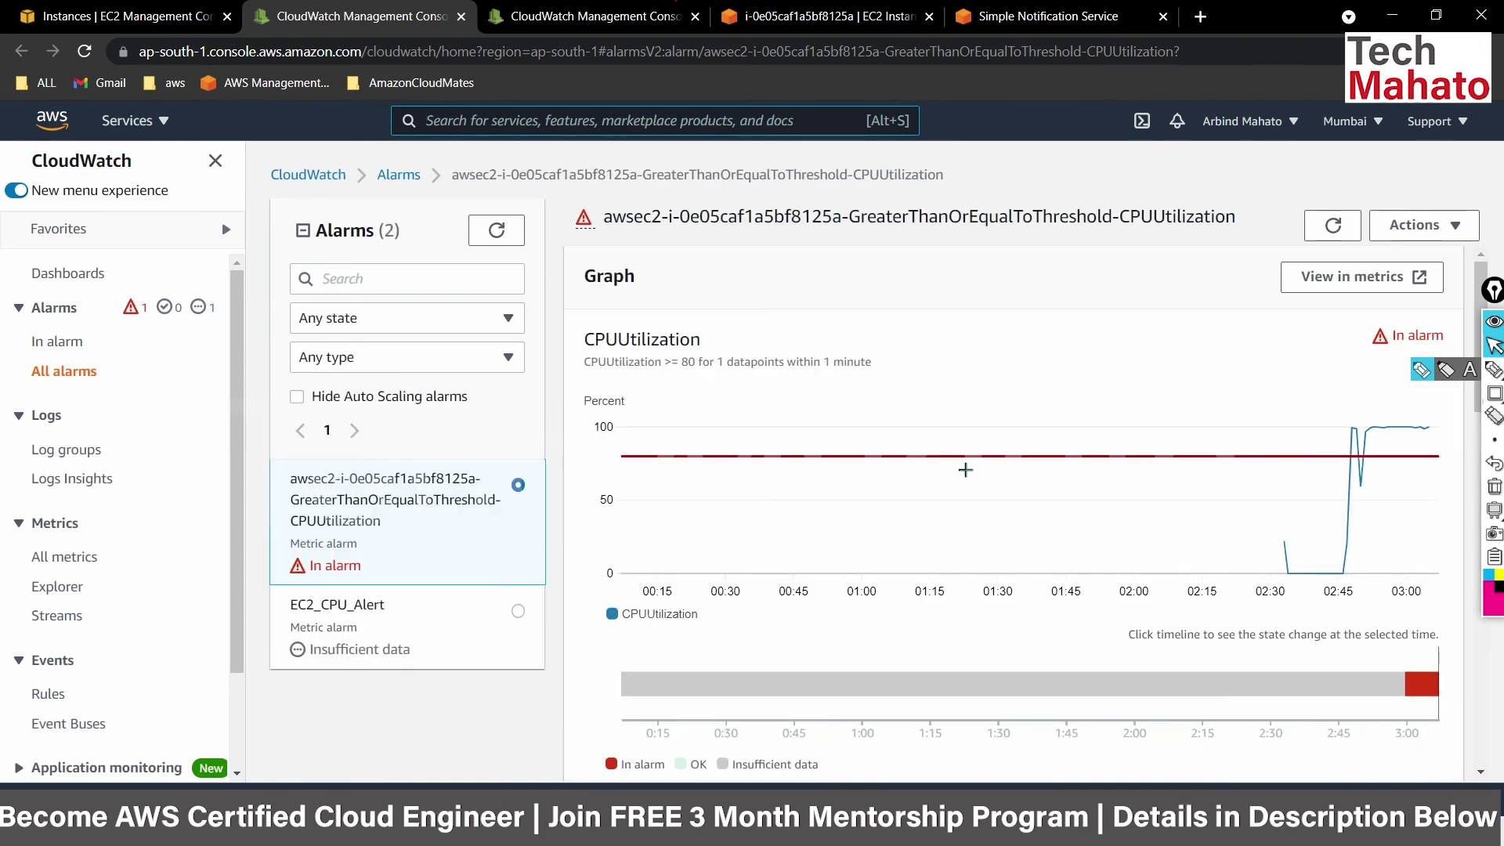
{"action": "mouse_move", "coordinate": [1353, 441]}
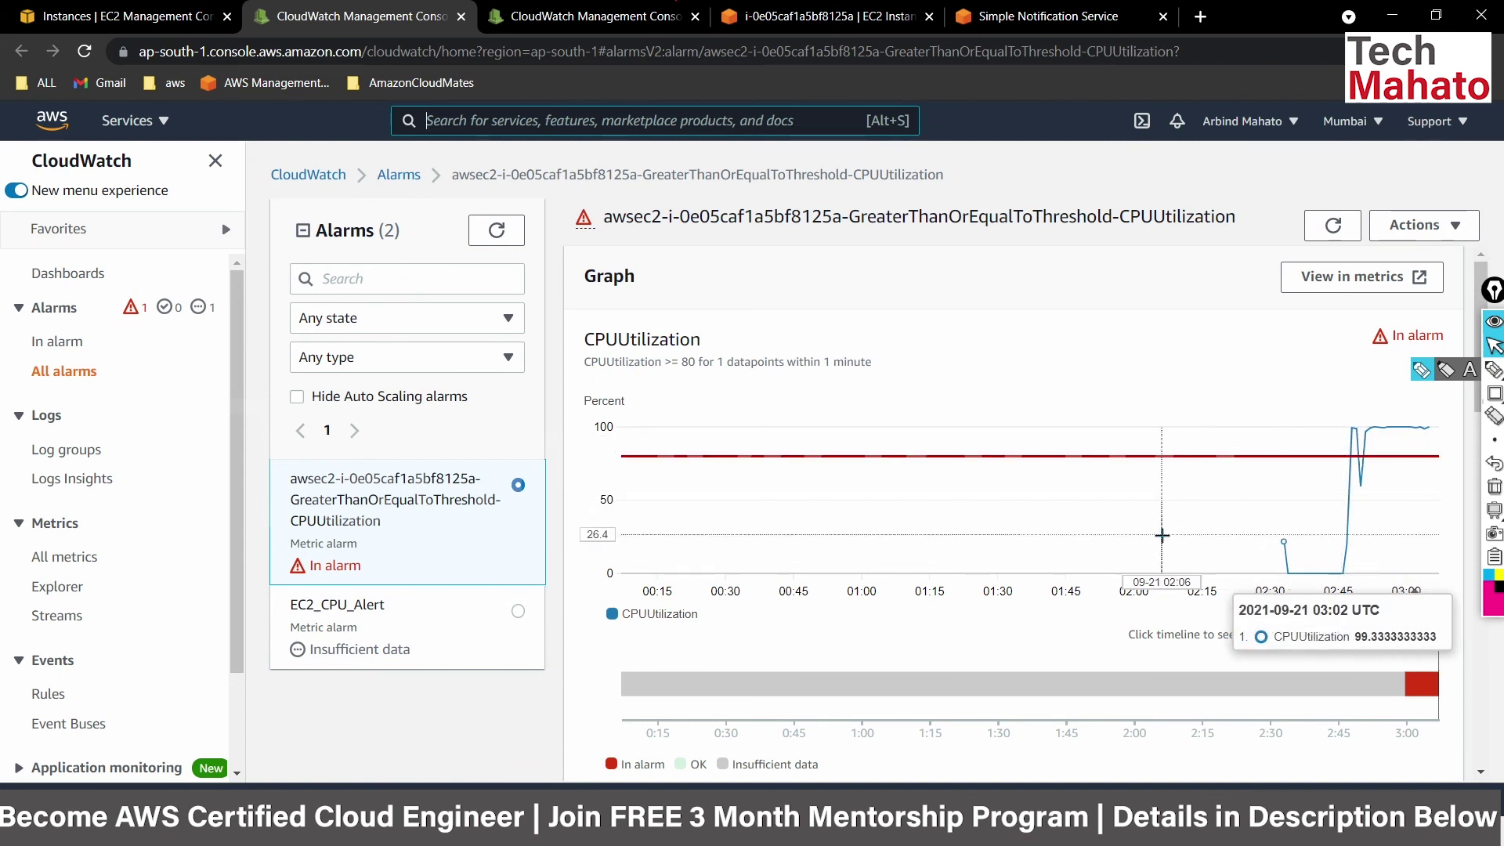
{"action": "scroll", "coordinate": [1161, 536], "scroll_direction": "down", "scroll_amount": 5}
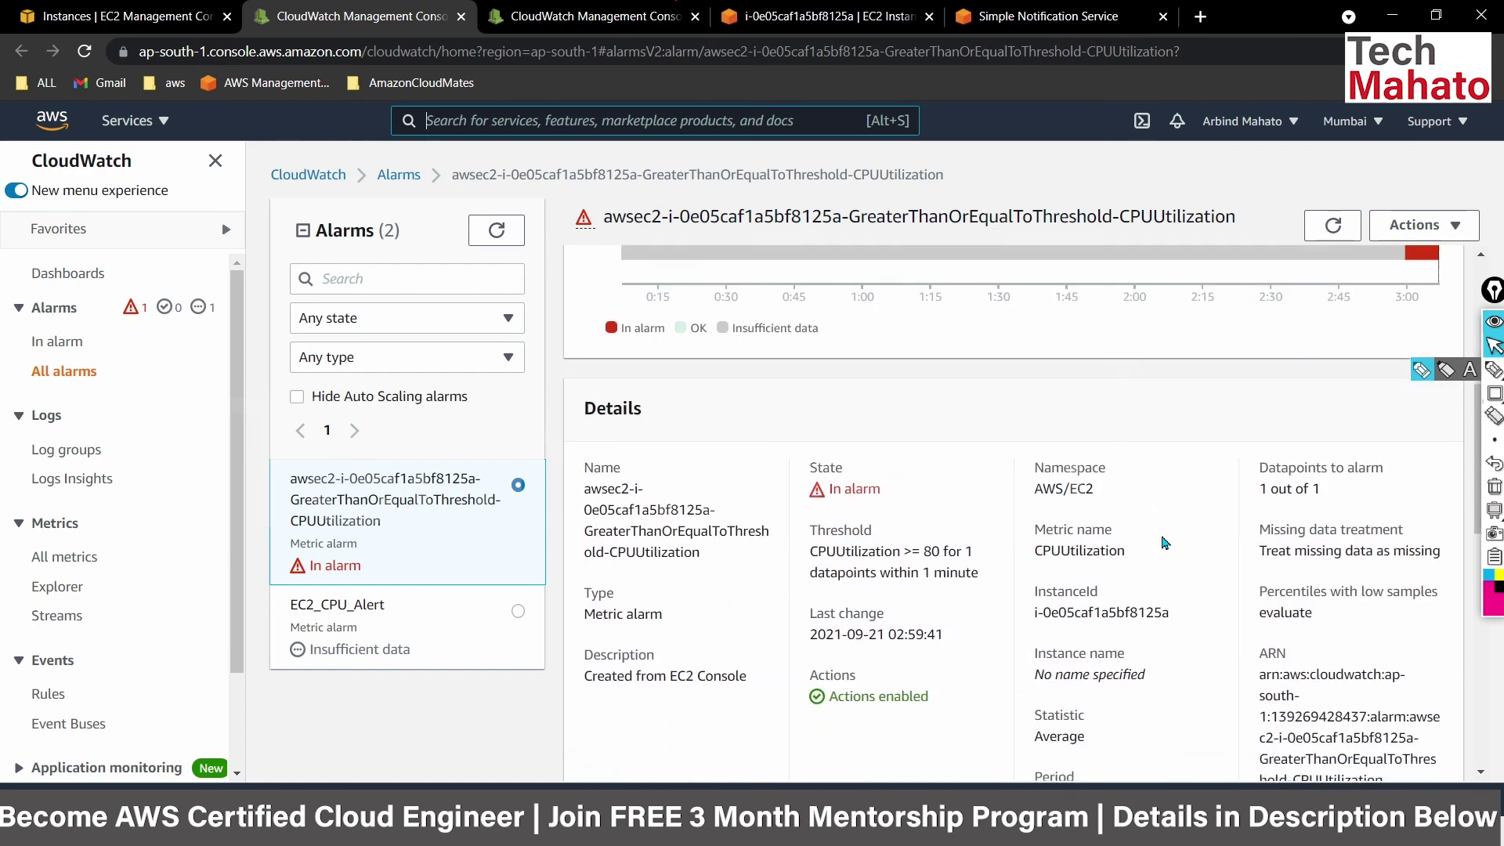